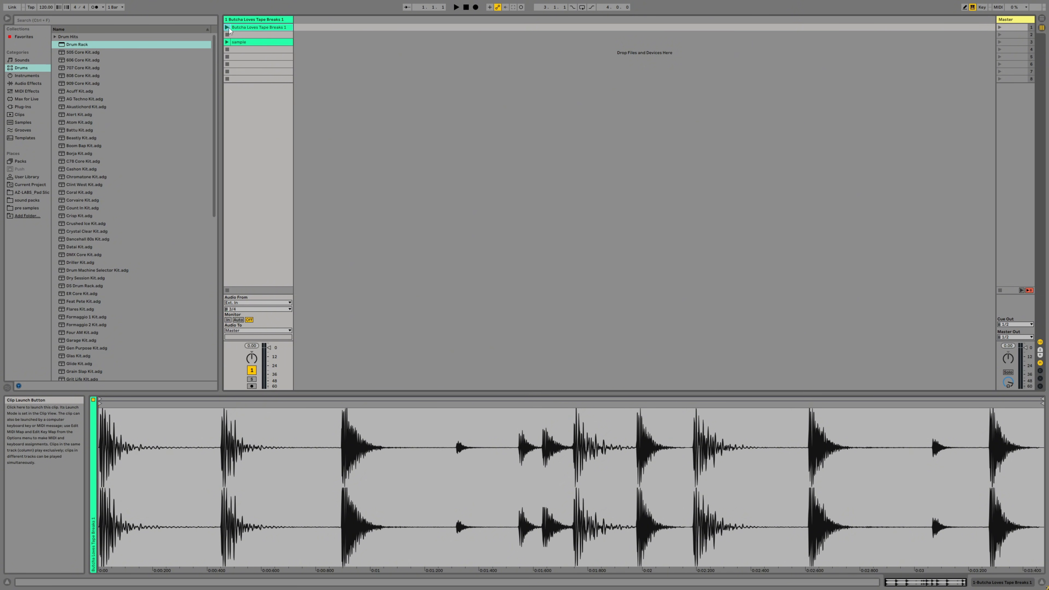
# - Audition the Butcha Loves Tape Breaks 1 clip and load Simpler onto a new MIDI track beside it
pyautogui.click(228, 28)
pyautogui.click(466, 7)
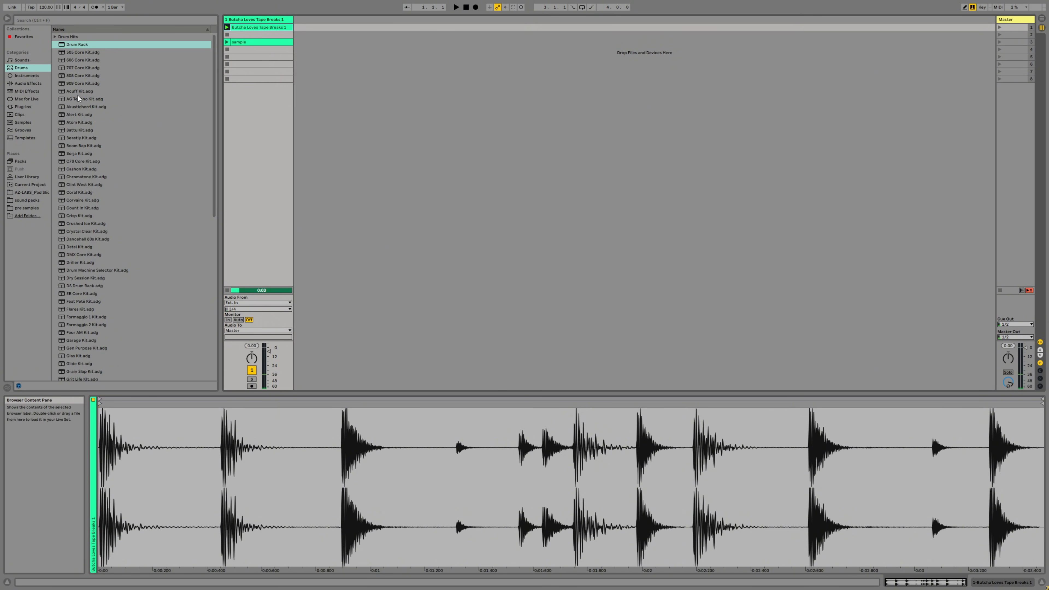
pyautogui.click(40, 76)
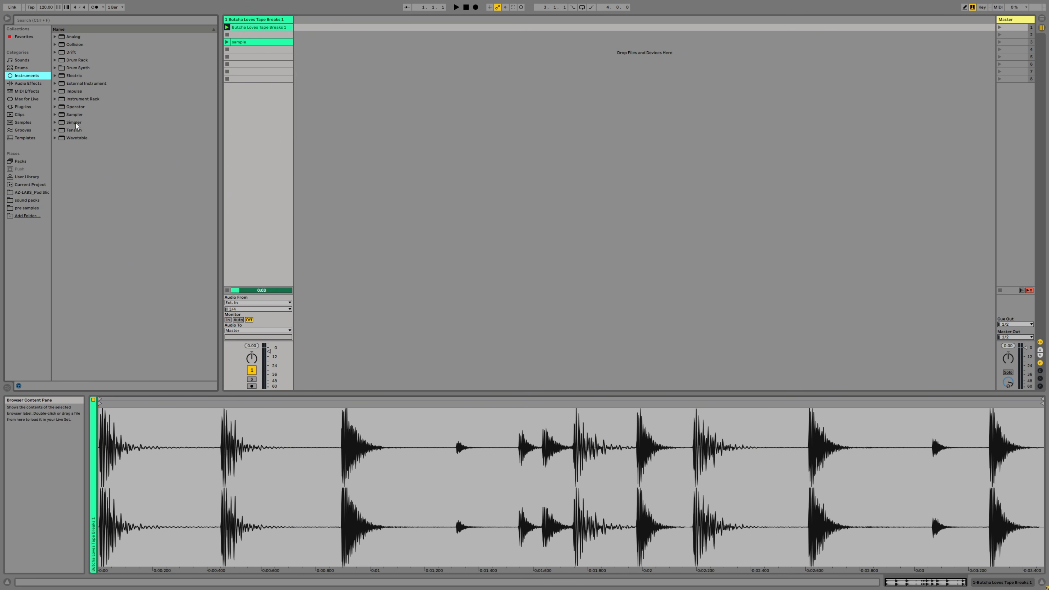
pyautogui.moveTo(76, 123); pyautogui.dragTo(335, 41)
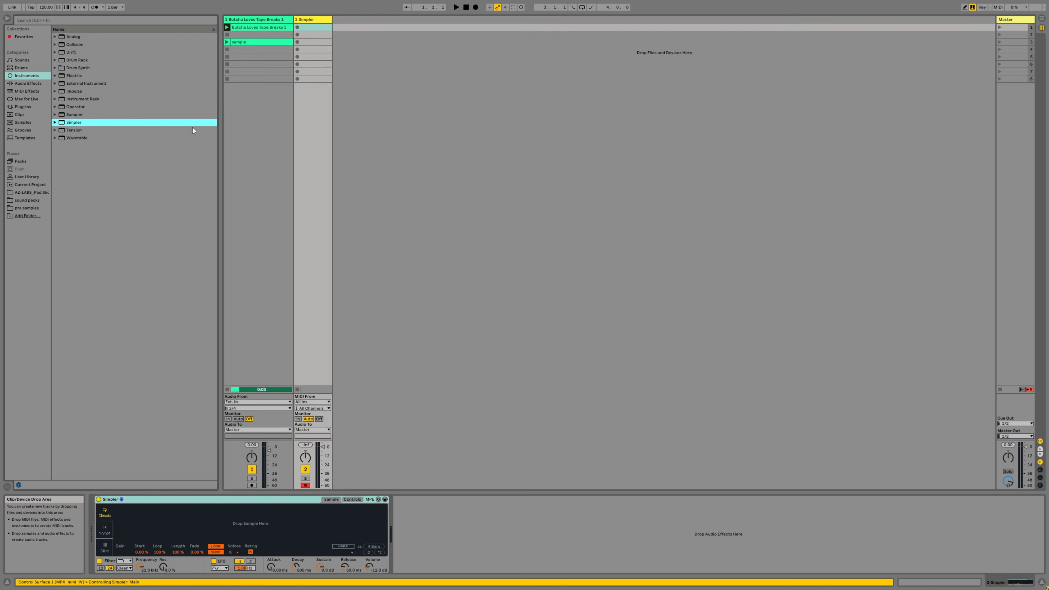
# - Add the AZ-LABS_Pad Slicing Mode 1.1.0 device after Simpler on the new track
pyautogui.click(35, 199)
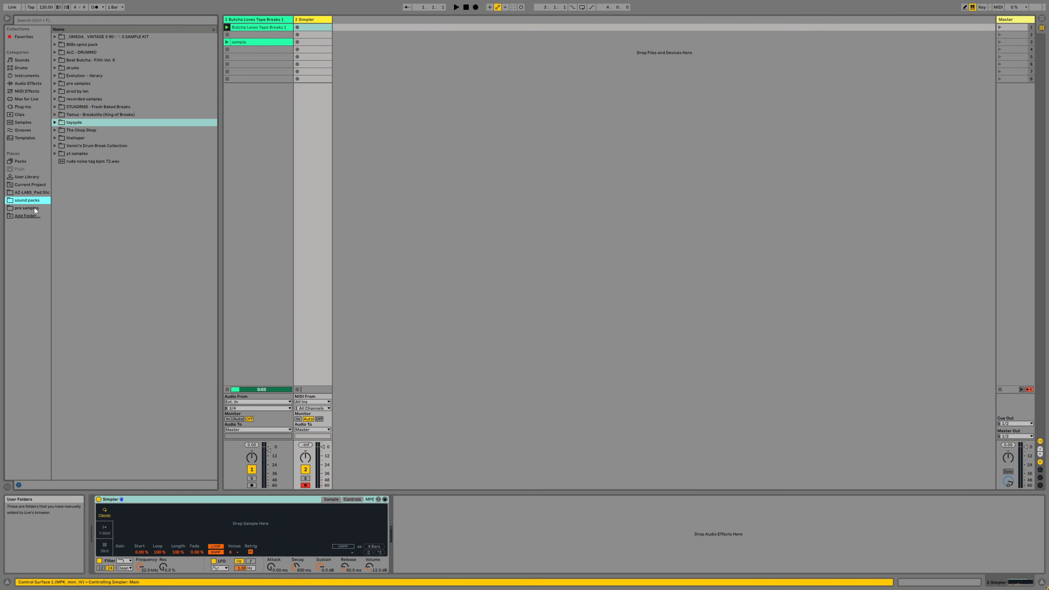
pyautogui.click(37, 192)
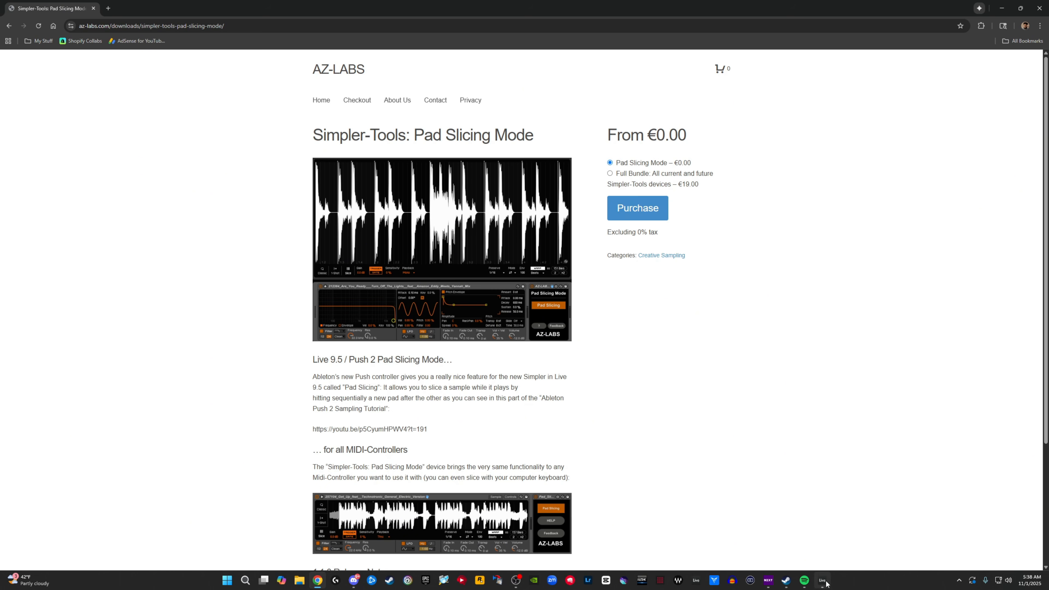
pyautogui.moveTo(823, 581)
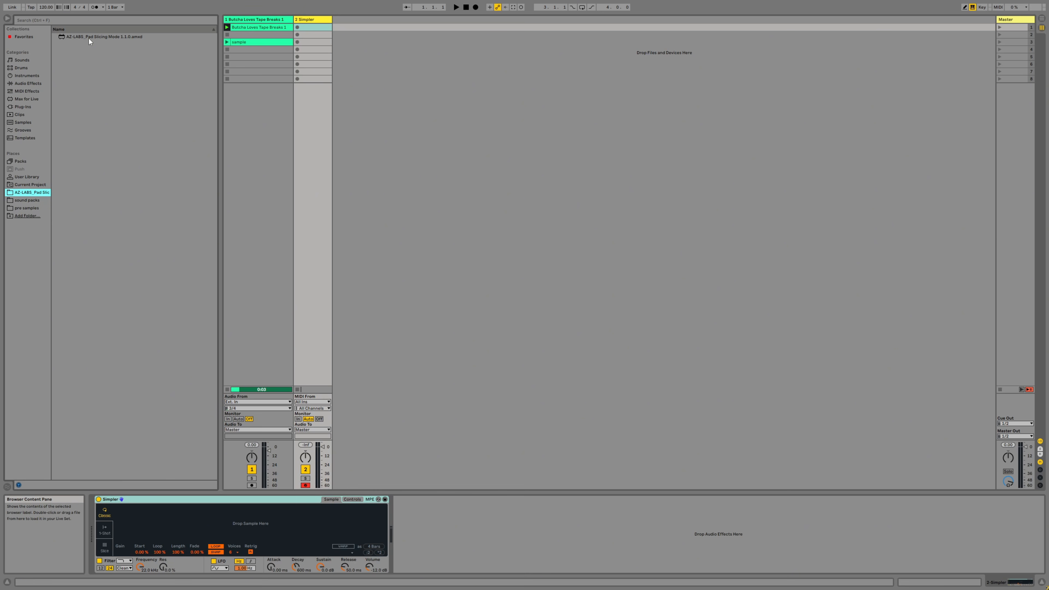
pyautogui.moveTo(90, 38); pyautogui.dragTo(428, 525)
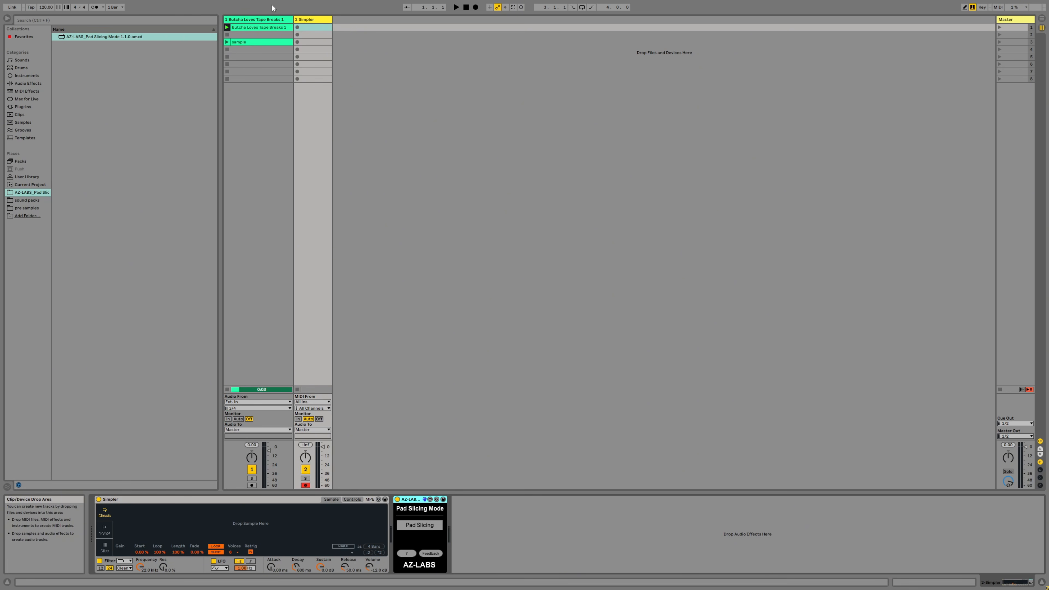
# - Load the Butcha Loves Tape Breaks 1 clip into Simpler and set it to Slice mode with Manual slicing
pyautogui.moveTo(240, 26); pyautogui.dragTo(268, 529)
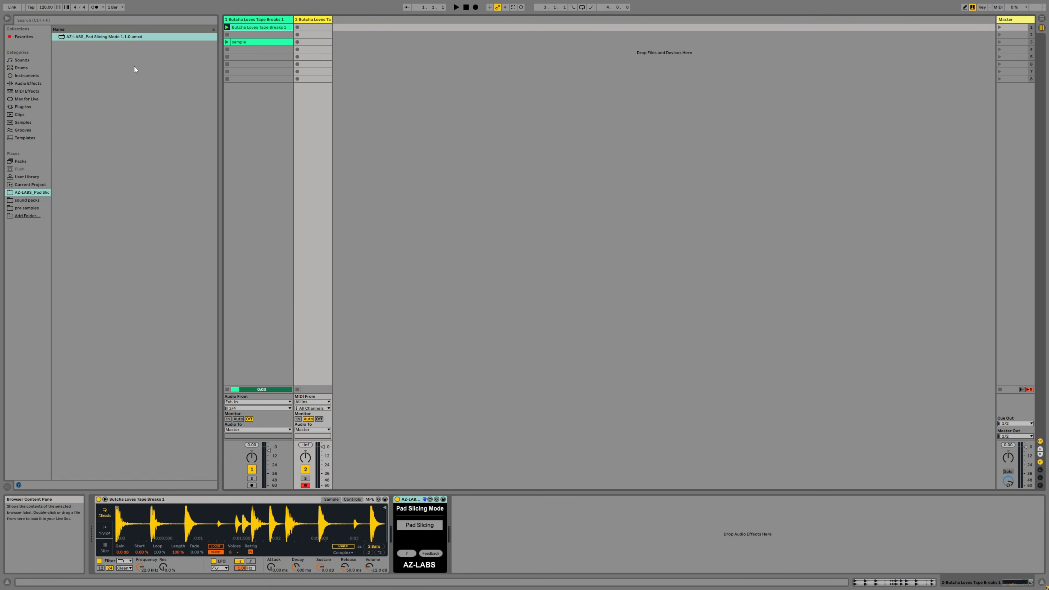
pyautogui.click(32, 76)
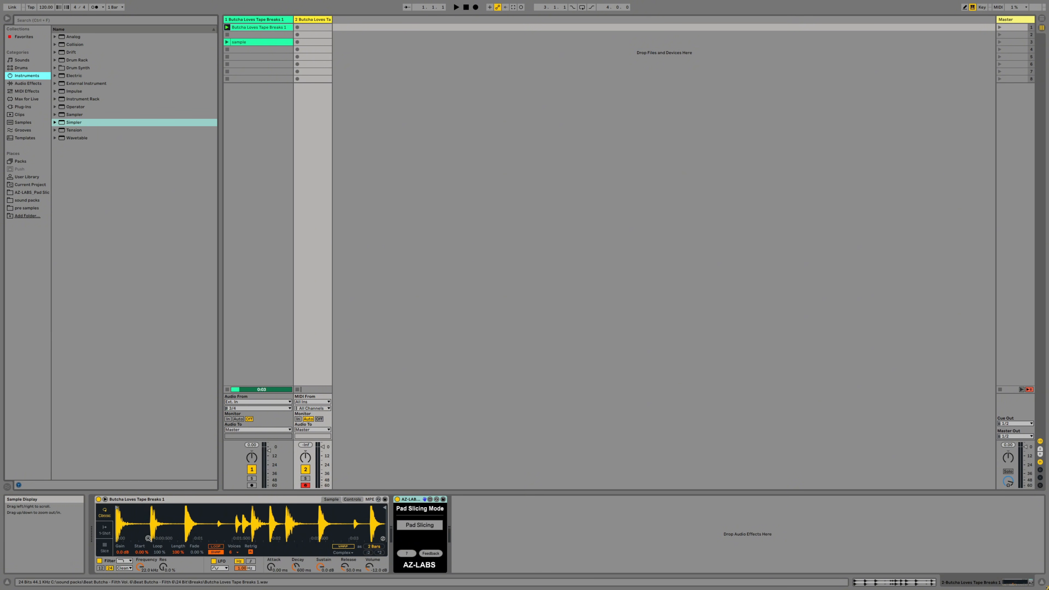
pyautogui.click(106, 550)
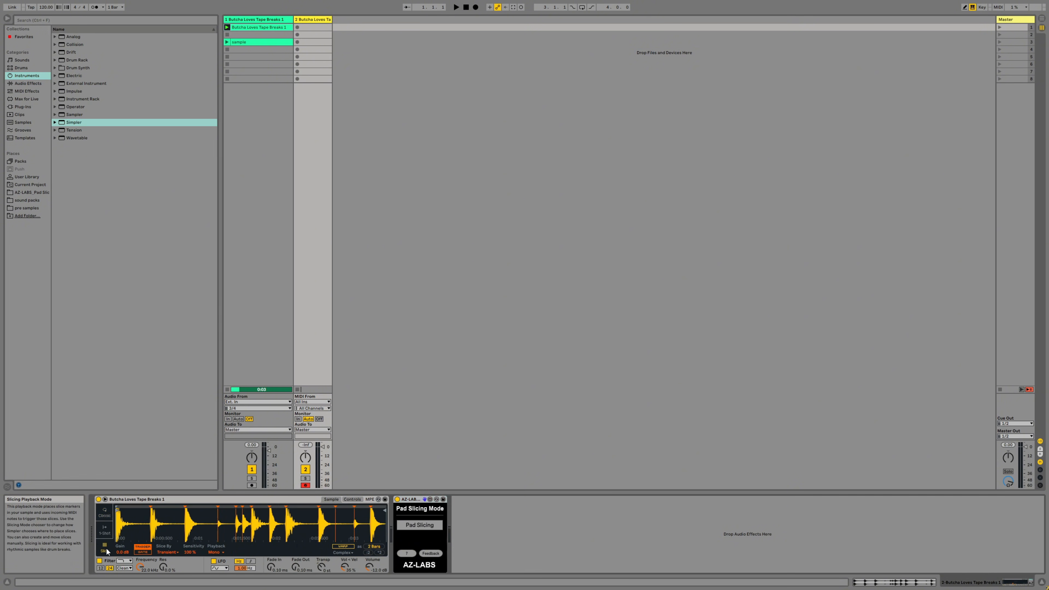
pyautogui.click(168, 552)
pyautogui.click(168, 551)
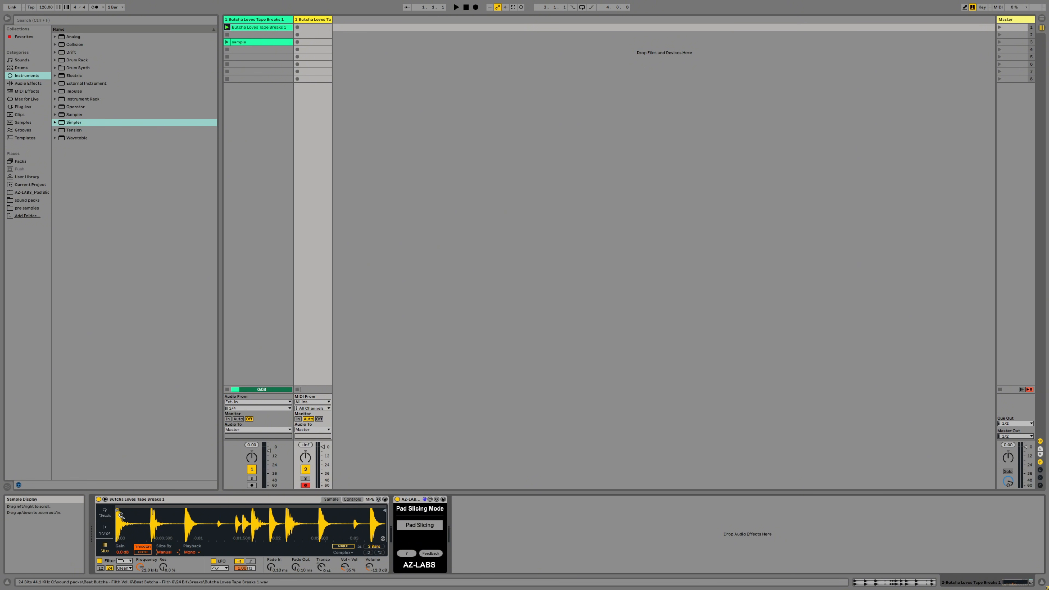
# - Stop the break clip on the audio track and enable Pad Slicing in the AZ-LABS device
pyautogui.moveTo(121, 515)
pyautogui.mouseDown()
pyautogui.moveTo(121, 527)
pyautogui.moveTo(120, 515)
pyautogui.mouseUp()
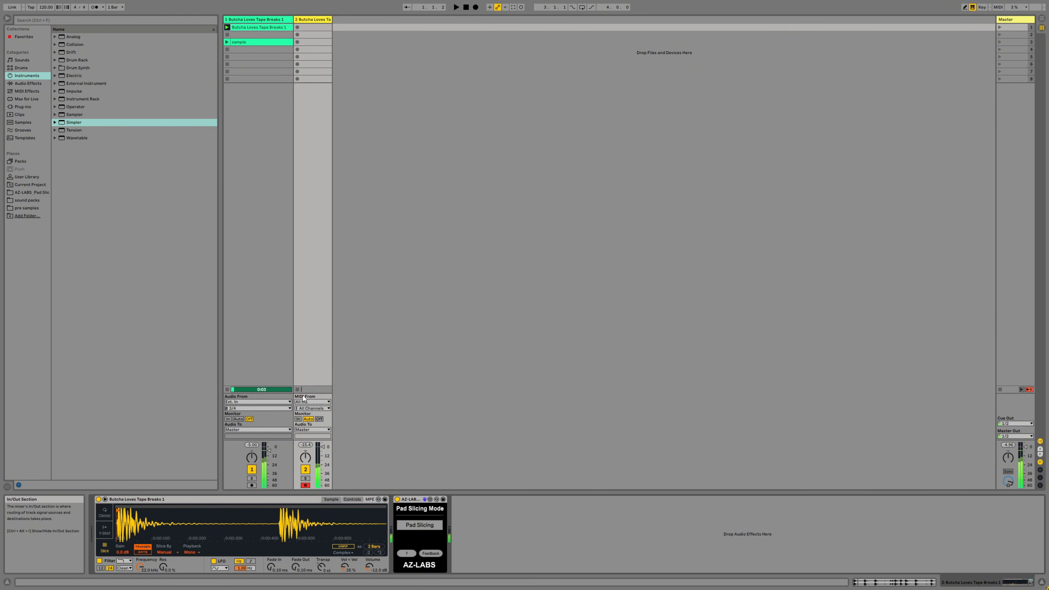
pyautogui.click(229, 390)
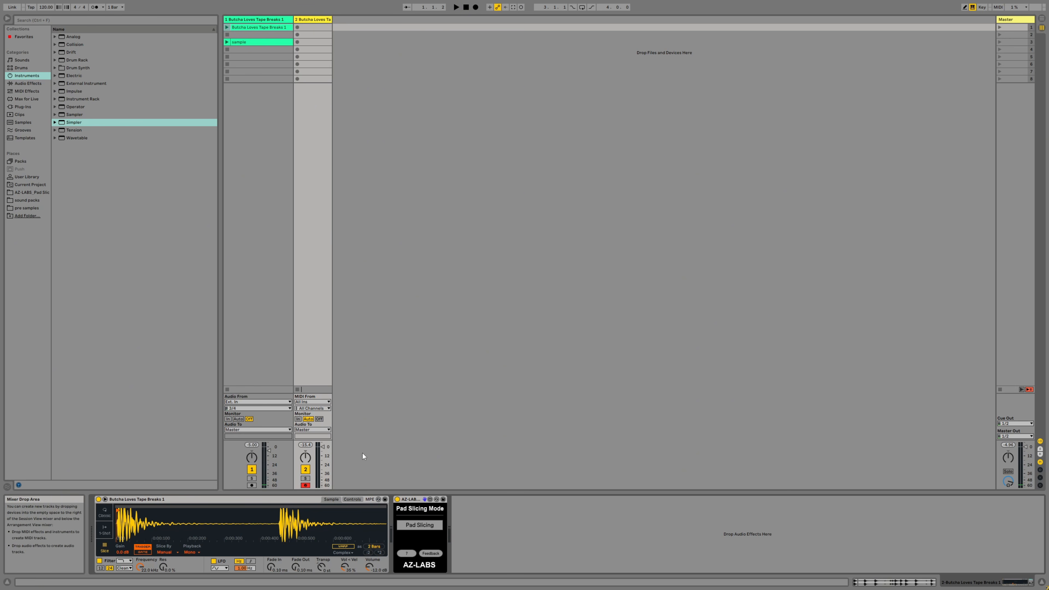
pyautogui.click(426, 527)
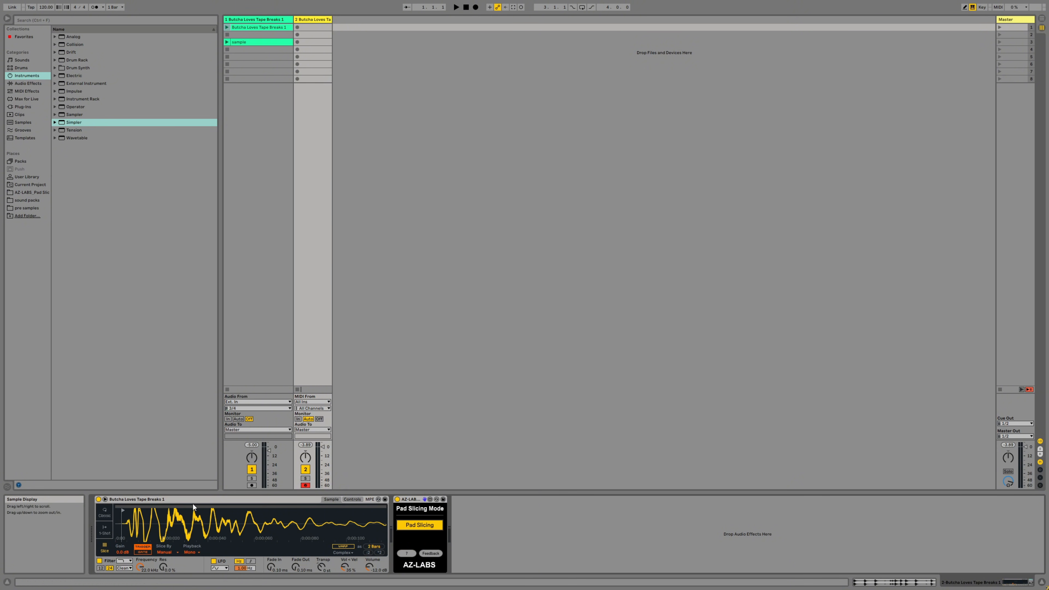
# - Play pads along with the break in Simpler to place manual slices on its drum hits
pyautogui.moveTo(163, 527); pyautogui.dragTo(162, 479)
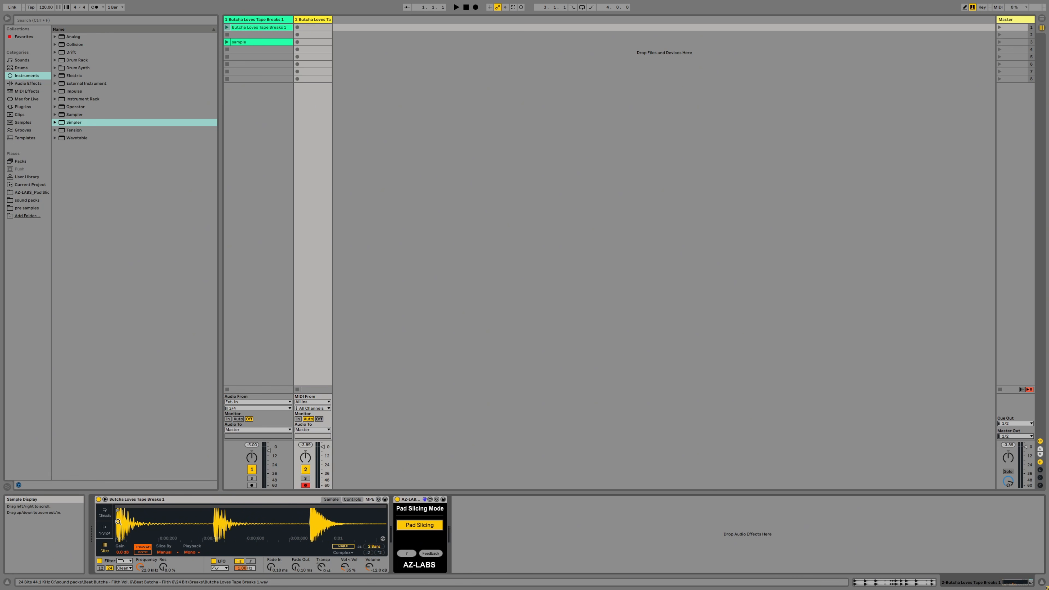
pyautogui.moveTo(211, 525); pyautogui.dragTo(212, 500)
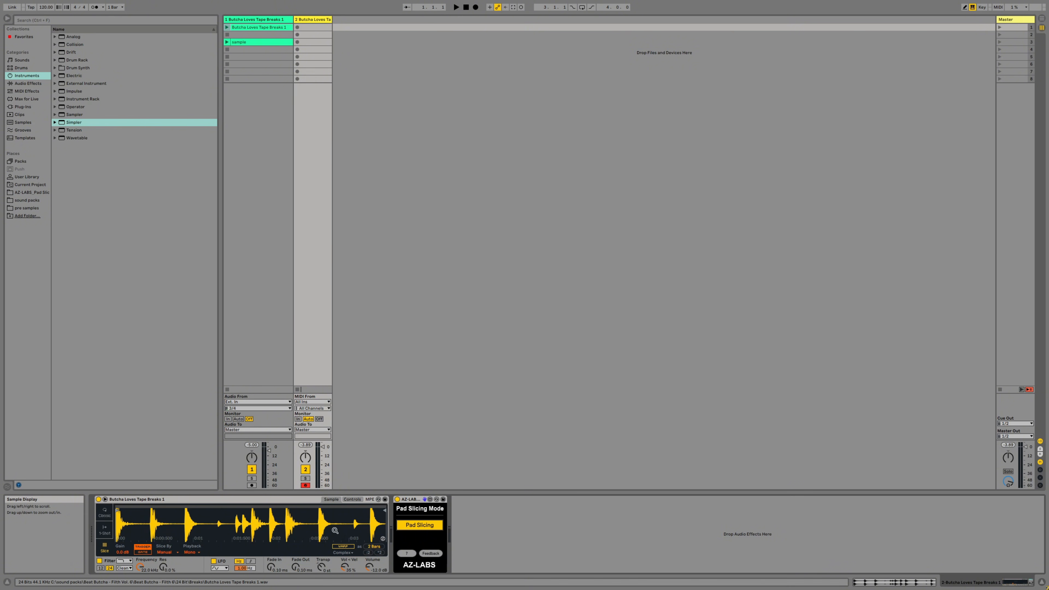
pyautogui.moveTo(135, 524)
pyautogui.mouseDown()
pyautogui.moveTo(135, 554)
pyautogui.moveTo(118, 526)
pyautogui.moveTo(117, 547)
pyautogui.moveTo(119, 525)
pyautogui.mouseUp()
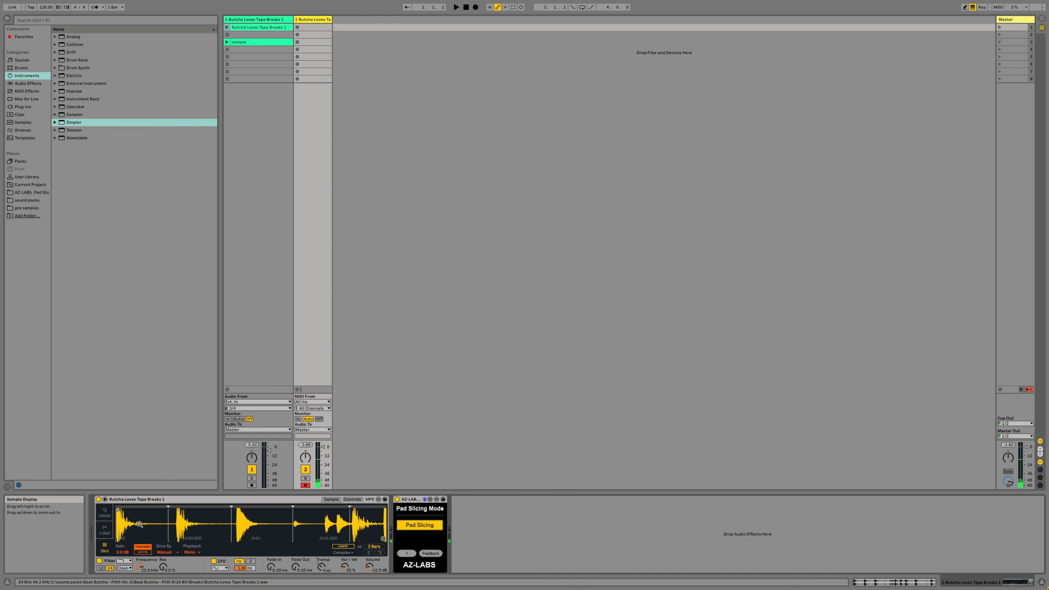
# - Align the slice markers with the starts of the drum hits in Simpler's waveform and disable Pad Slicing
pyautogui.moveTo(139, 524); pyautogui.dragTo(140, 542)
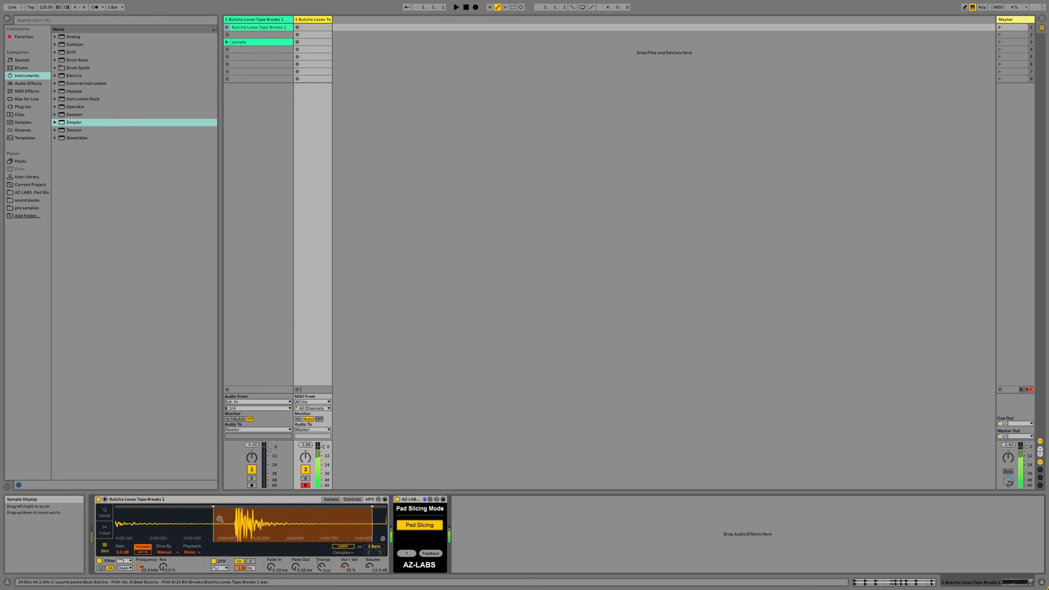
pyautogui.moveTo(213, 516); pyautogui.dragTo(233, 516)
pyautogui.moveTo(301, 516)
pyautogui.mouseDown()
pyautogui.moveTo(218, 511)
pyautogui.moveTo(283, 518)
pyautogui.moveTo(285, 558)
pyautogui.mouseUp()
pyautogui.moveTo(266, 514)
pyautogui.mouseDown()
pyautogui.moveTo(277, 515)
pyautogui.moveTo(282, 492)
pyautogui.moveTo(205, 479)
pyautogui.mouseUp()
pyautogui.moveTo(303, 517); pyautogui.dragTo(260, 549)
pyautogui.moveTo(295, 512)
pyautogui.mouseDown()
pyautogui.moveTo(310, 512)
pyautogui.moveTo(235, 513)
pyautogui.moveTo(188, 482)
pyautogui.moveTo(221, 467)
pyautogui.mouseUp()
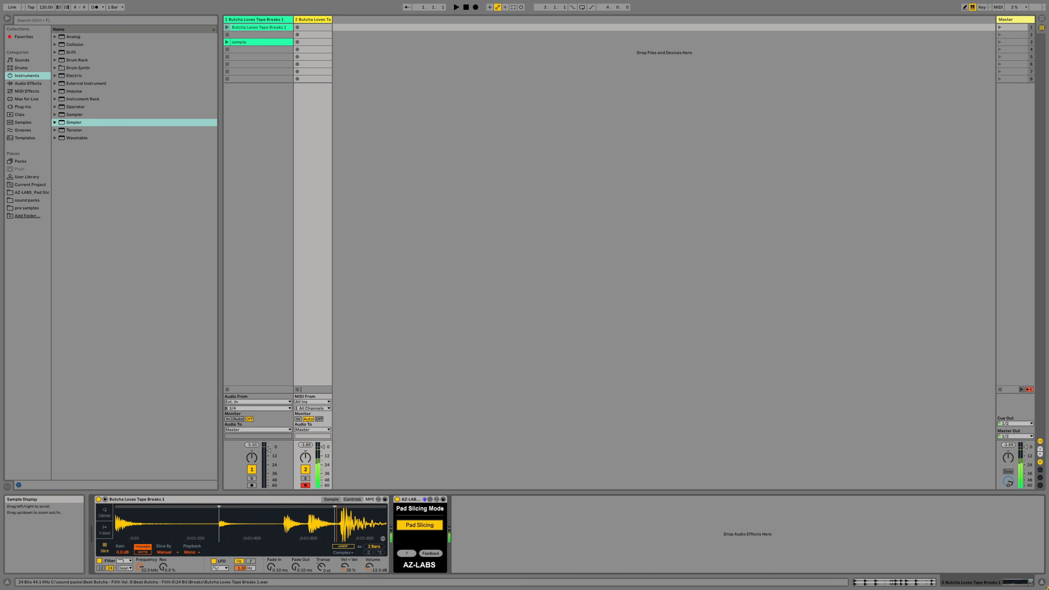
pyautogui.moveTo(335, 517); pyautogui.dragTo(212, 529)
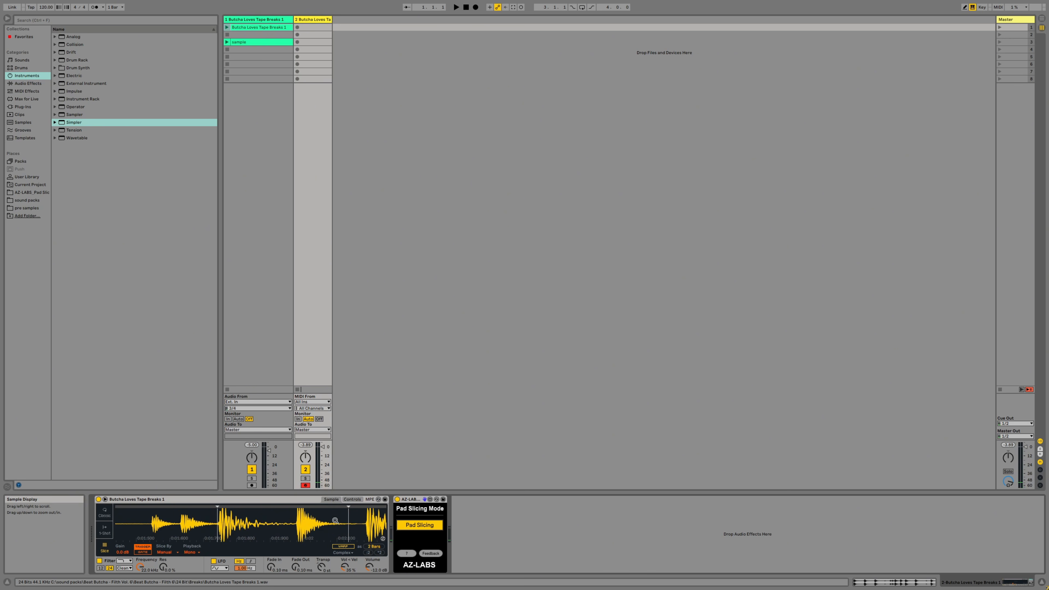
pyautogui.moveTo(348, 516)
pyautogui.mouseDown()
pyautogui.moveTo(365, 517)
pyautogui.moveTo(200, 522)
pyautogui.moveTo(276, 526)
pyautogui.moveTo(273, 506)
pyautogui.moveTo(274, 524)
pyautogui.mouseUp()
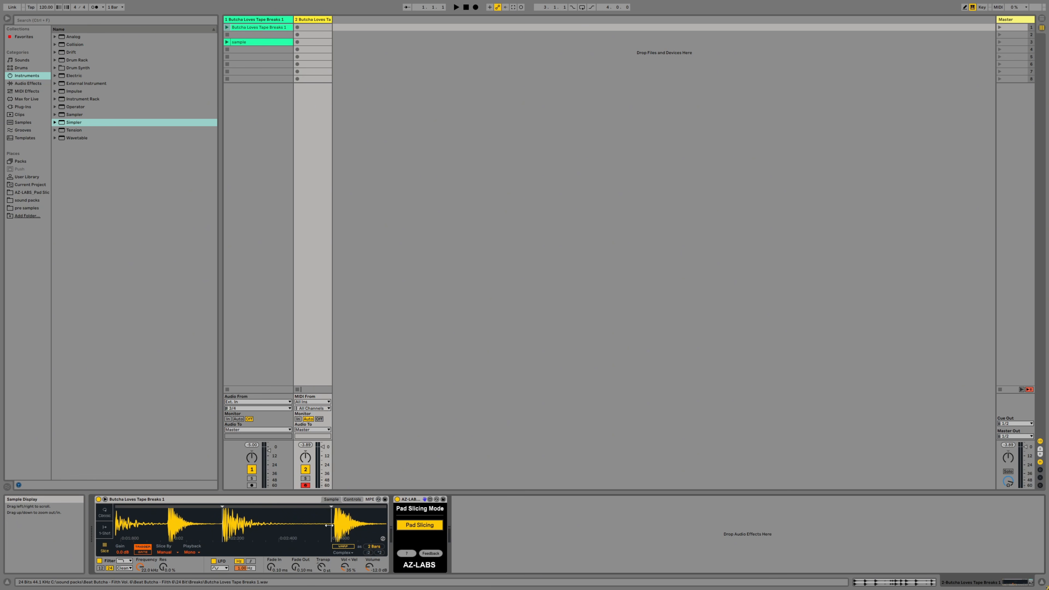
pyautogui.moveTo(336, 517); pyautogui.dragTo(336, 532)
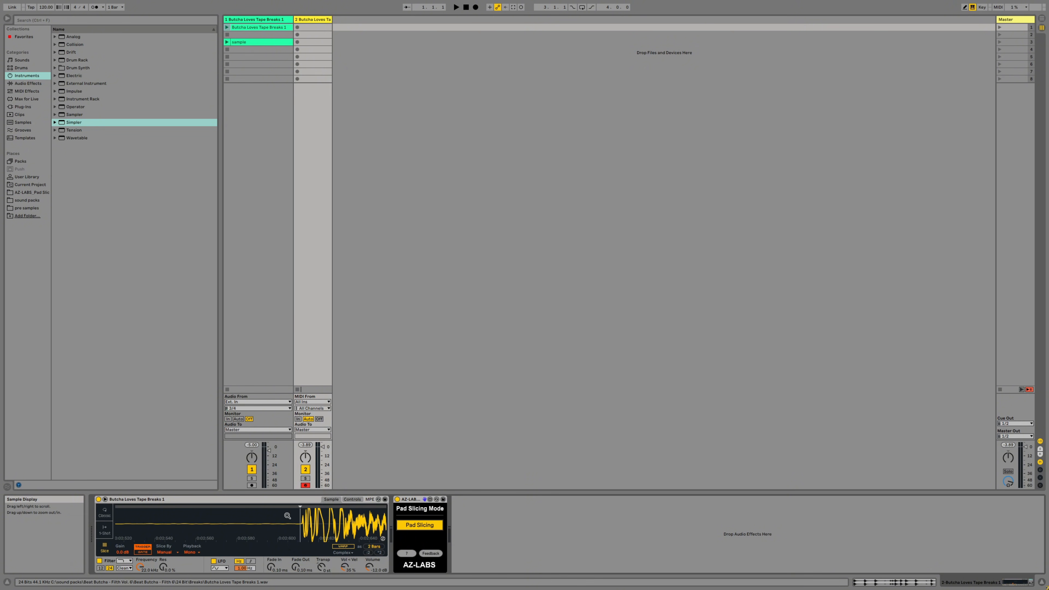
pyautogui.moveTo(292, 517)
pyautogui.mouseDown()
pyautogui.moveTo(290, 536)
pyautogui.moveTo(284, 484)
pyautogui.moveTo(289, 516)
pyautogui.moveTo(352, 509)
pyautogui.moveTo(352, 494)
pyautogui.mouseUp()
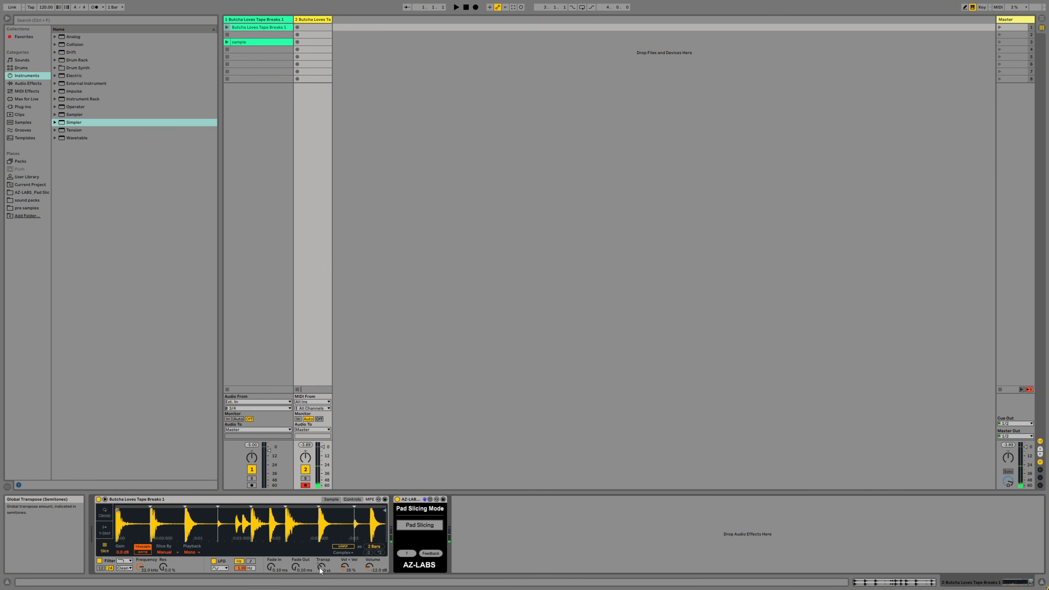
# - Lower Simpler's transposition and set the project tempo to 76 BPM
pyautogui.moveTo(321, 569); pyautogui.dragTo(332, 562)
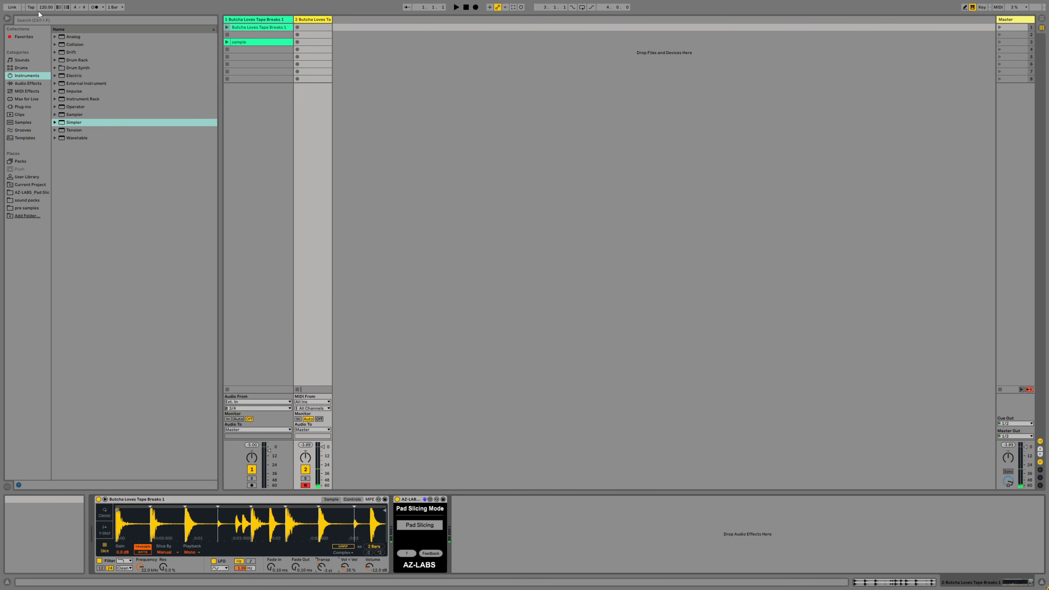
pyautogui.click(44, 7)
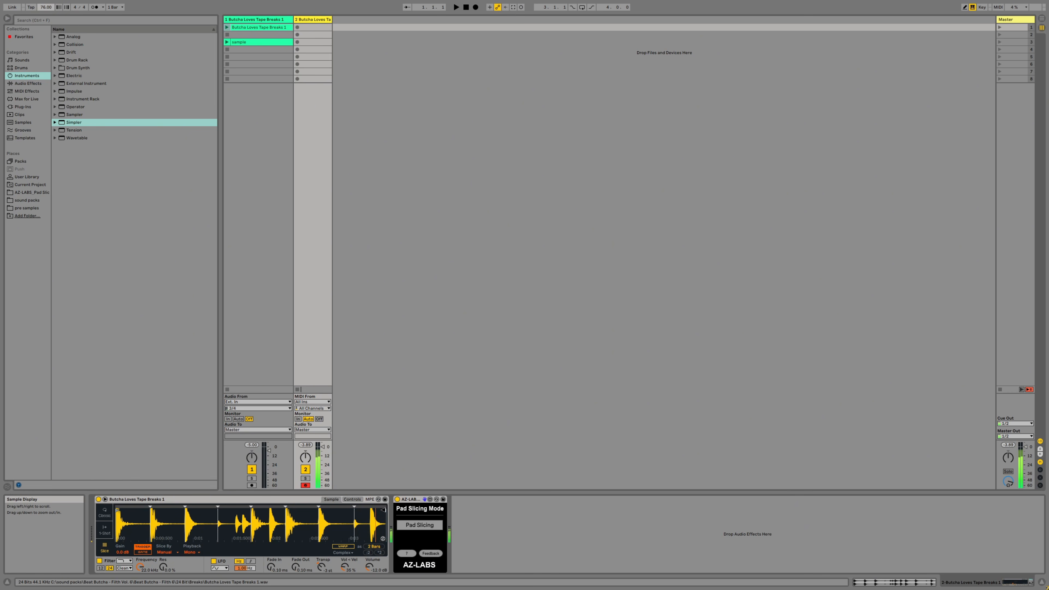
# - Pull in the sample's end marker in Simpler to cut off the last drum hit
pyautogui.moveTo(383, 511); pyautogui.dragTo(379, 511)
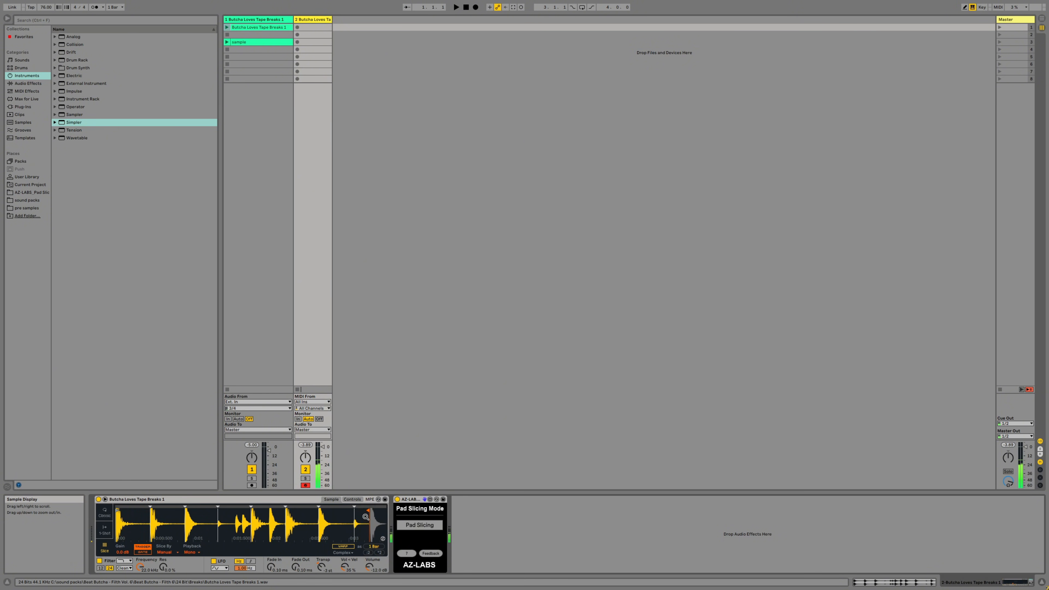
pyautogui.rightClick(365, 518)
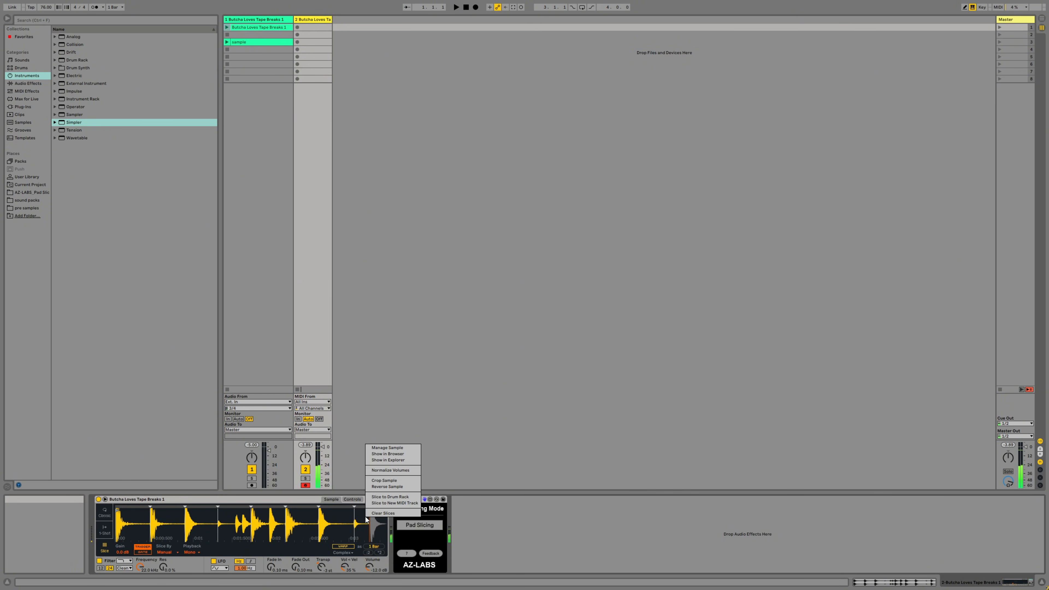
pyautogui.click(392, 416)
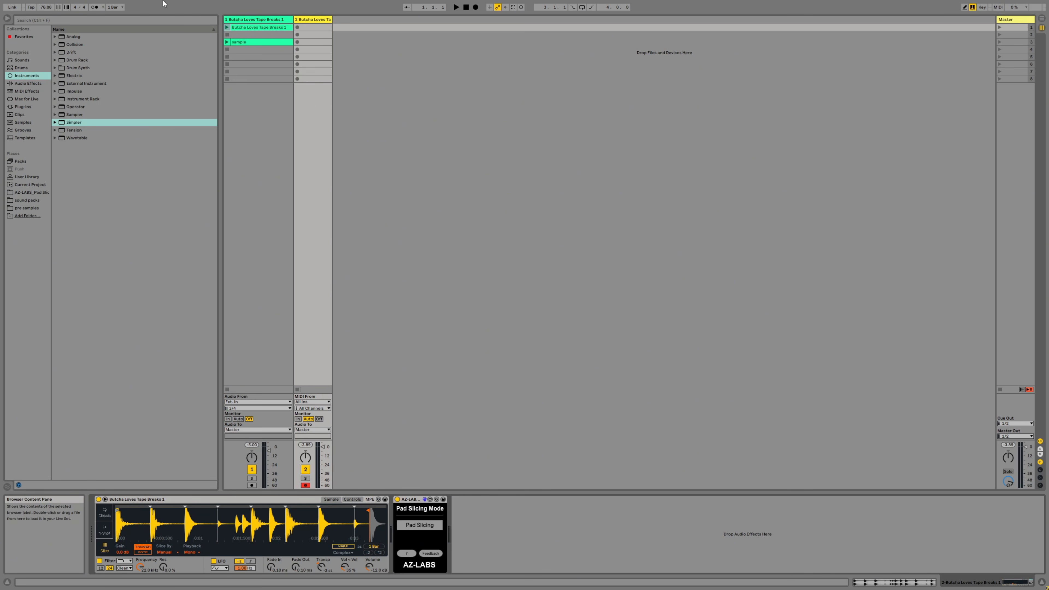
# - Set Record Quantization to Eighth-Note Quantization
pyautogui.press('F11')
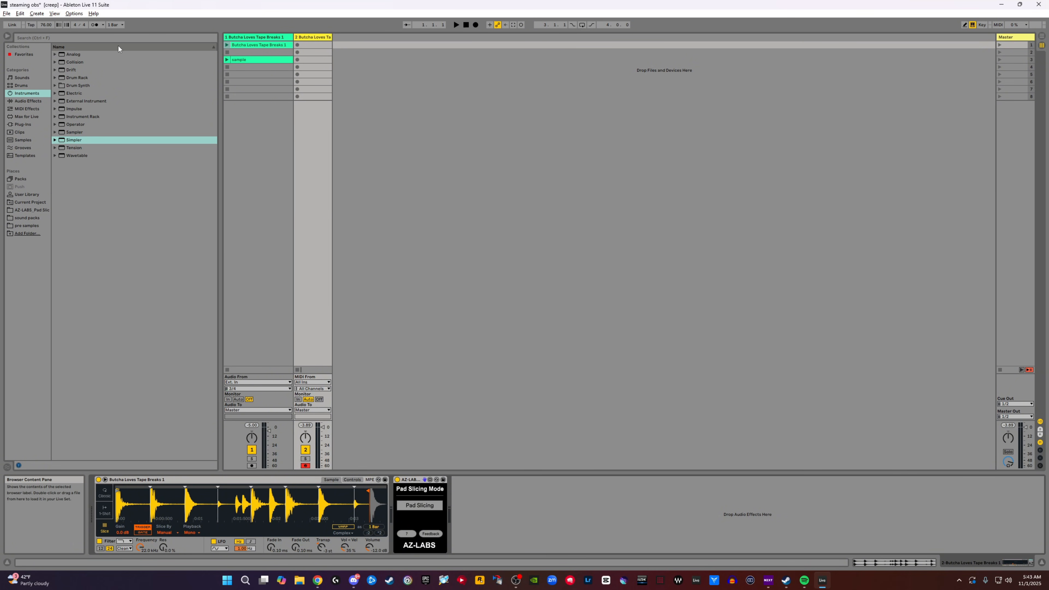
pyautogui.click(74, 13)
pyautogui.moveTo(20, 13)
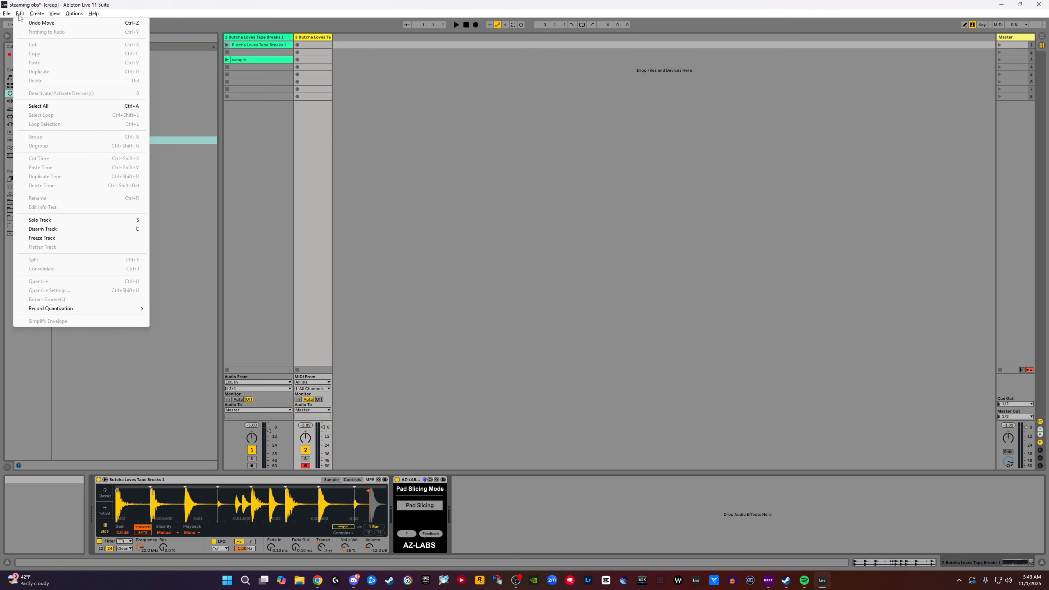
pyautogui.moveTo(74, 312)
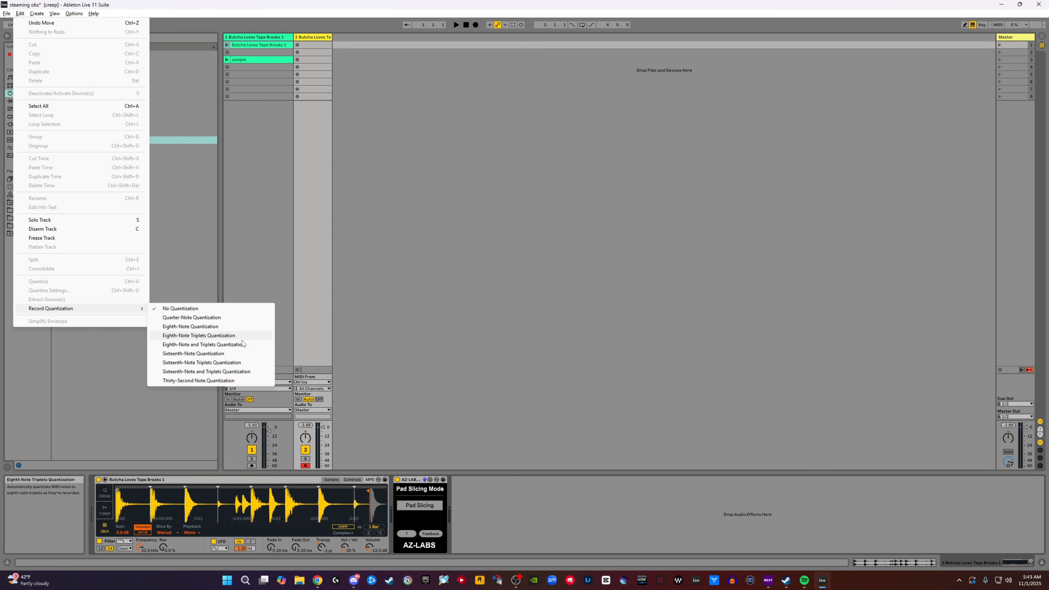
pyautogui.click(192, 326)
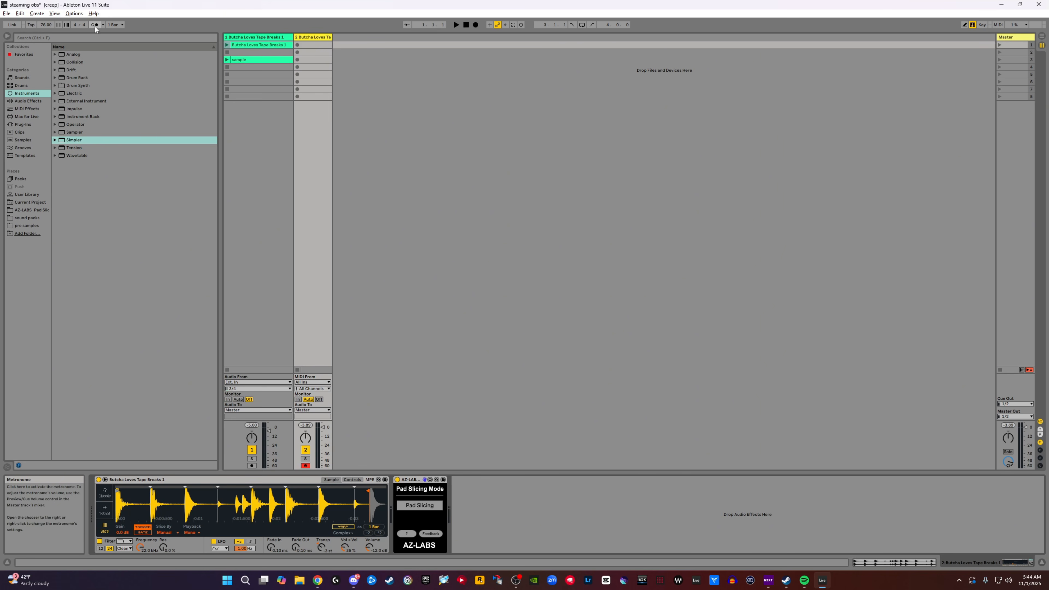
# - Record a two-bar pattern into the Simpler track's first slot with the metronome on, and open the clip's notes and properties
pyautogui.click(297, 45)
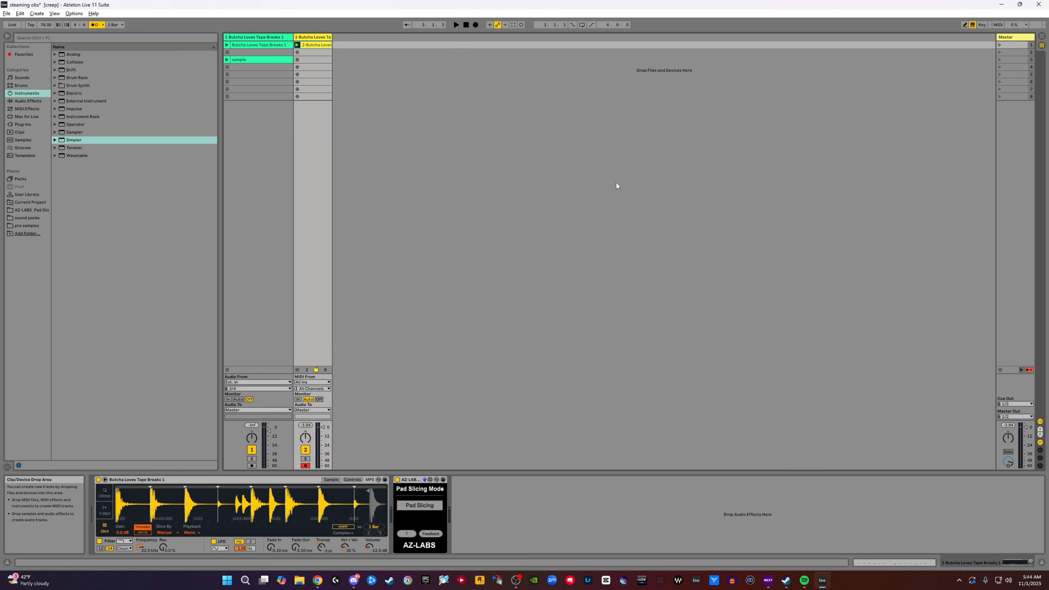
pyautogui.doubleClick(309, 46)
pyautogui.moveTo(370, 373); pyautogui.dragTo(366, 245)
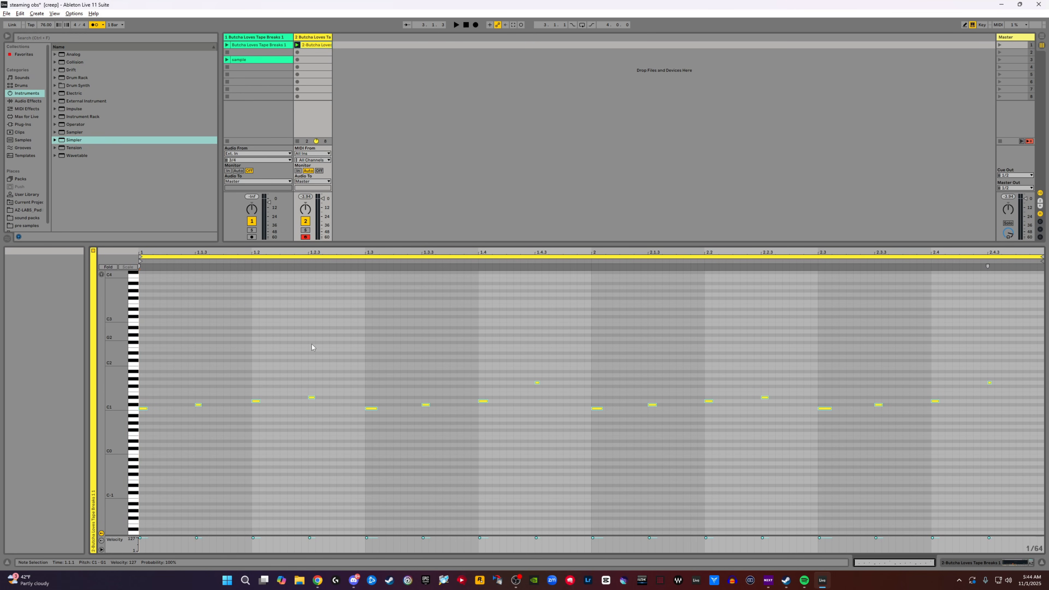
pyautogui.click(93, 250)
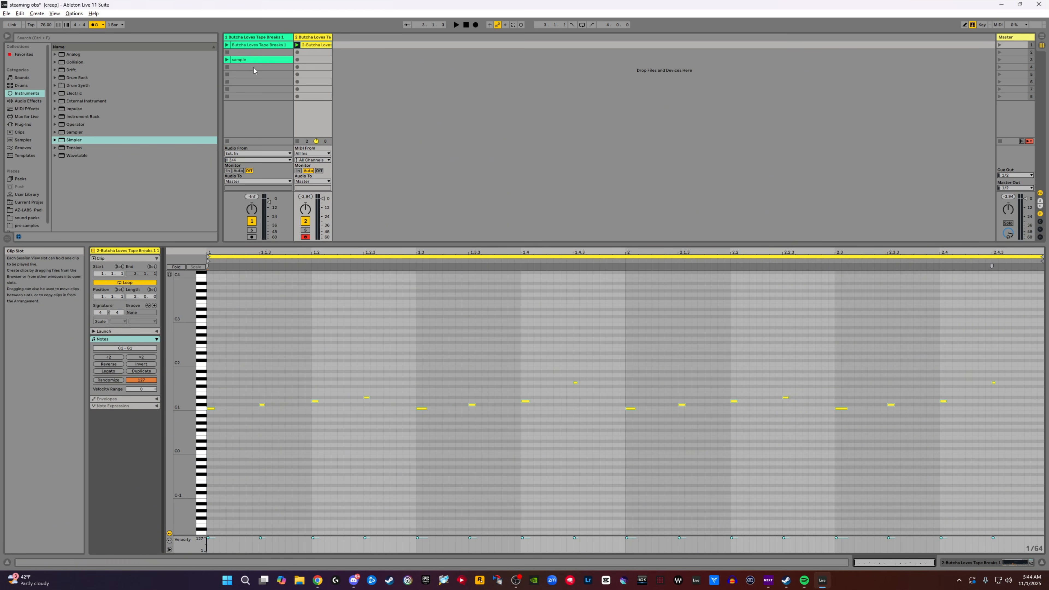
# - Play back the recorded drum pattern and nudge the mid-break slice marker in the drum Simpler onto the hit's onset
pyautogui.press('space')
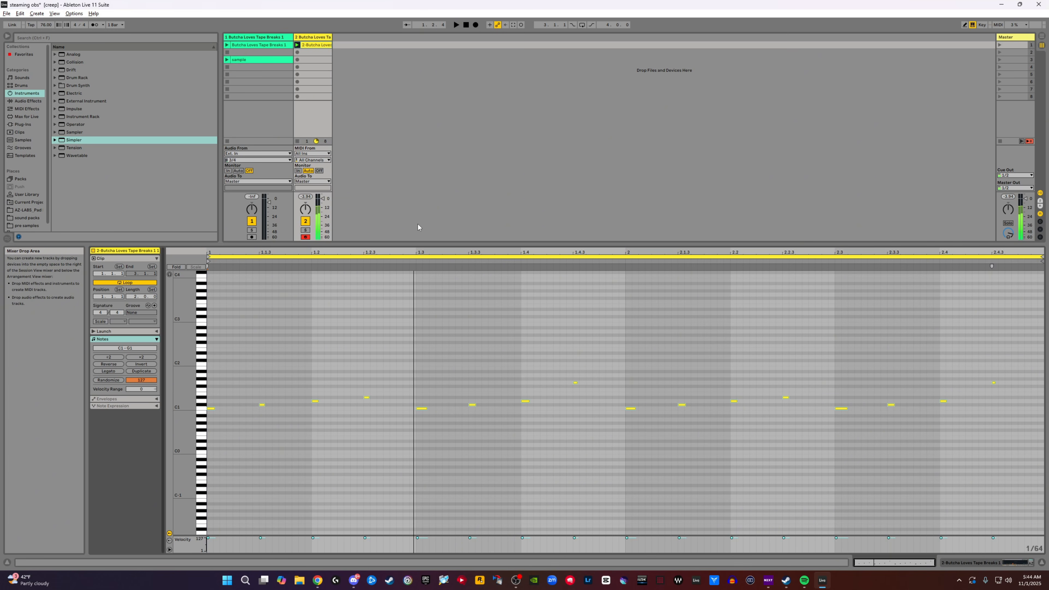
pyautogui.doubleClick(319, 37)
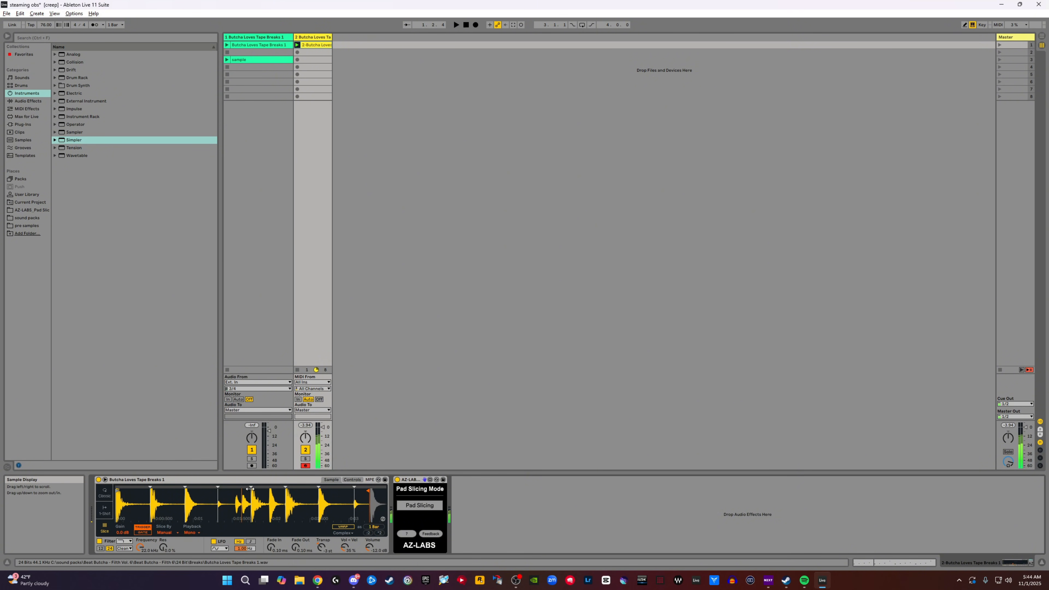
pyautogui.moveTo(249, 489); pyautogui.dragTo(254, 496)
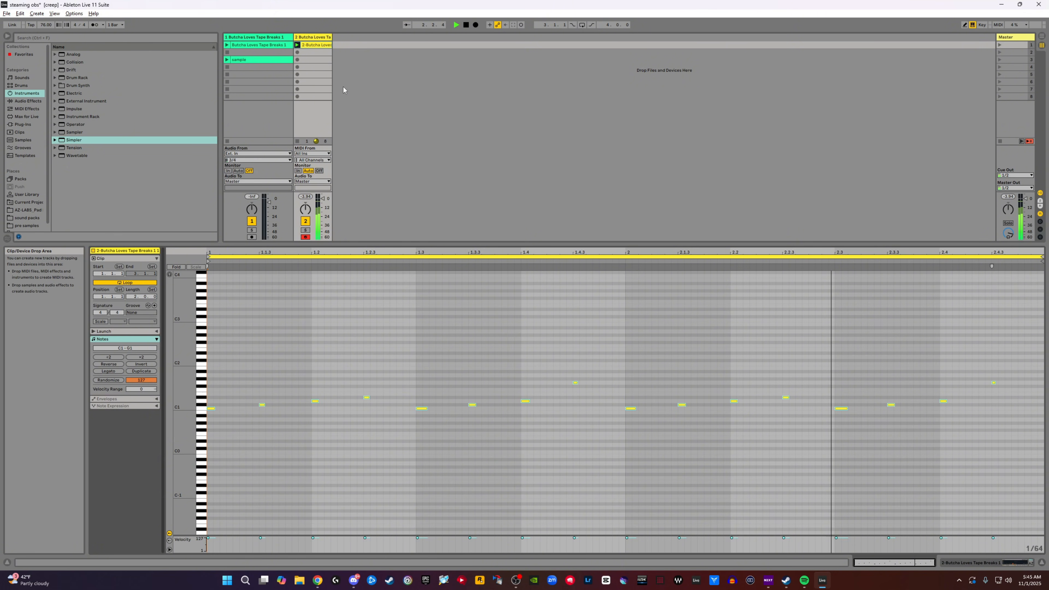
pyautogui.press('space')
pyautogui.hotkey('shift', 'Tab')
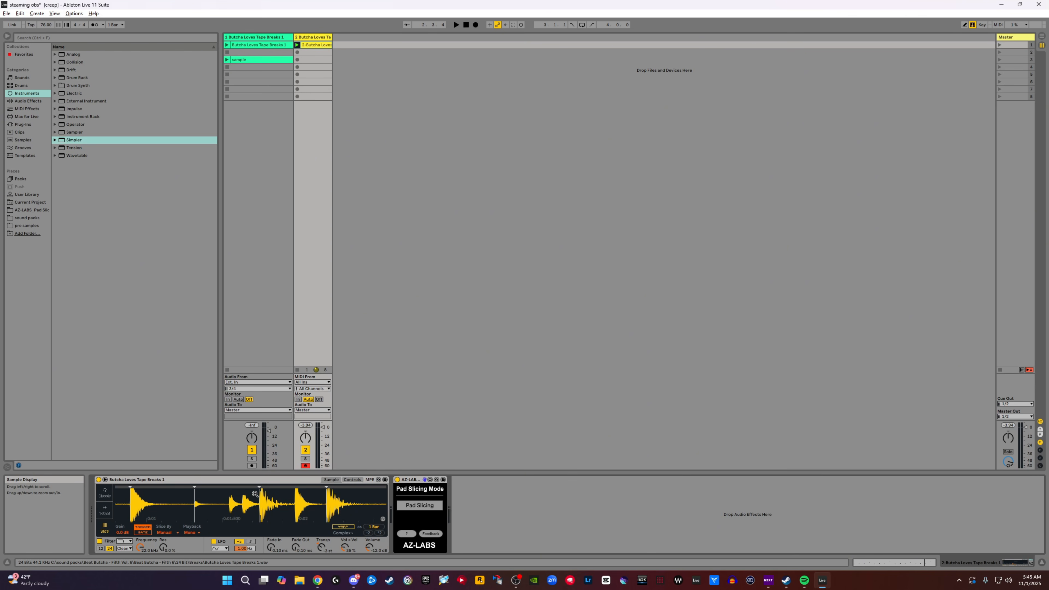
pyautogui.press('space')
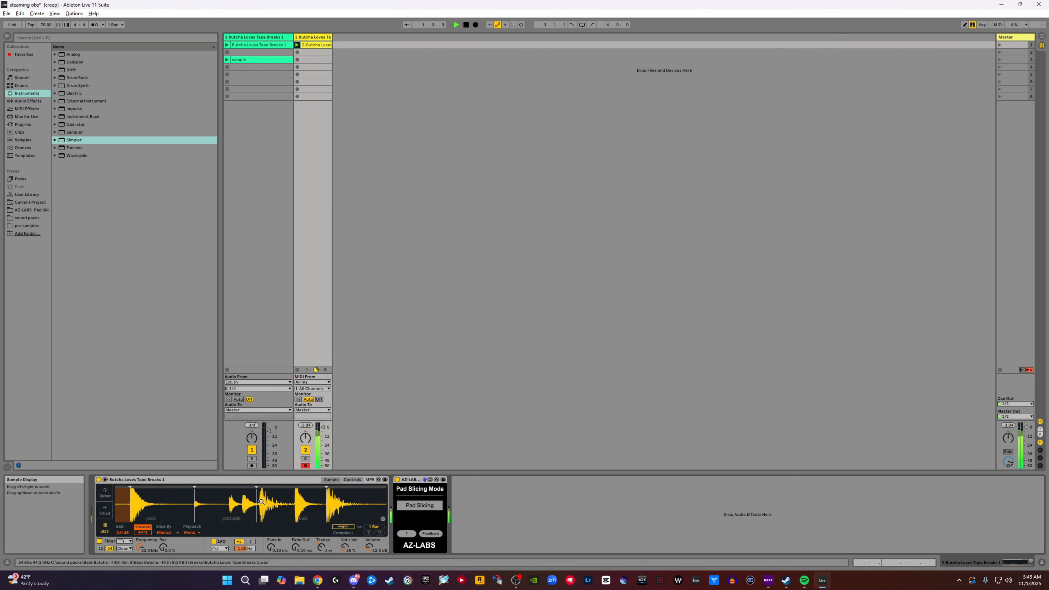
pyautogui.moveTo(256, 495); pyautogui.dragTo(258, 495)
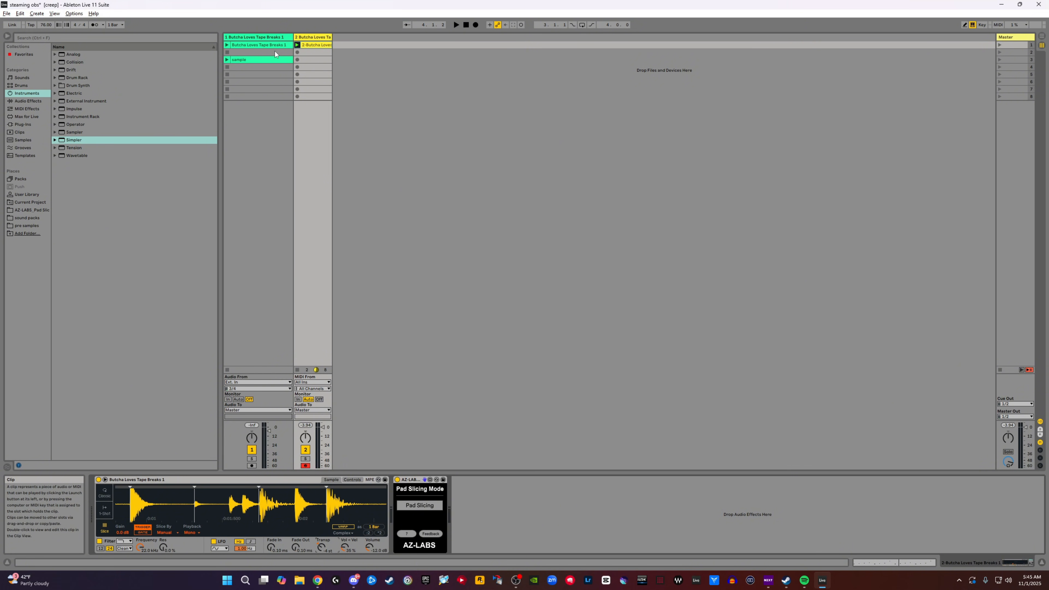
# - Replay the recorded drum clip from its beginning to check the chops, and stop both the transport and the clip
pyautogui.click(297, 370)
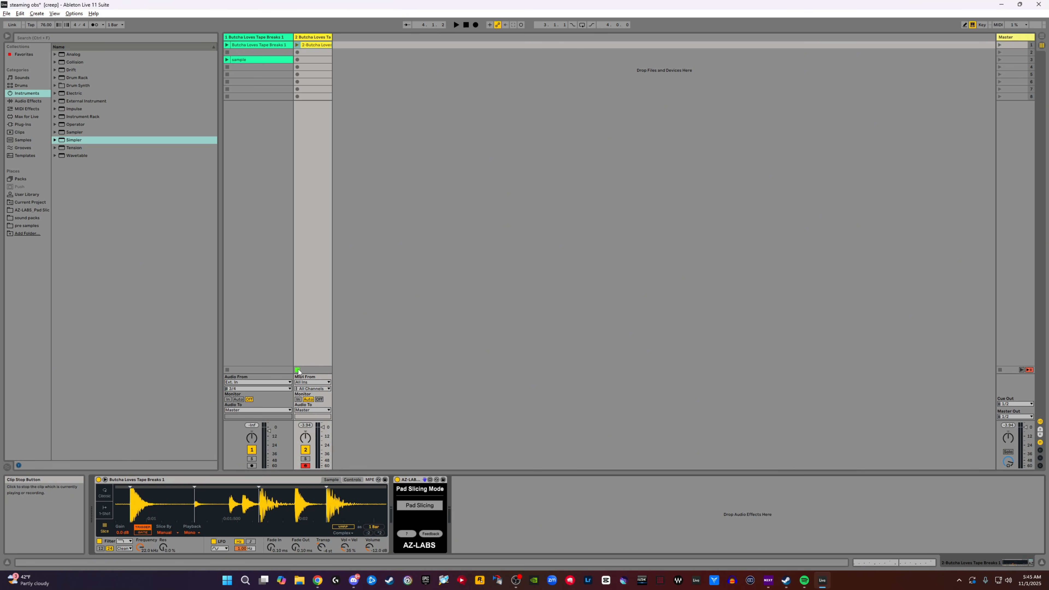
pyautogui.click(297, 45)
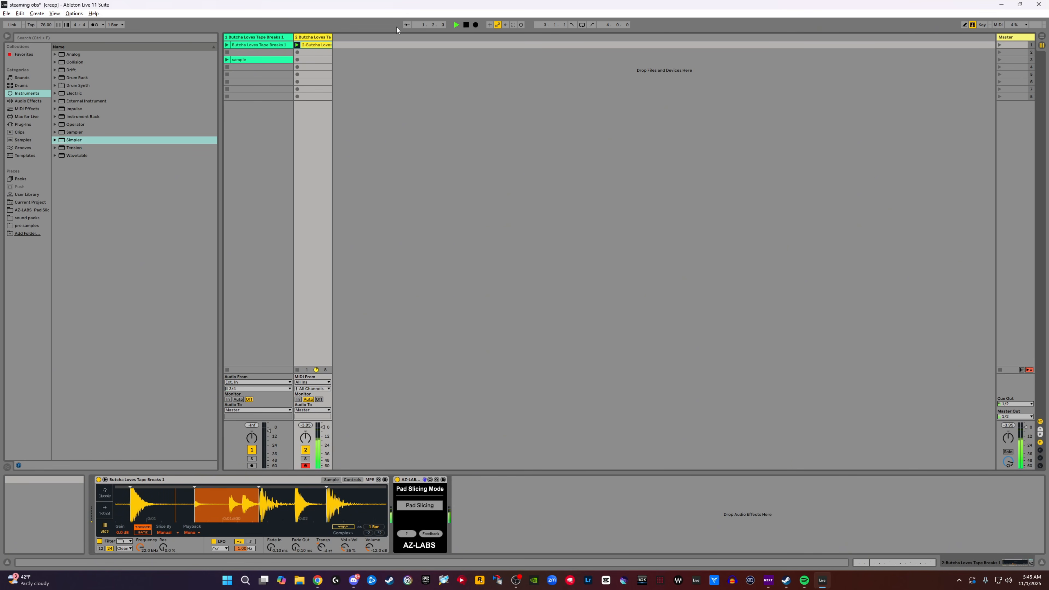
pyautogui.click(466, 25)
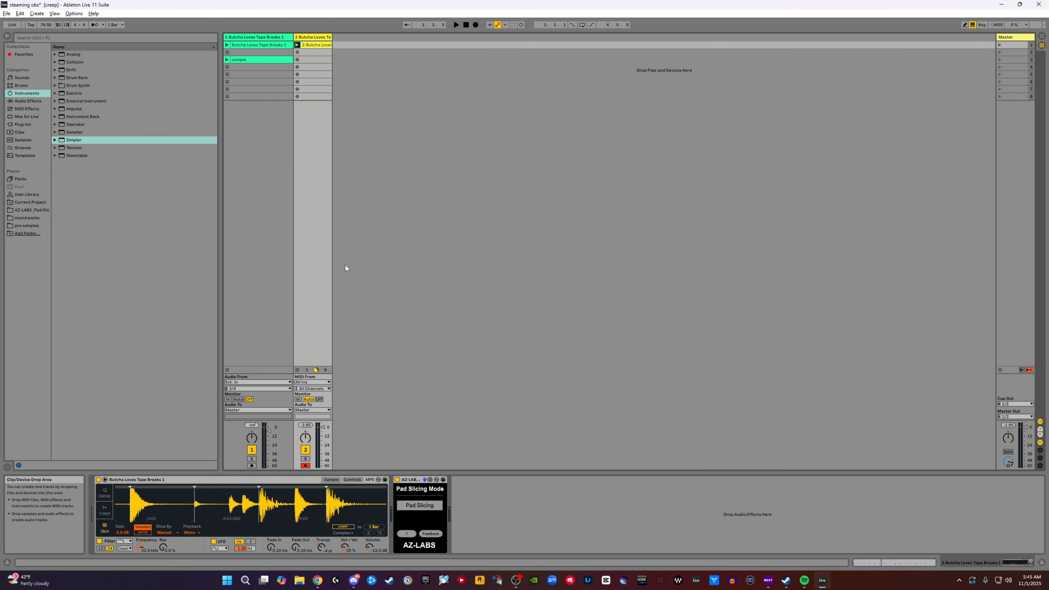
pyautogui.click(466, 25)
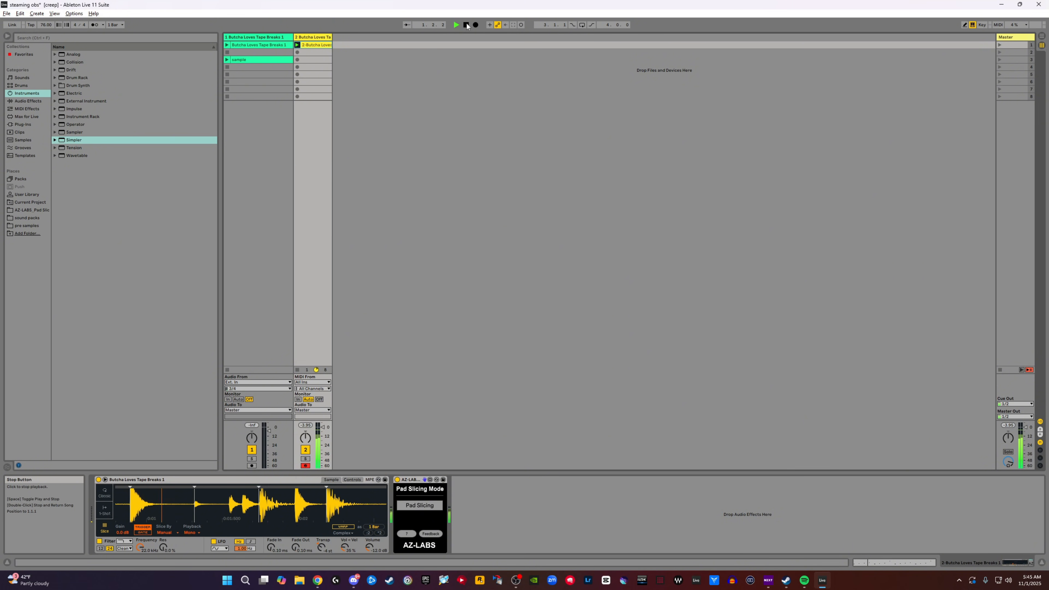
pyautogui.click(297, 370)
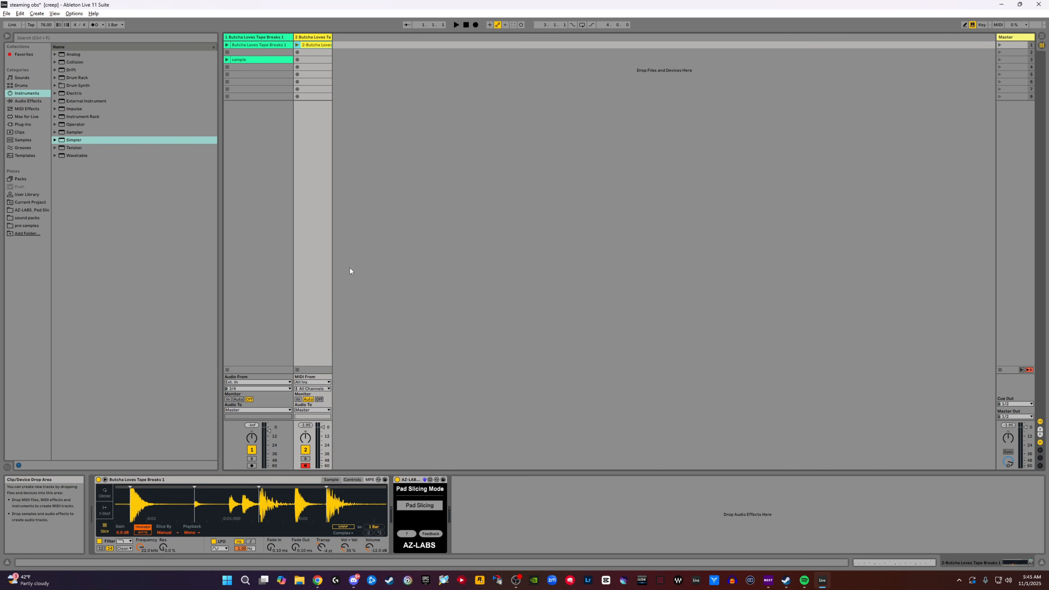
# - Open the clip named sample on the first track and preview its audio
pyautogui.click(245, 59)
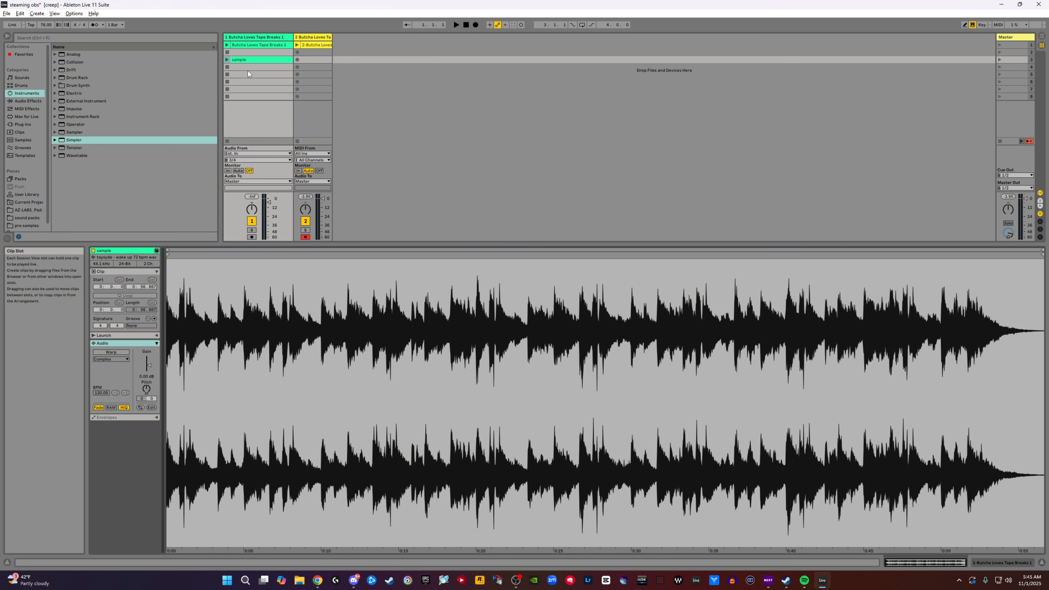
pyautogui.click(227, 59)
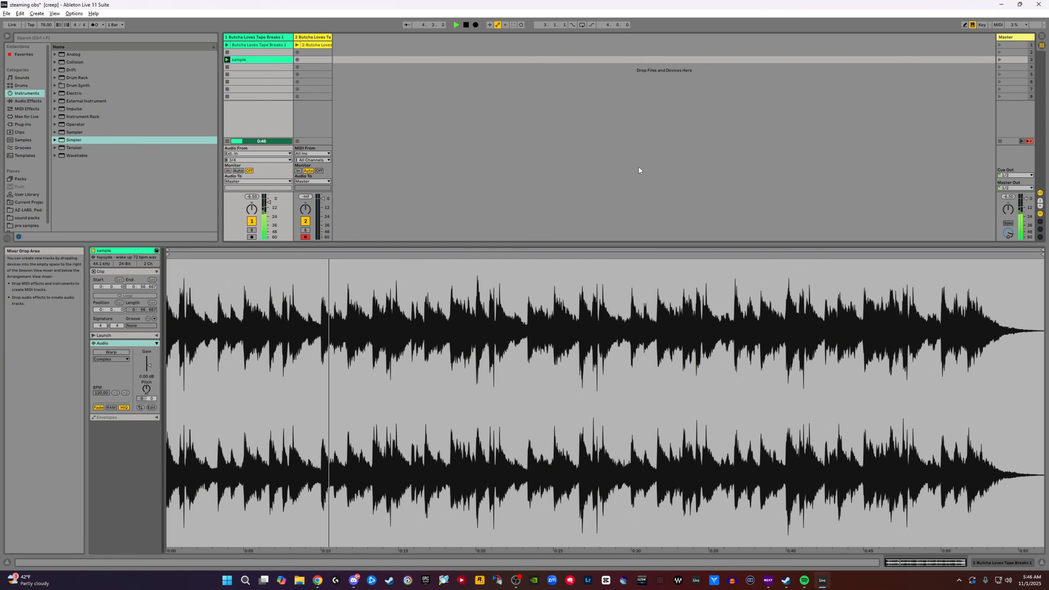
pyautogui.click(466, 25)
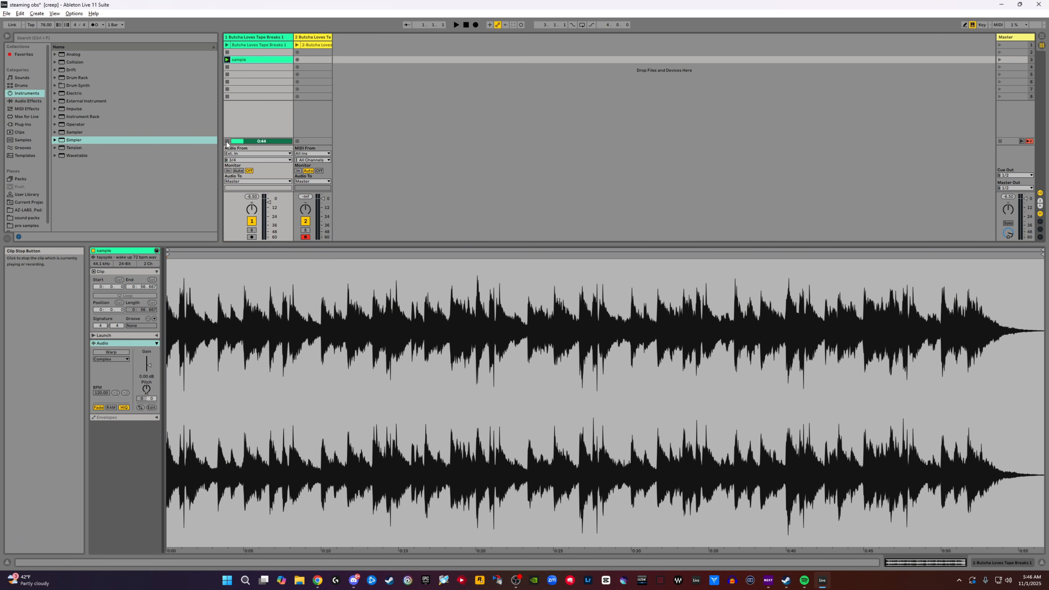
# - Add a Simpler on a new MIDI track and place the AZ-LABS Pad Slicing Mode 1.1.0 device after it
pyautogui.click(74, 141)
pyautogui.moveTo(74, 141); pyautogui.dragTo(360, 61)
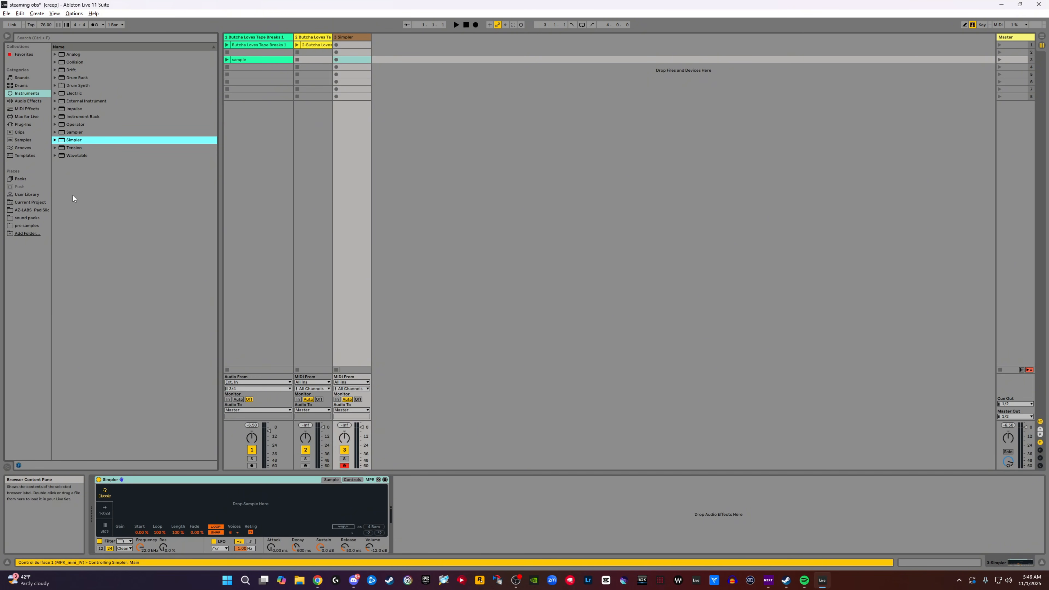
pyautogui.click(36, 210)
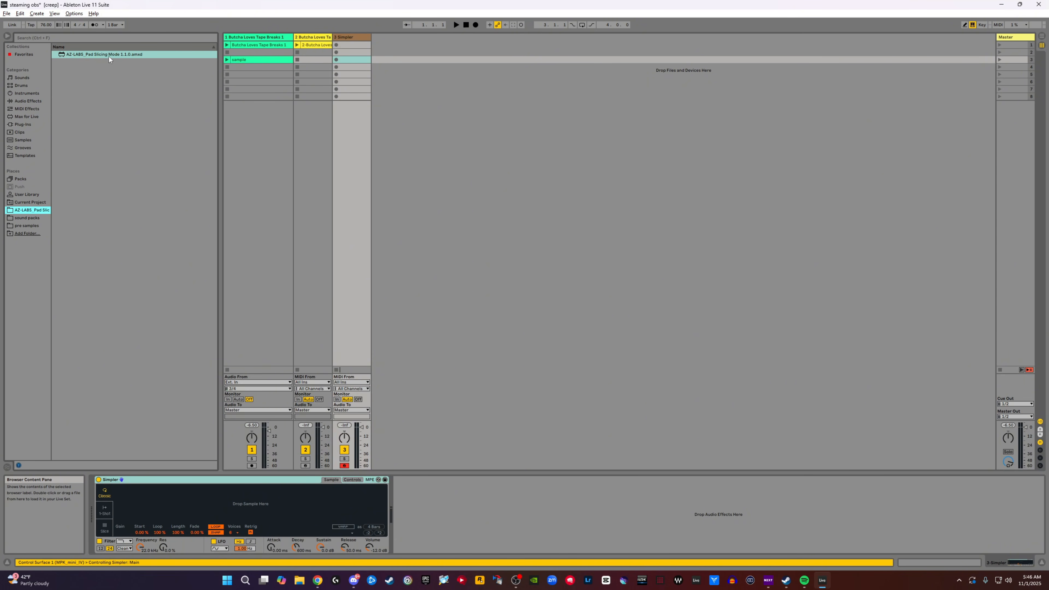
pyautogui.moveTo(105, 55); pyautogui.dragTo(475, 498)
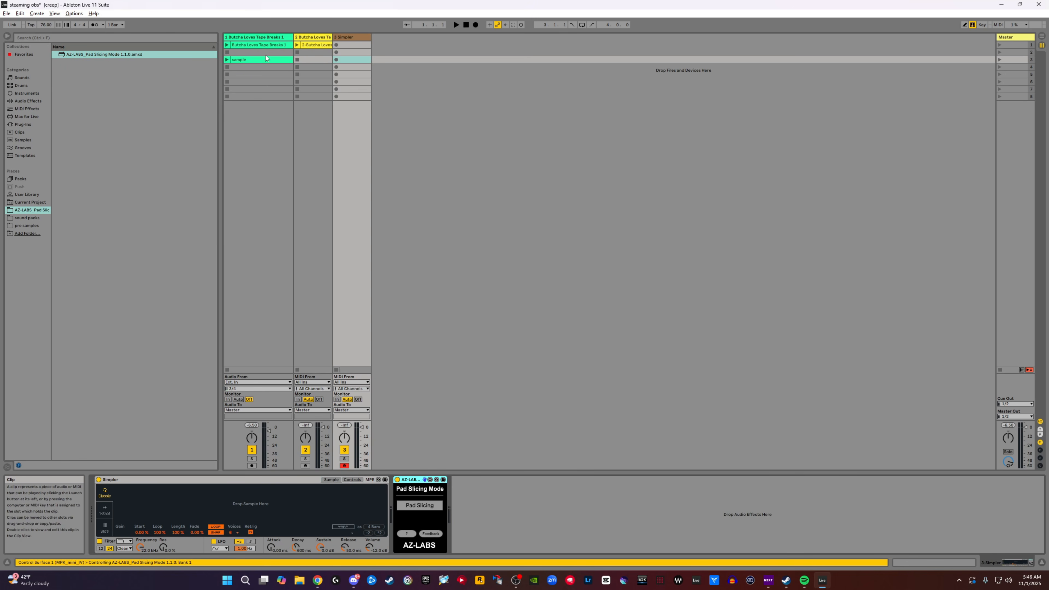
# - Load the sample clip into the new Simpler and set it to Slice mode with Manual slicing
pyautogui.click(244, 61)
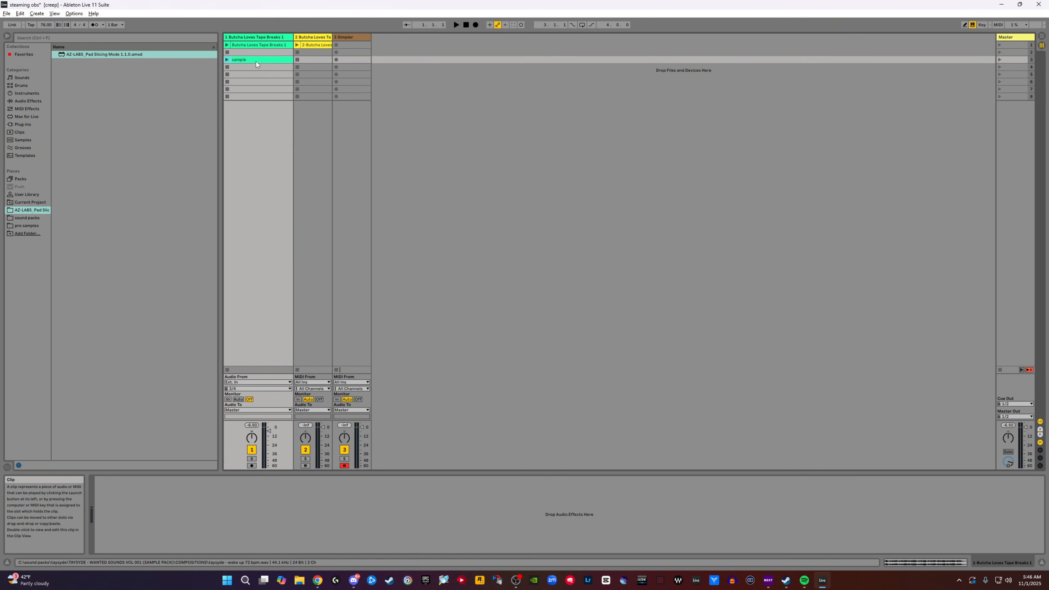
pyautogui.click(345, 39)
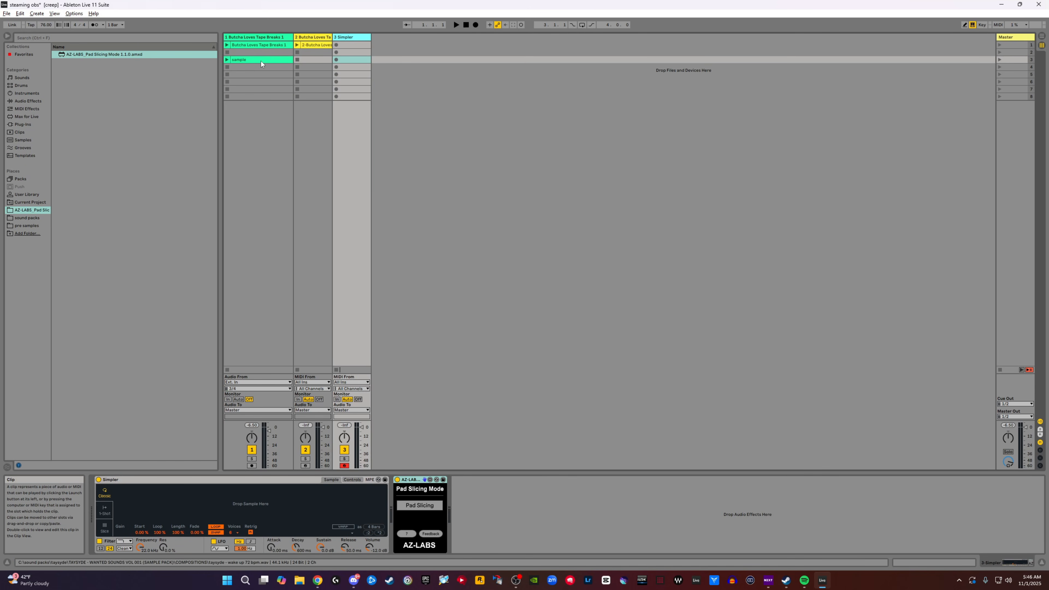
pyautogui.moveTo(261, 61); pyautogui.dragTo(264, 494)
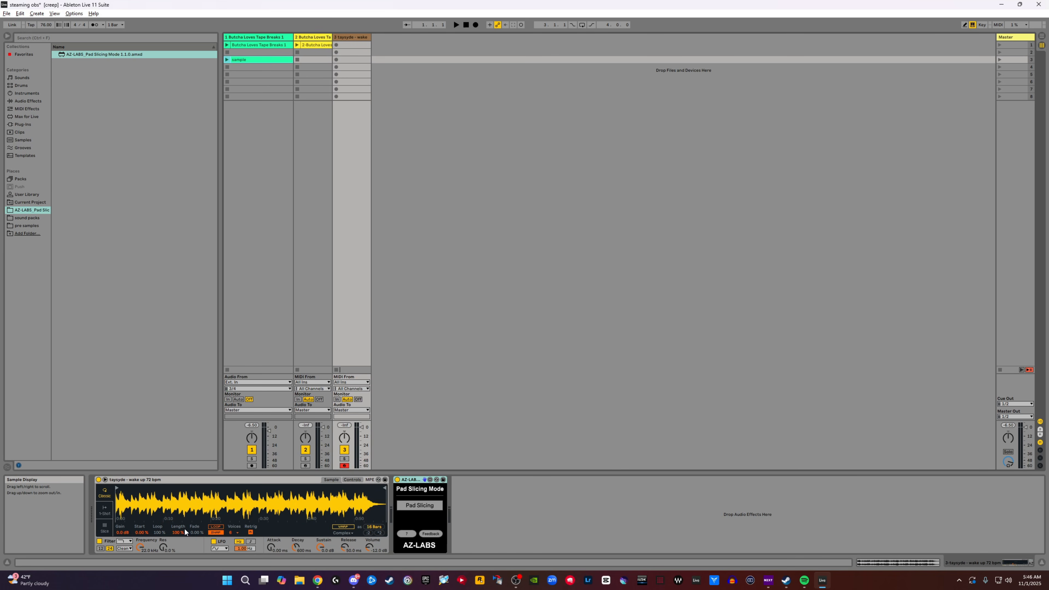
pyautogui.click(106, 527)
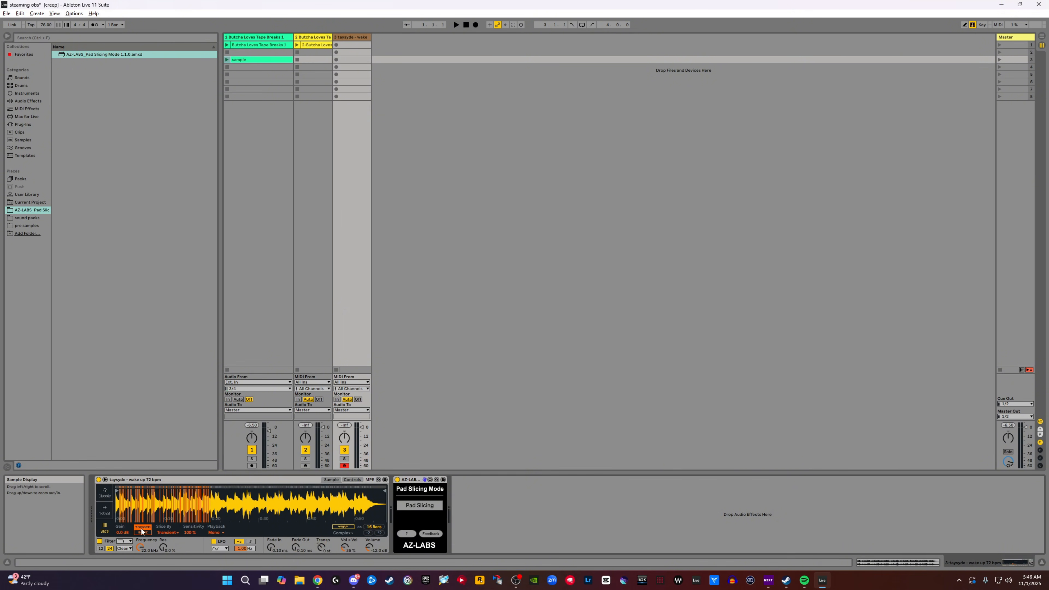
pyautogui.click(175, 532)
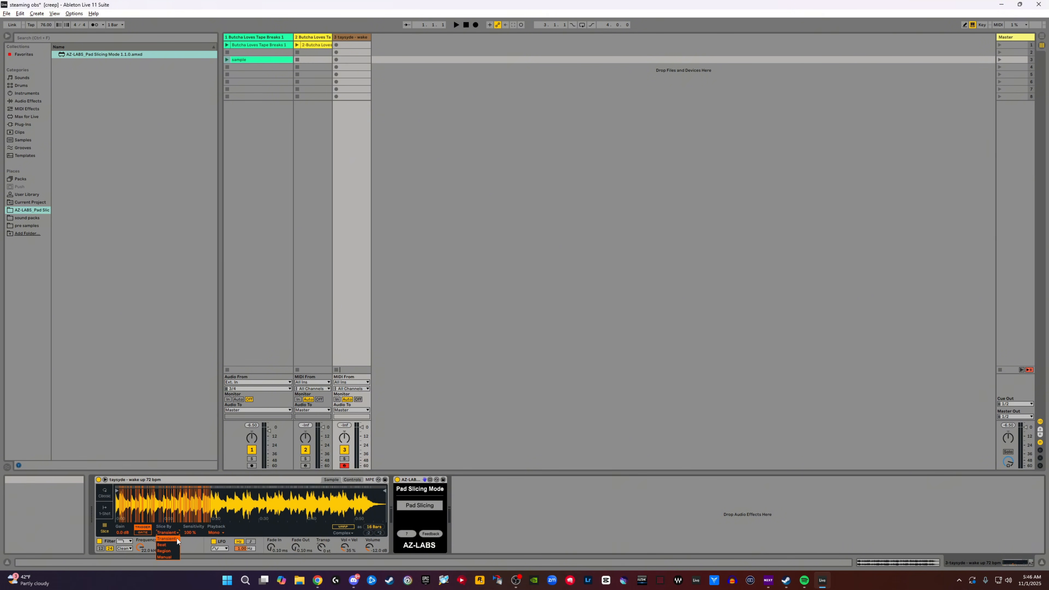
pyautogui.click(172, 557)
# - Chop the opening of the melodic sample into slices with Pad Slicing enabled while it plays
pyautogui.moveTo(125, 504); pyautogui.dragTo(125, 548)
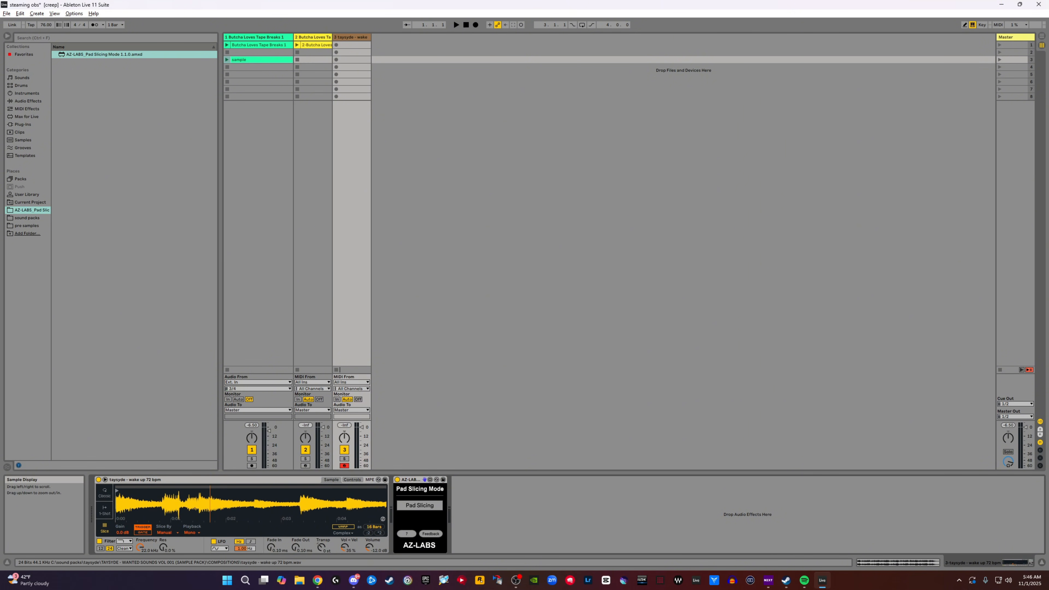
pyautogui.moveTo(209, 505); pyautogui.dragTo(208, 503)
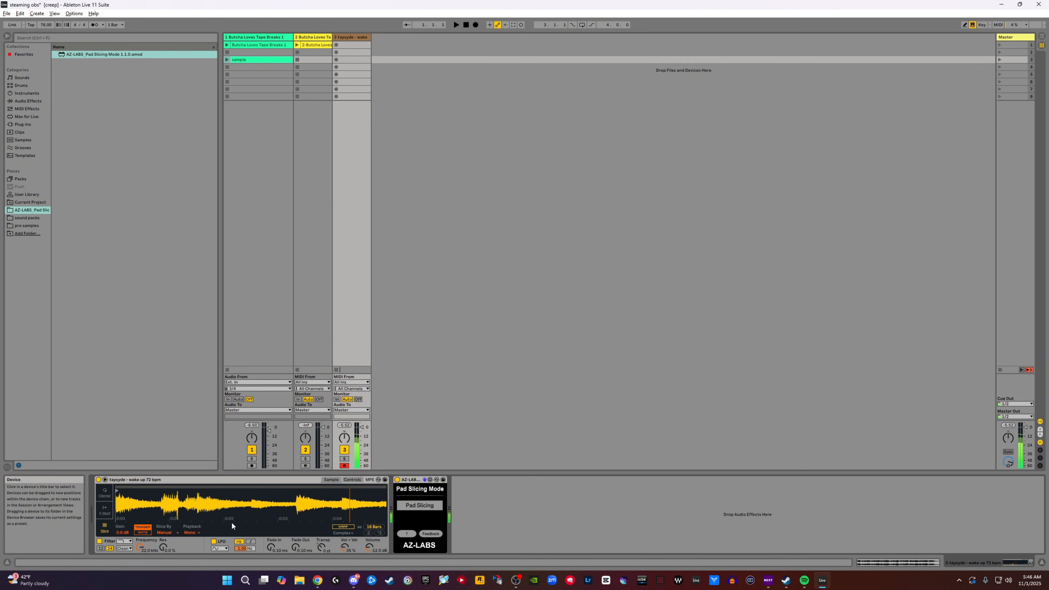
pyautogui.moveTo(231, 521); pyautogui.dragTo(231, 491)
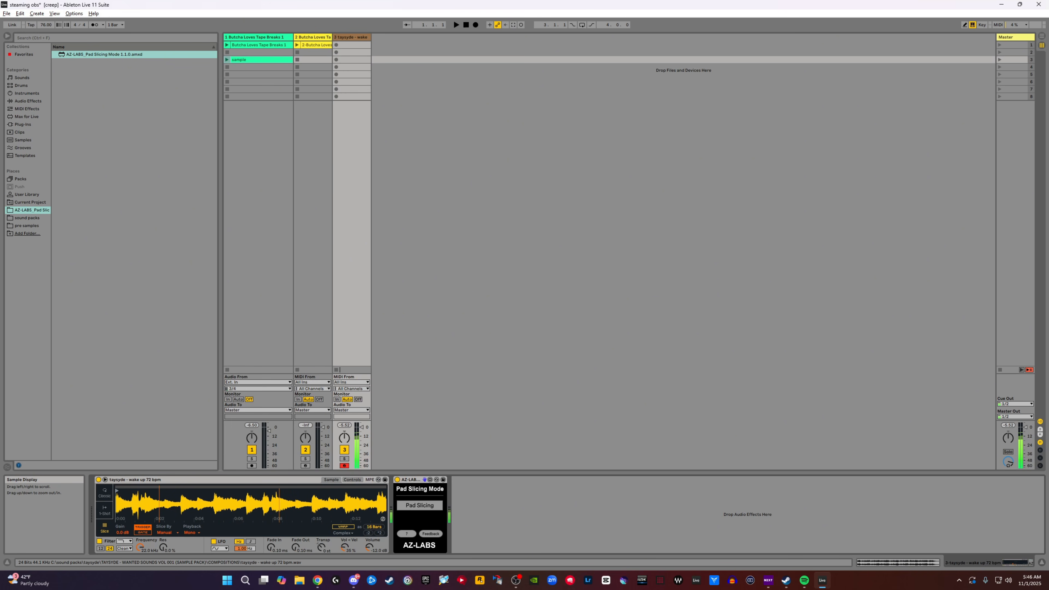
pyautogui.moveTo(231, 492); pyautogui.dragTo(231, 507)
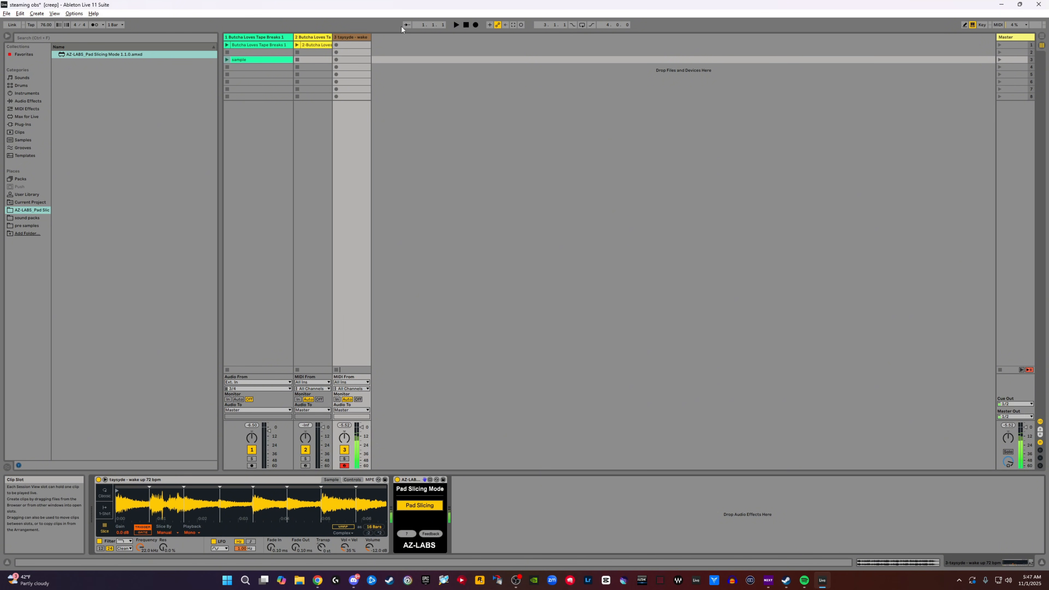
# - Fine-tune the first slice markers near the start of the melodic sample so they sit on the note onsets
pyautogui.moveTo(209, 509); pyautogui.dragTo(169, 515)
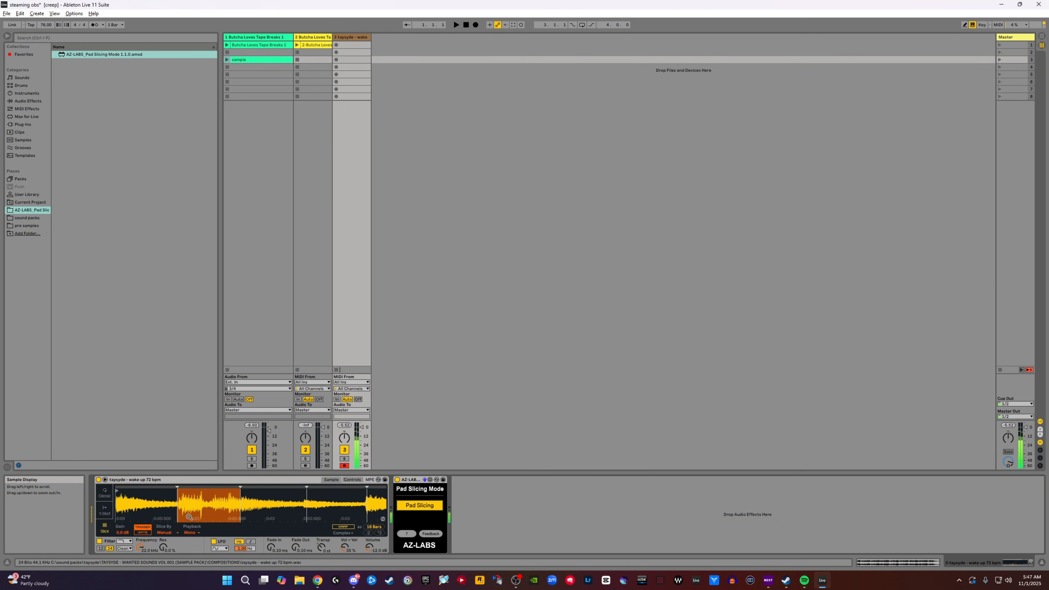
pyautogui.moveTo(160, 492); pyautogui.dragTo(161, 510)
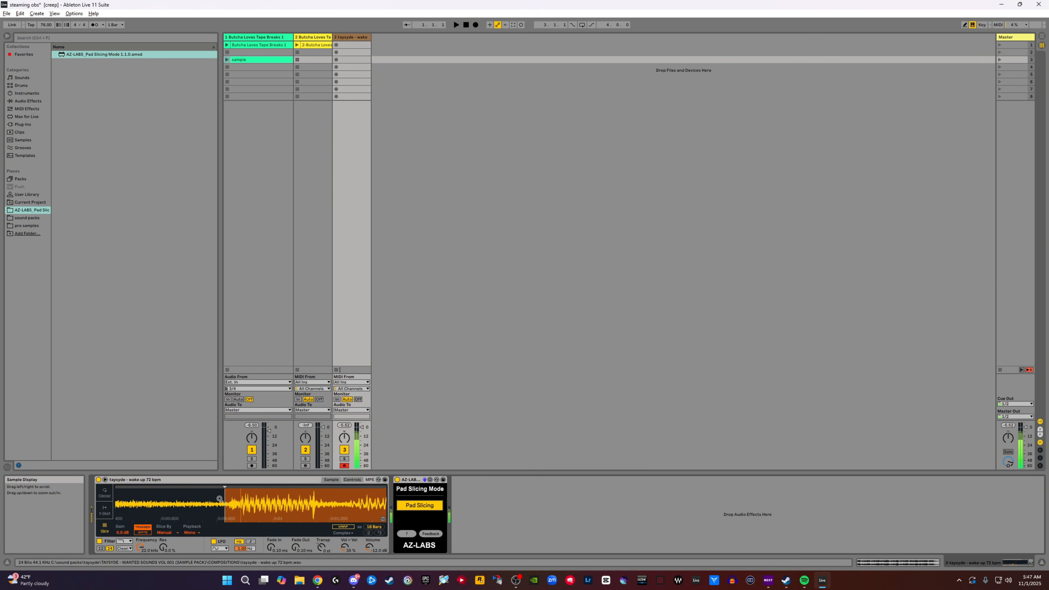
pyautogui.moveTo(223, 496); pyautogui.dragTo(182, 501)
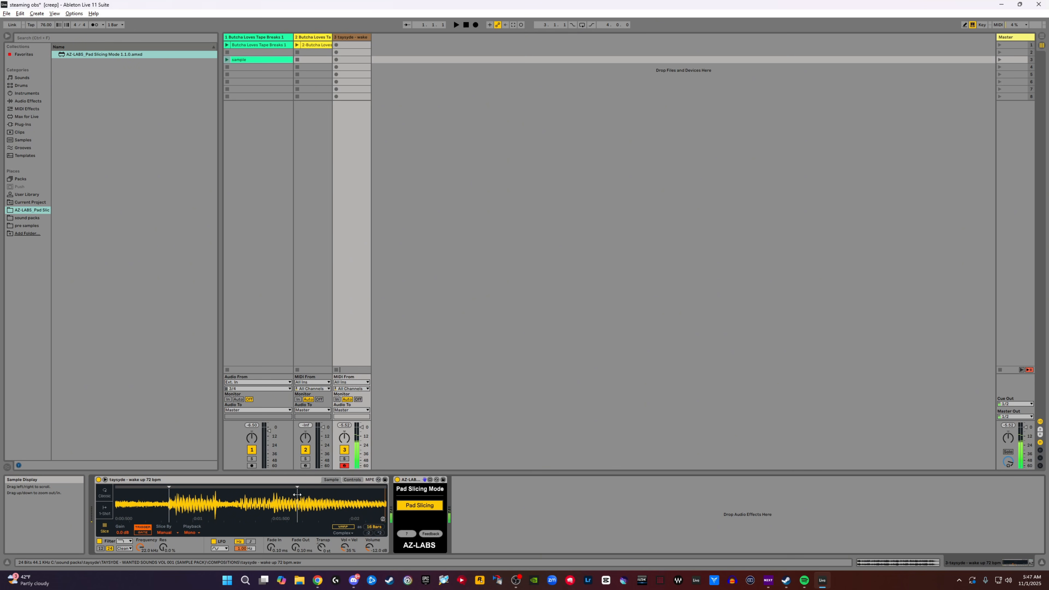
pyautogui.moveTo(297, 497)
pyautogui.mouseDown()
pyautogui.moveTo(297, 521)
pyautogui.moveTo(326, 512)
pyautogui.moveTo(320, 452)
pyautogui.mouseUp()
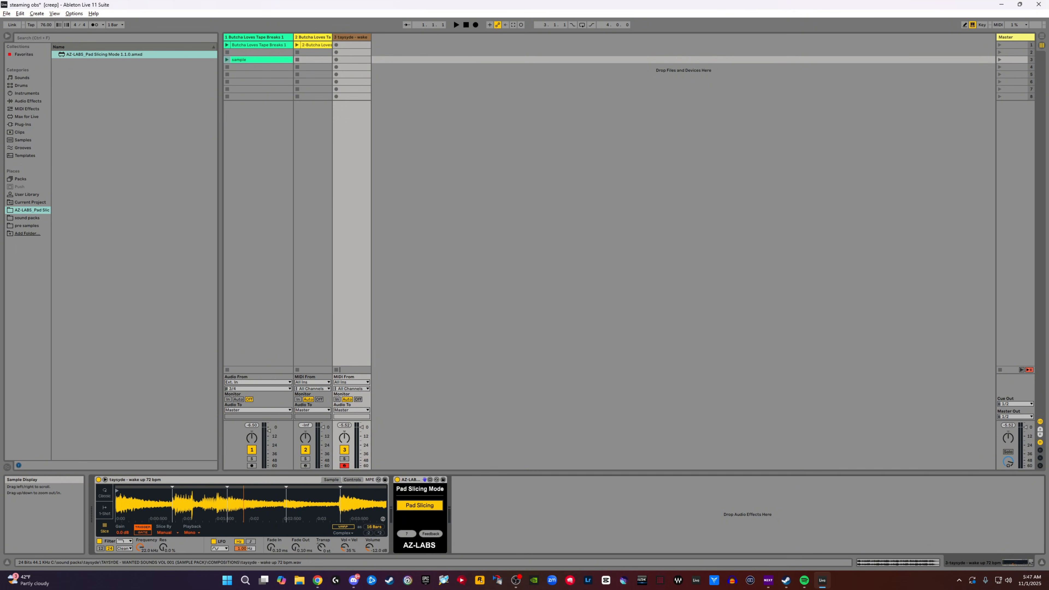
# - Place the remaining slice markers in the opening of the melodic sample on its note onsets
pyautogui.moveTo(243, 500)
pyautogui.mouseDown()
pyautogui.moveTo(243, 557)
pyautogui.moveTo(243, 510)
pyautogui.moveTo(263, 502)
pyautogui.moveTo(264, 543)
pyautogui.moveTo(263, 487)
pyautogui.mouseUp()
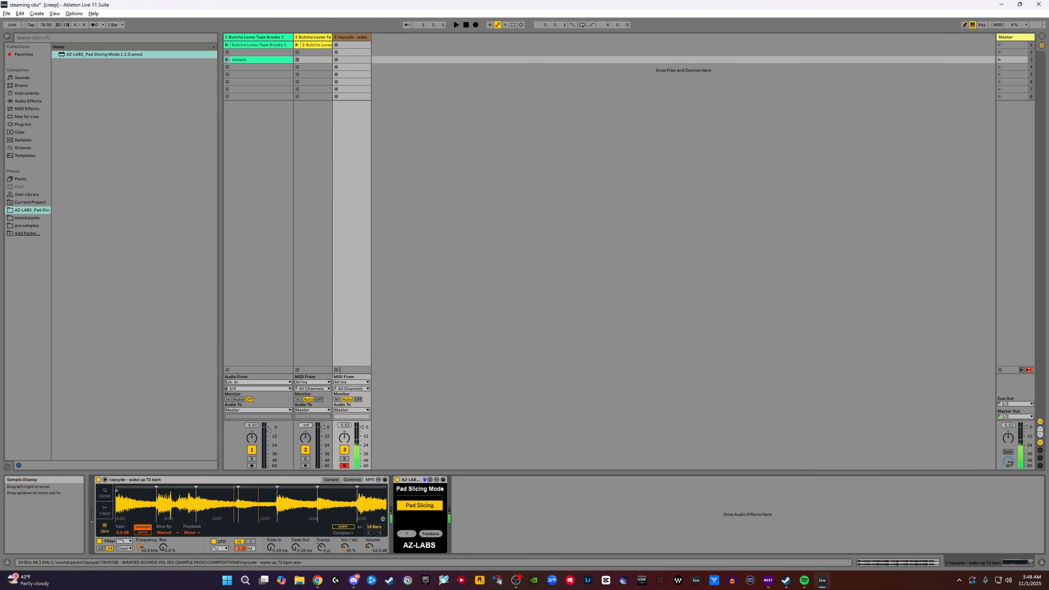
pyautogui.moveTo(252, 496)
pyautogui.mouseDown()
pyautogui.moveTo(252, 521)
pyautogui.moveTo(246, 500)
pyautogui.moveTo(227, 492)
pyautogui.moveTo(294, 500)
pyautogui.moveTo(277, 487)
pyautogui.mouseUp()
pyautogui.moveTo(351, 496); pyautogui.dragTo(350, 519)
pyautogui.moveTo(199, 497); pyautogui.dragTo(225, 467)
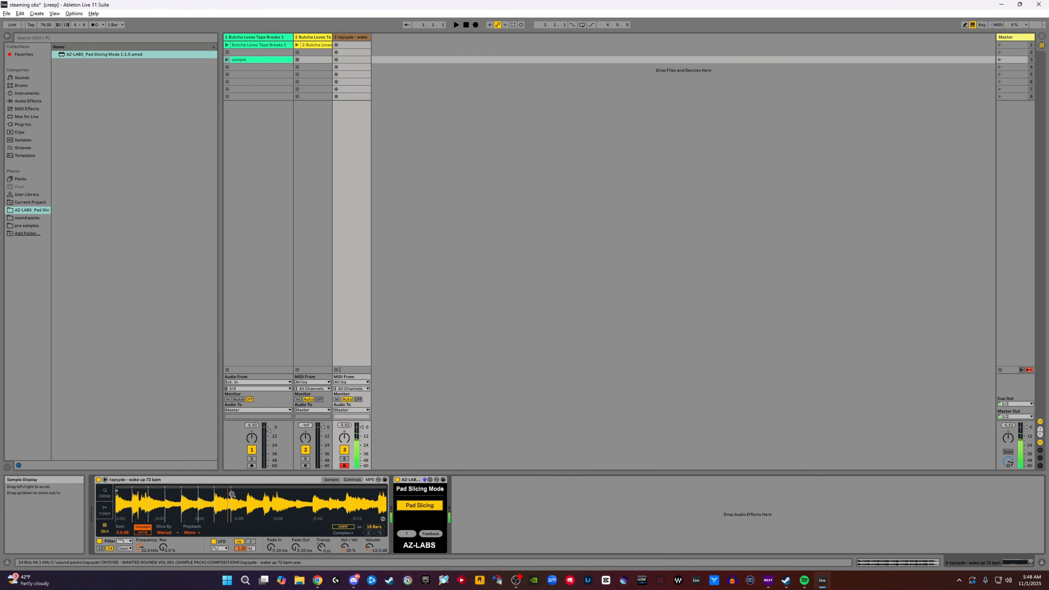
pyautogui.moveTo(223, 495); pyautogui.dragTo(193, 523)
pyautogui.moveTo(234, 495); pyautogui.dragTo(230, 454)
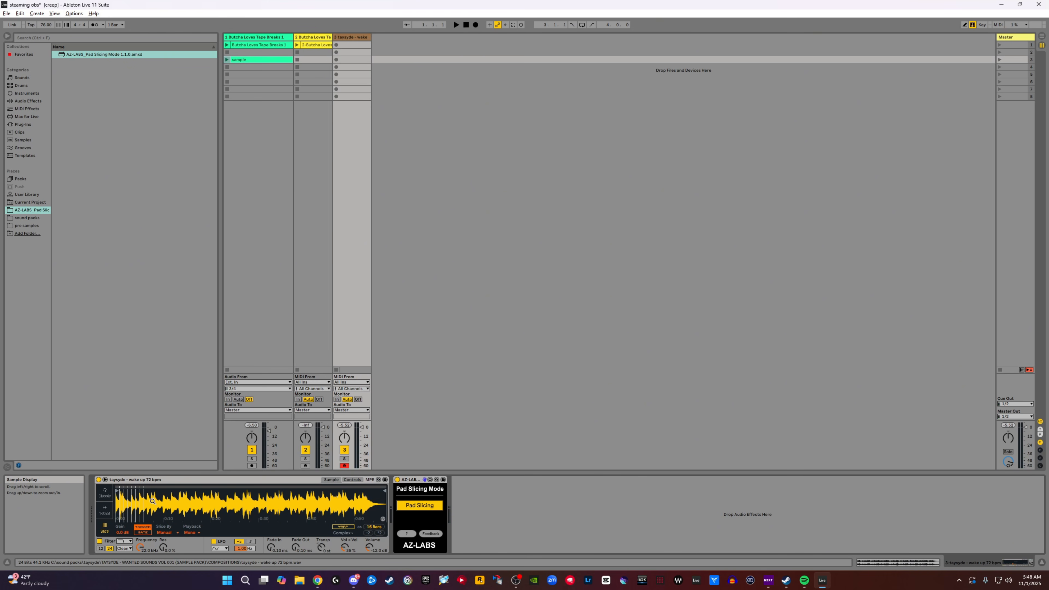
# - Shorten the melodic sample's playback region by moving its end marker back to just after the last chopped slice
pyautogui.moveTo(152, 501); pyautogui.dragTo(153, 542)
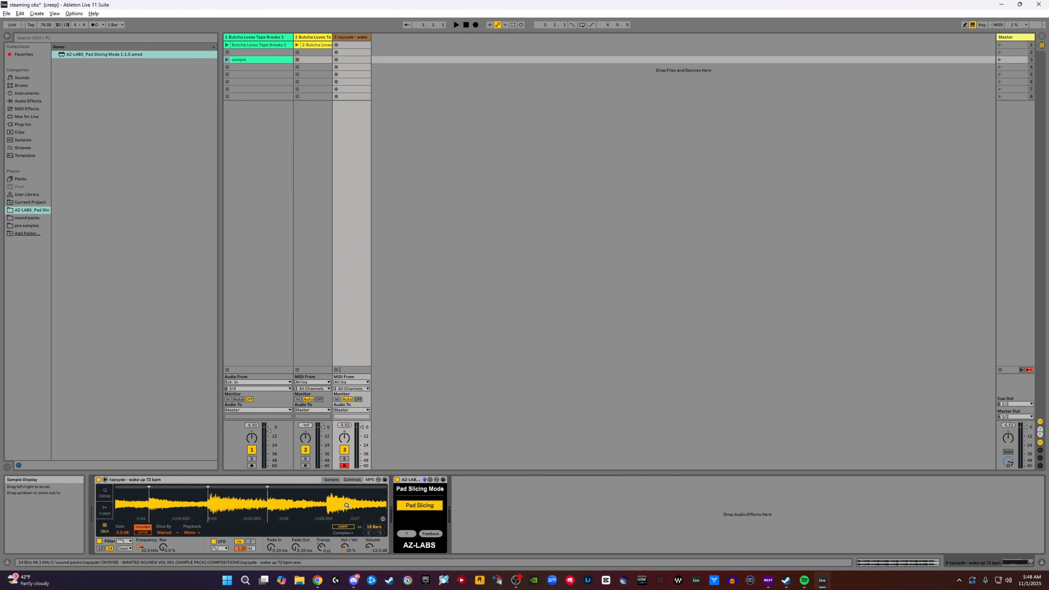
pyautogui.moveTo(346, 504); pyautogui.dragTo(190, 504)
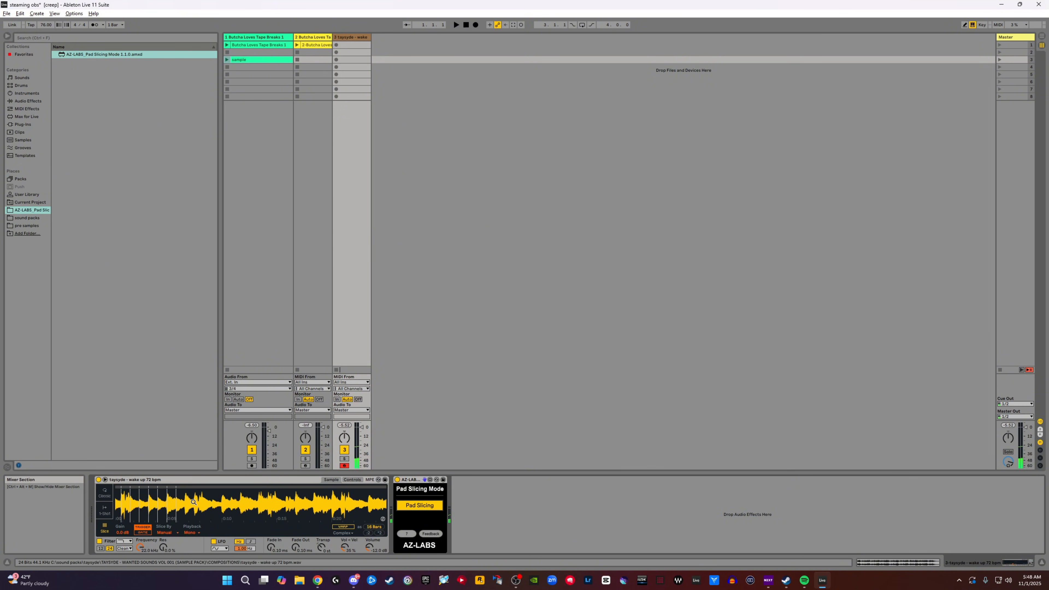
pyautogui.moveTo(181, 510); pyautogui.dragTo(181, 486)
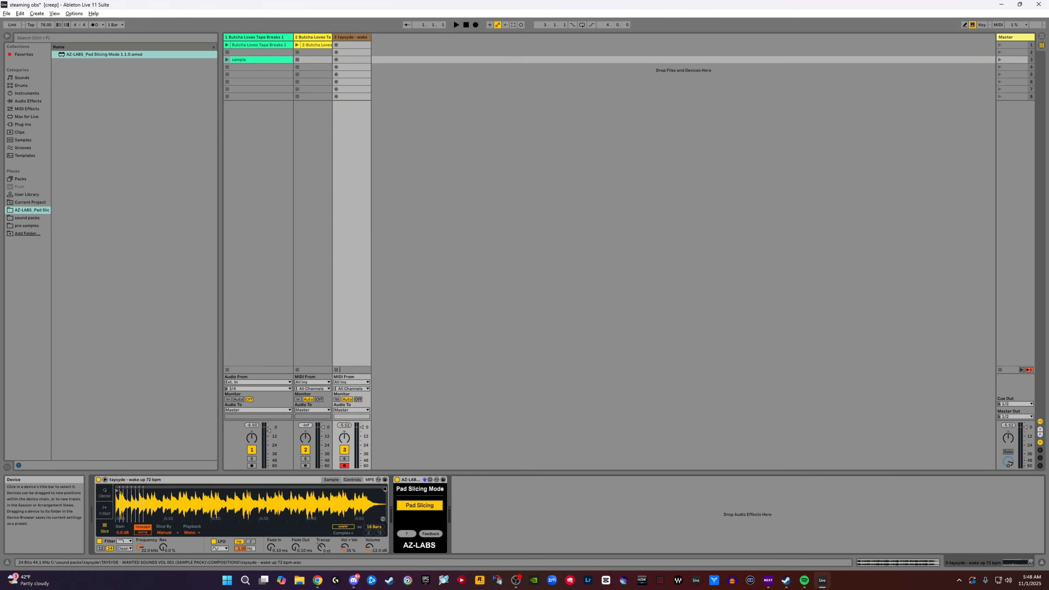
pyautogui.click(385, 491)
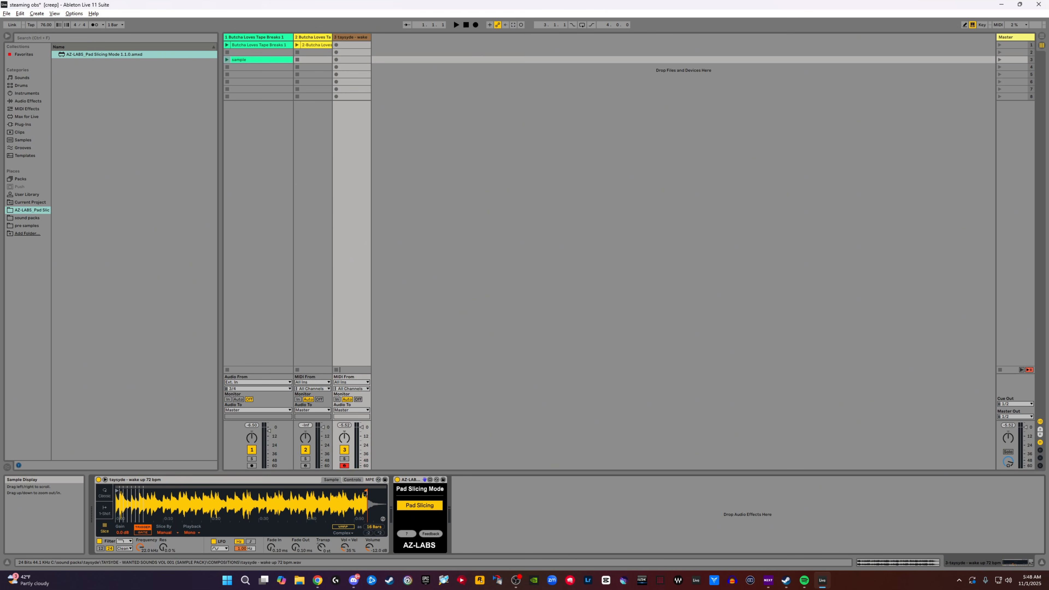
pyautogui.moveTo(372, 502)
pyautogui.mouseDown()
pyautogui.moveTo(148, 502)
pyautogui.moveTo(295, 499)
pyautogui.moveTo(275, 488)
pyautogui.moveTo(327, 498)
pyautogui.mouseUp()
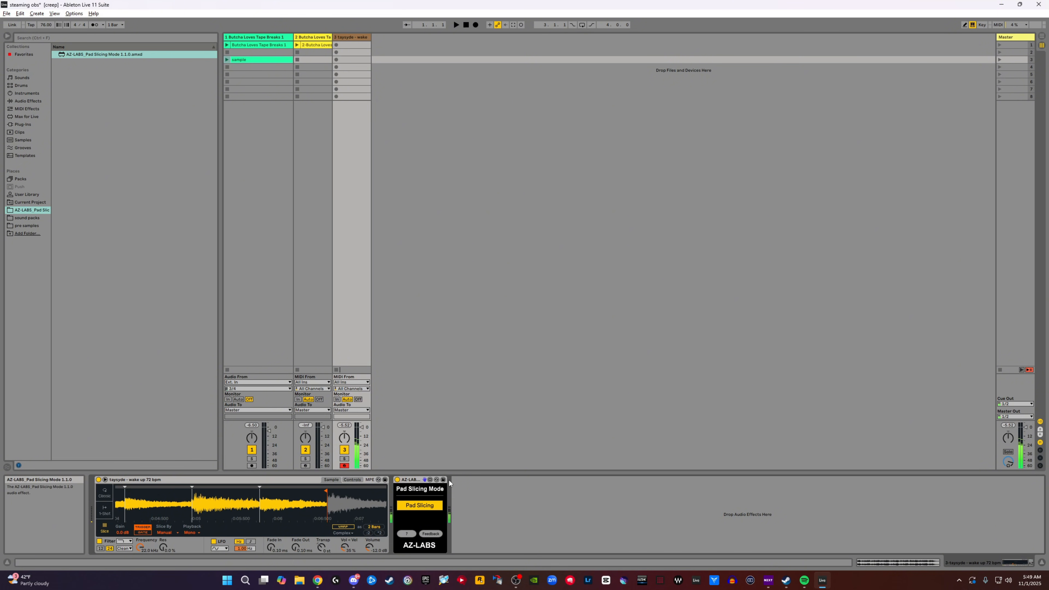
pyautogui.moveTo(282, 505)
pyautogui.mouseDown()
pyautogui.moveTo(282, 479)
pyautogui.moveTo(282, 488)
pyautogui.mouseUp()
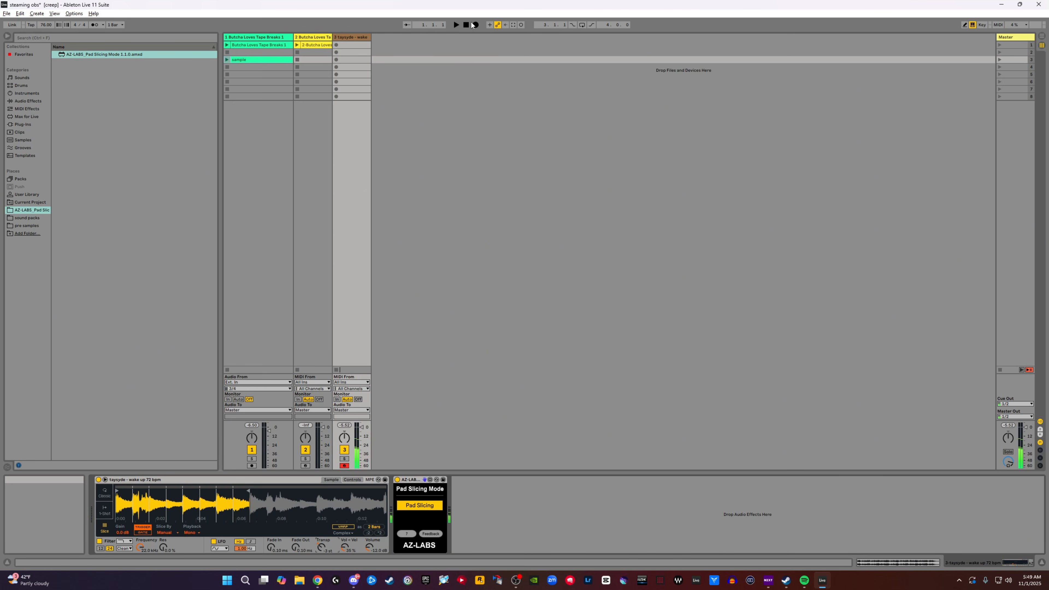
# - Move the drum clip to the fourth slot of its track, launch it and lower the track volume to -1.0 dB
pyautogui.moveTo(305, 45); pyautogui.dragTo(306, 68)
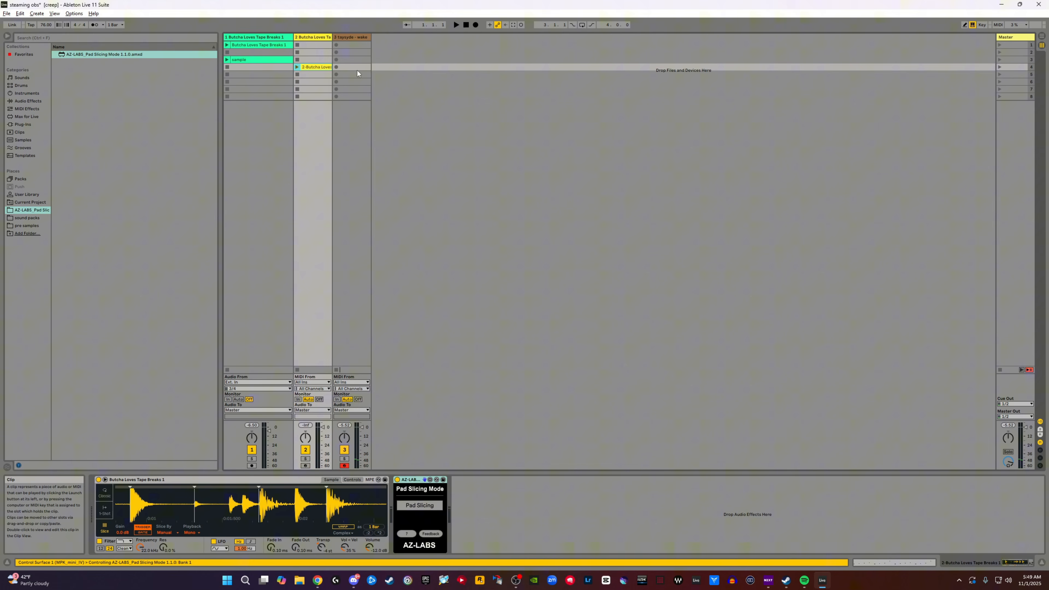
pyautogui.click(297, 68)
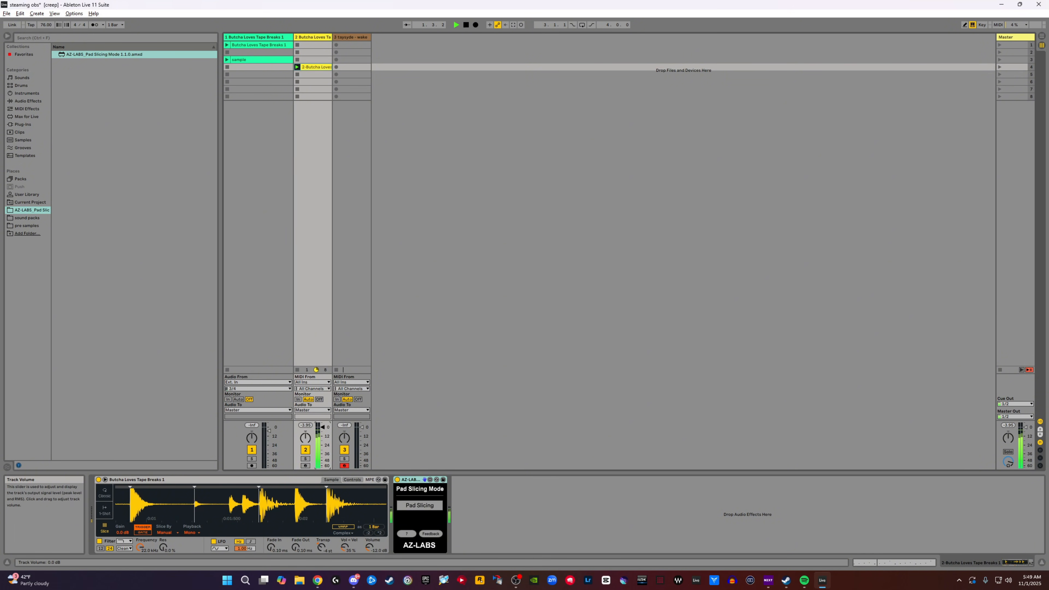
pyautogui.moveTo(322, 427); pyautogui.dragTo(351, 354)
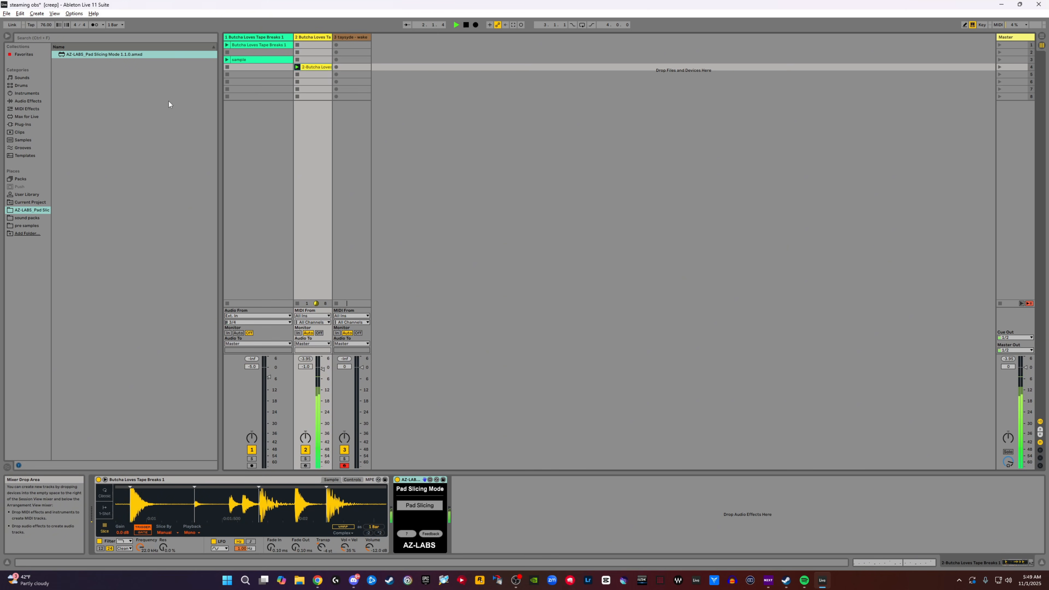
# - Set the tempo to 74 BPM and rehearse the melodic slices over the drum loop
pyautogui.moveTo(46, 25); pyautogui.dragTo(45, 27)
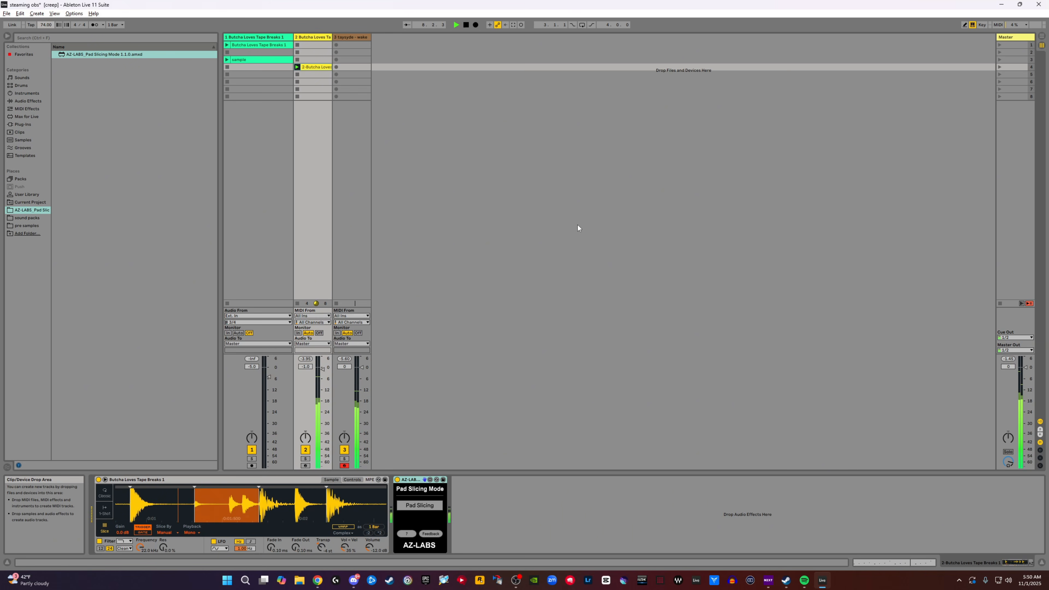
pyautogui.click(348, 38)
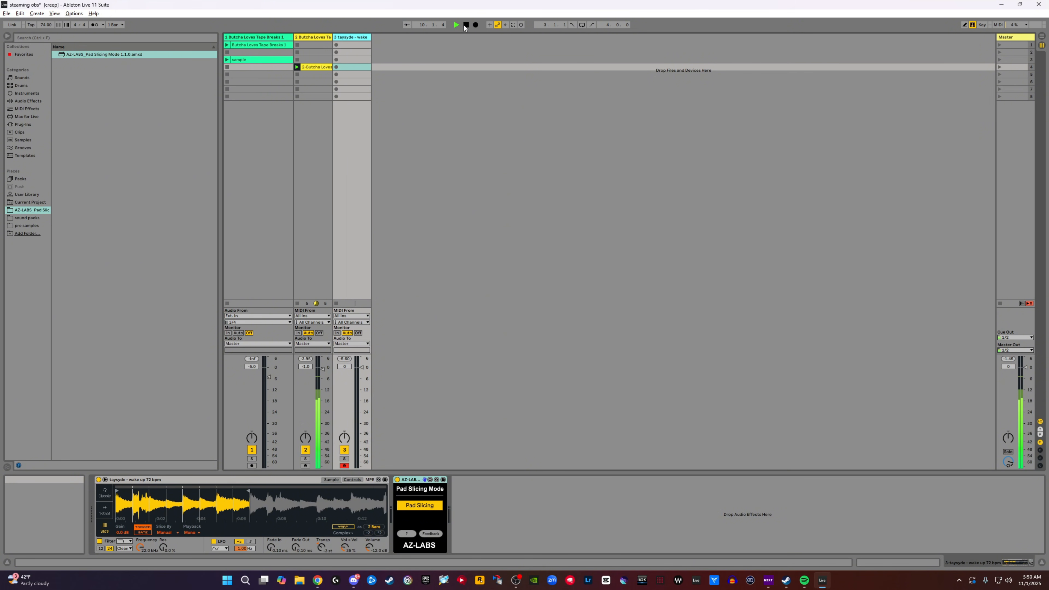
pyautogui.press('space')
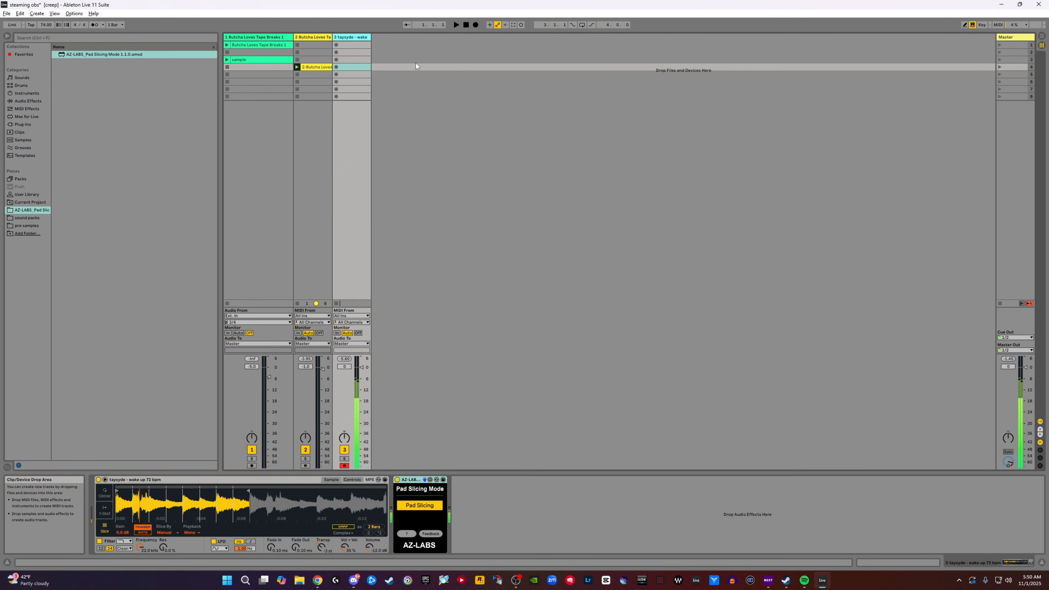
pyautogui.click(454, 26)
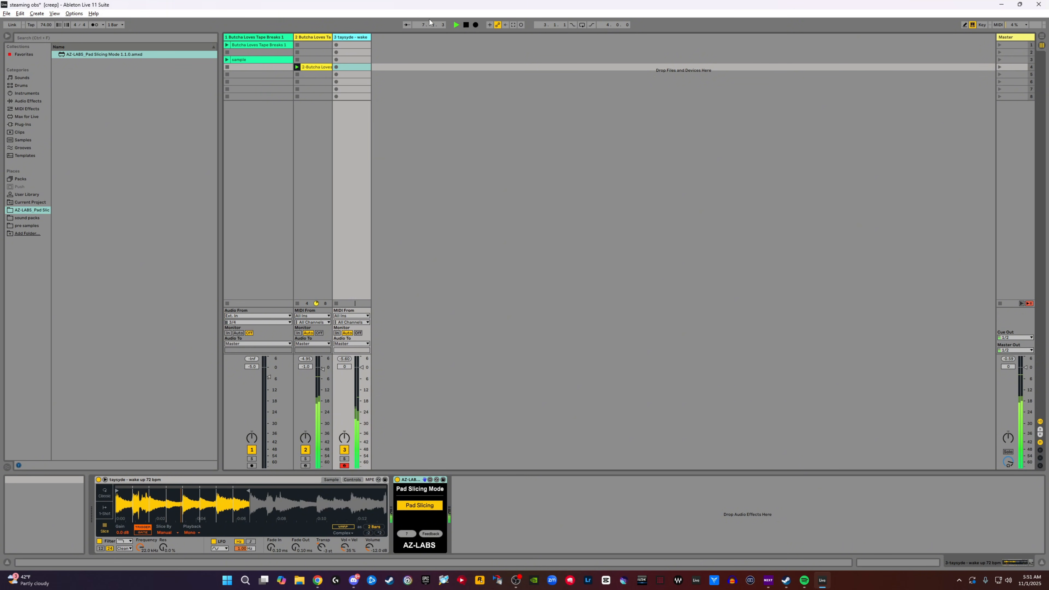
pyautogui.click(465, 24)
# - Lower the transposition of the melodic sample in Simpler and audition the slices against the drum loop
pyautogui.moveTo(322, 546); pyautogui.dragTo(322, 551)
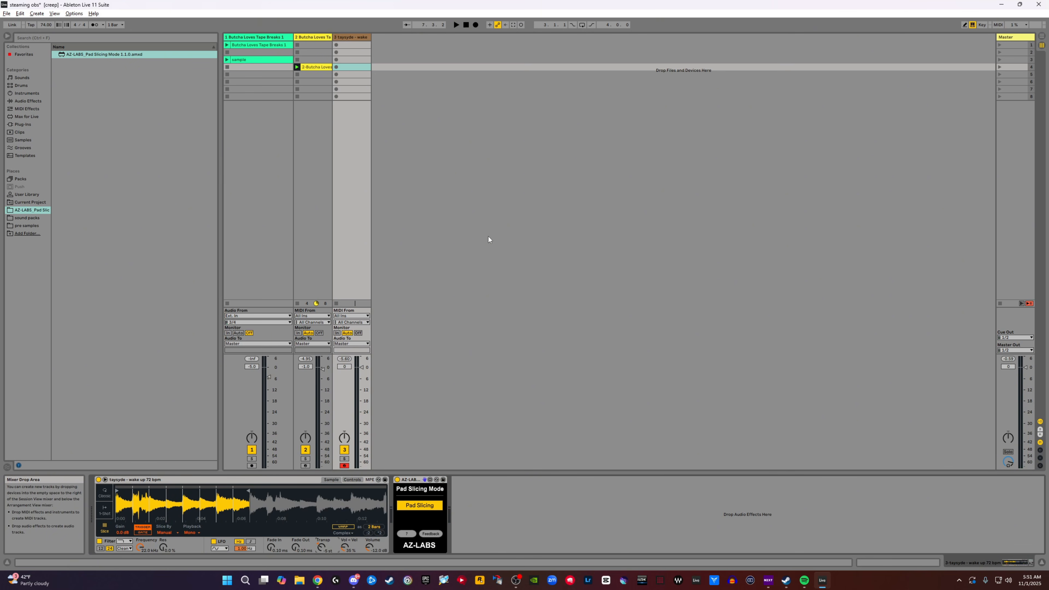
pyautogui.click(456, 24)
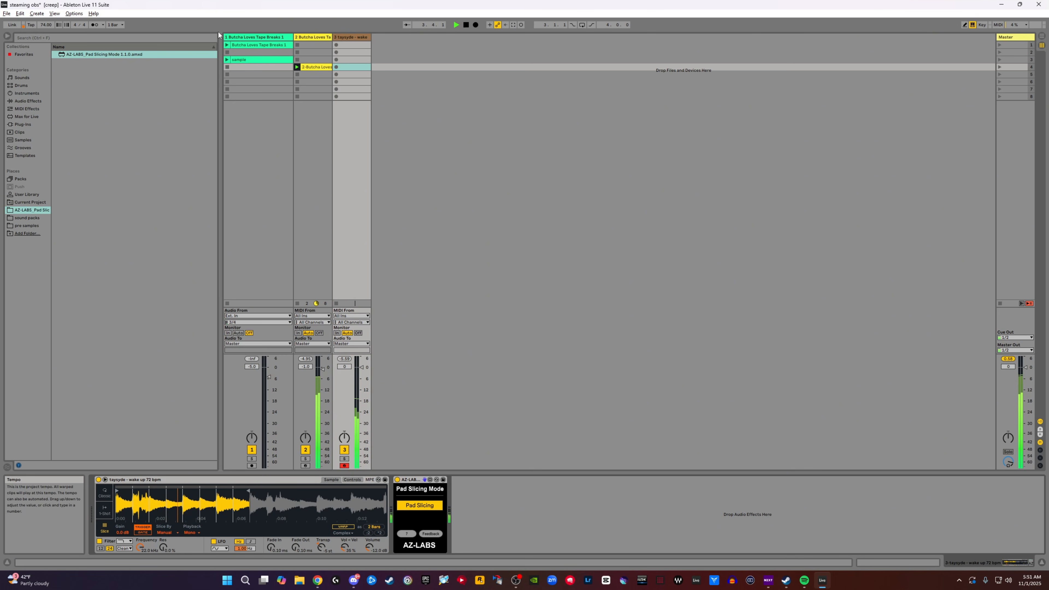
pyautogui.press('space')
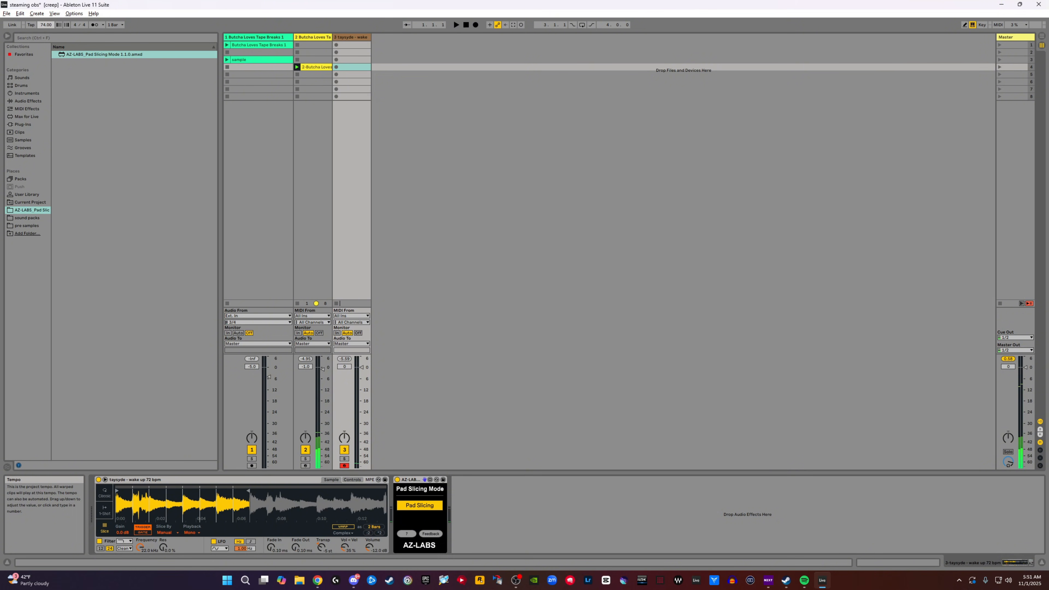
# - Raise the project tempo and rehearse the melodic slices over the drum loop at the new speed
pyautogui.scroll(2, 47, 27)
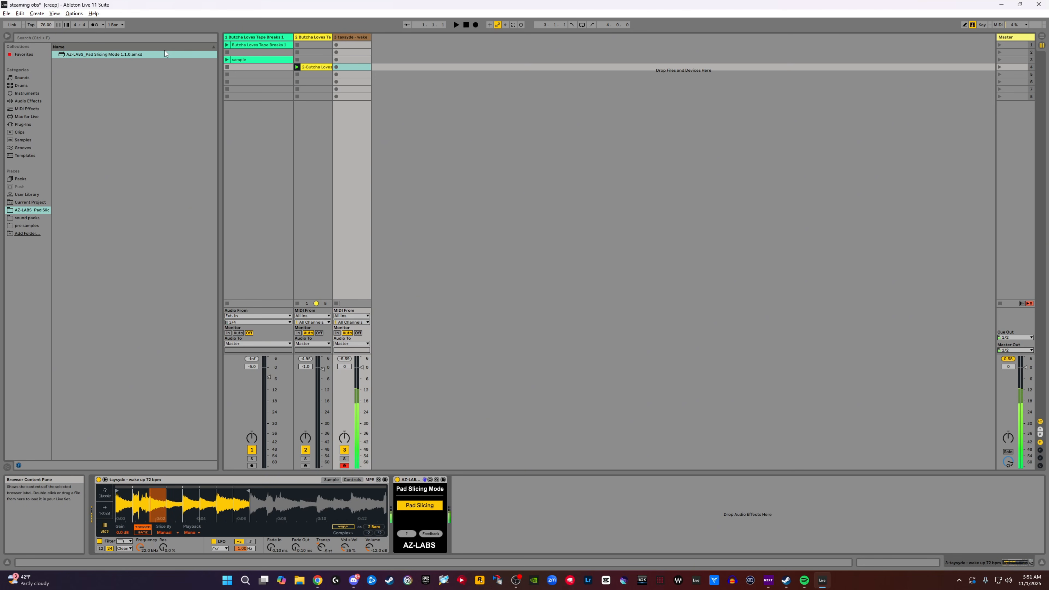
pyautogui.click(456, 25)
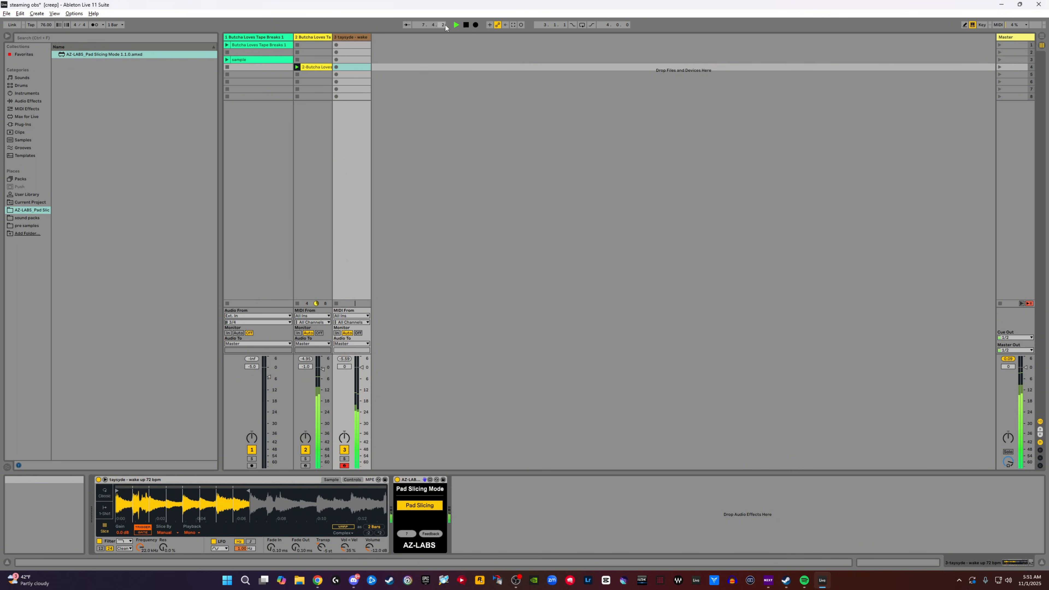
pyautogui.click(465, 25)
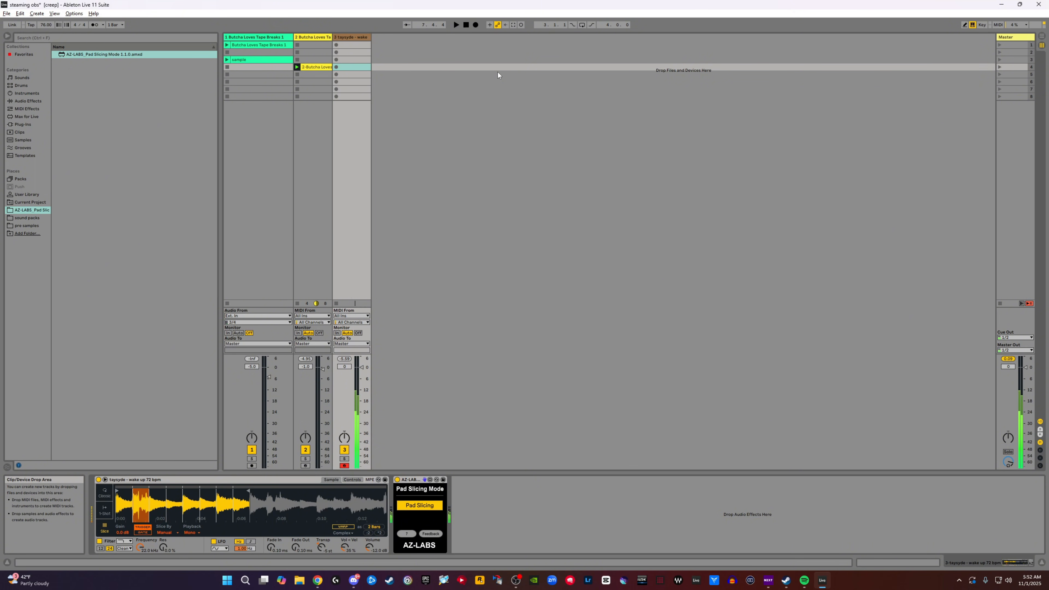
pyautogui.click(466, 26)
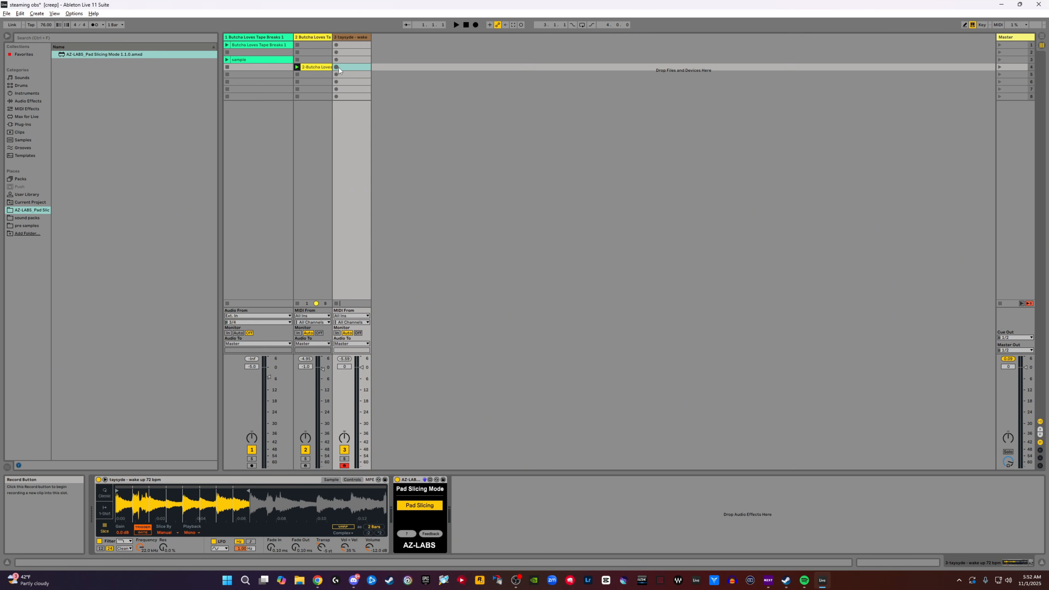
# - Check the recording count-in length in the metronome settings
pyautogui.click(121, 24)
pyautogui.click(122, 25)
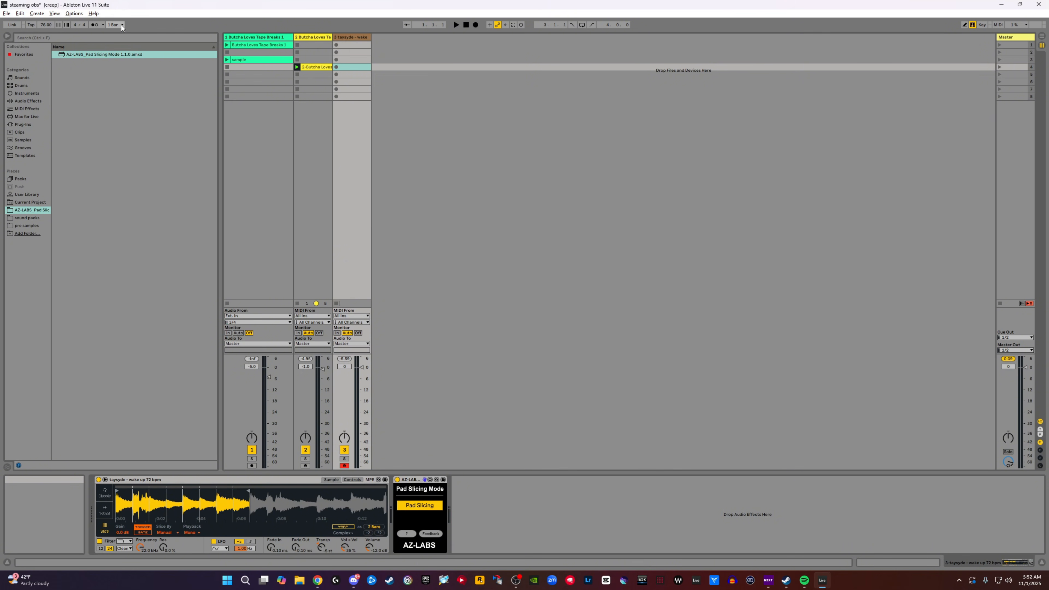
pyautogui.click(103, 25)
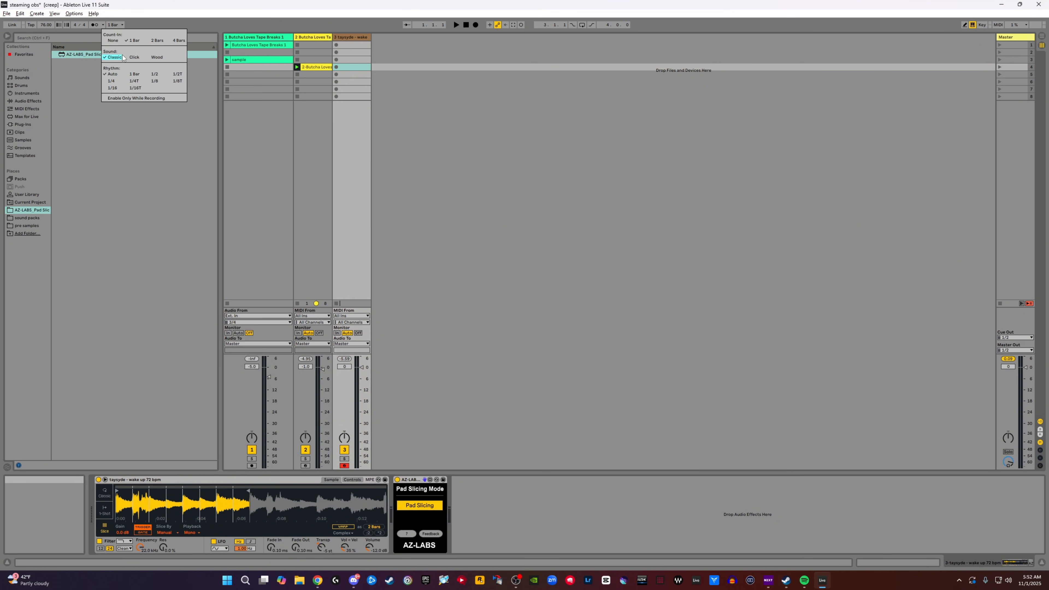
pyautogui.click(451, 95)
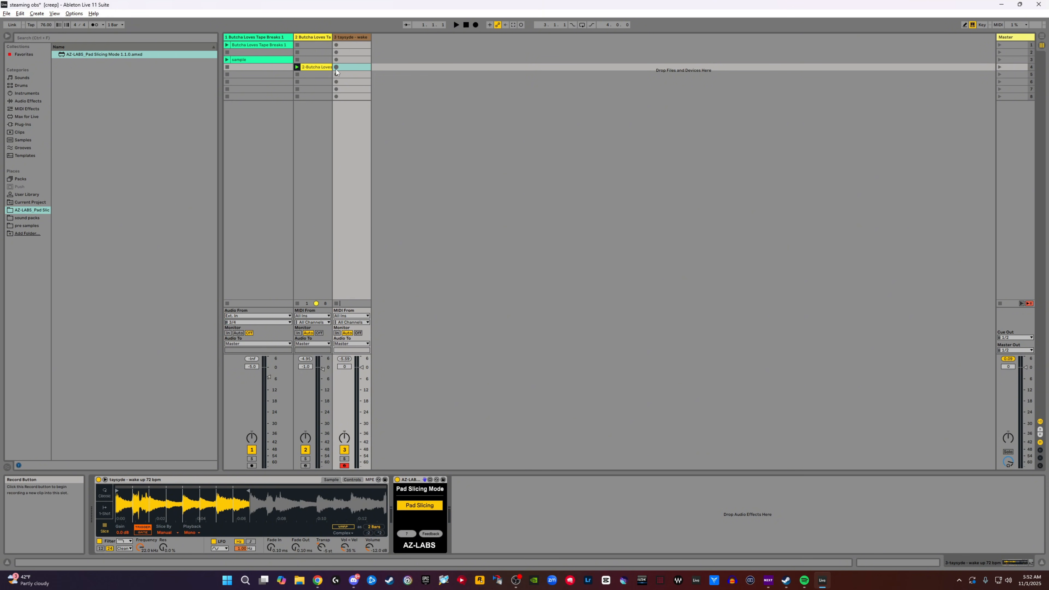
pyautogui.click(102, 26)
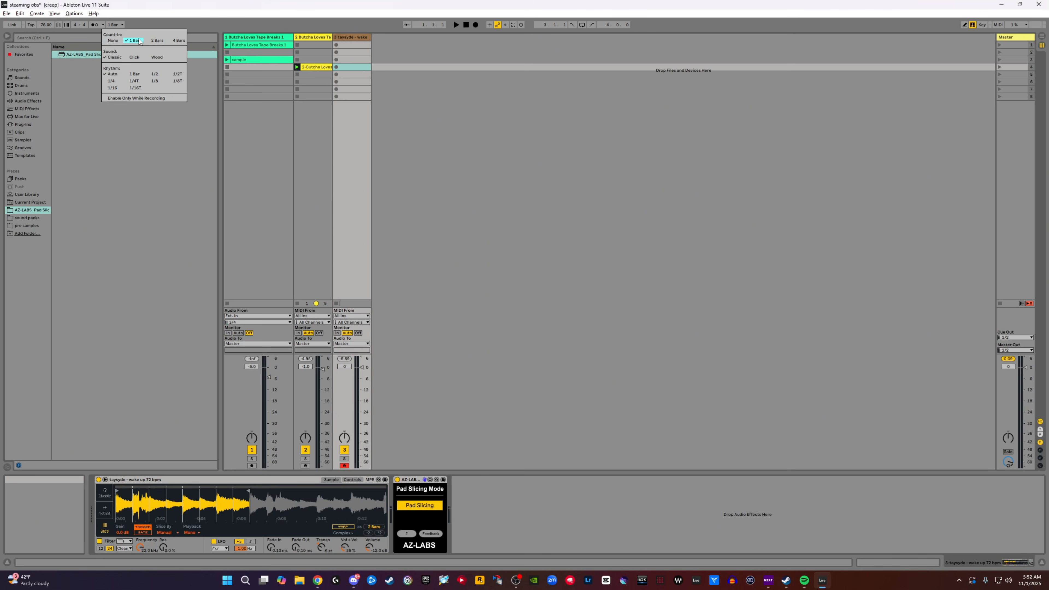
pyautogui.click(388, 107)
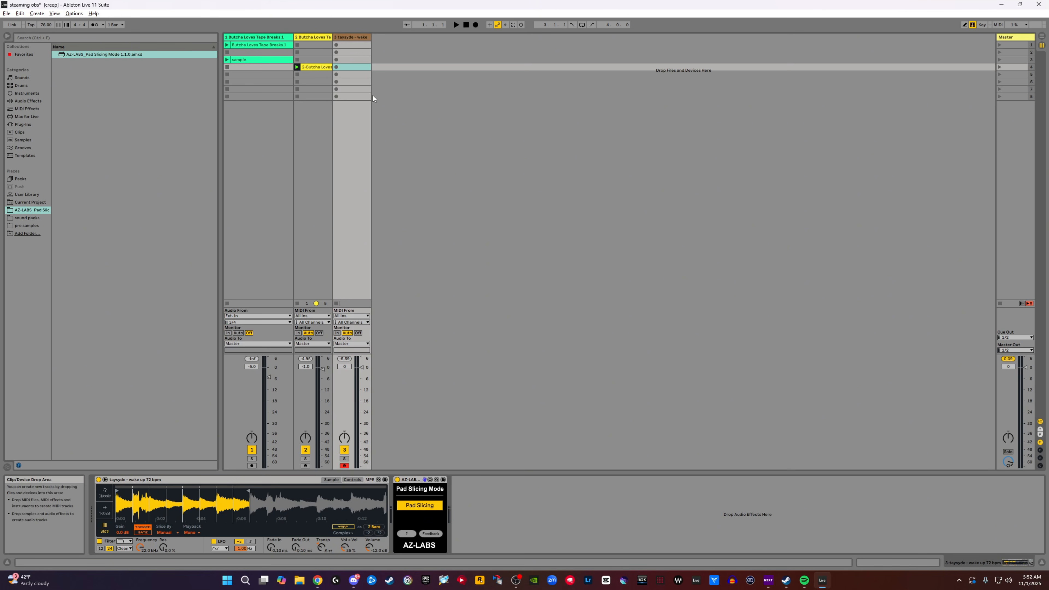
# - Record the melodic slice pattern over the drum loop into the fourth slot of the third track
pyautogui.click(336, 67)
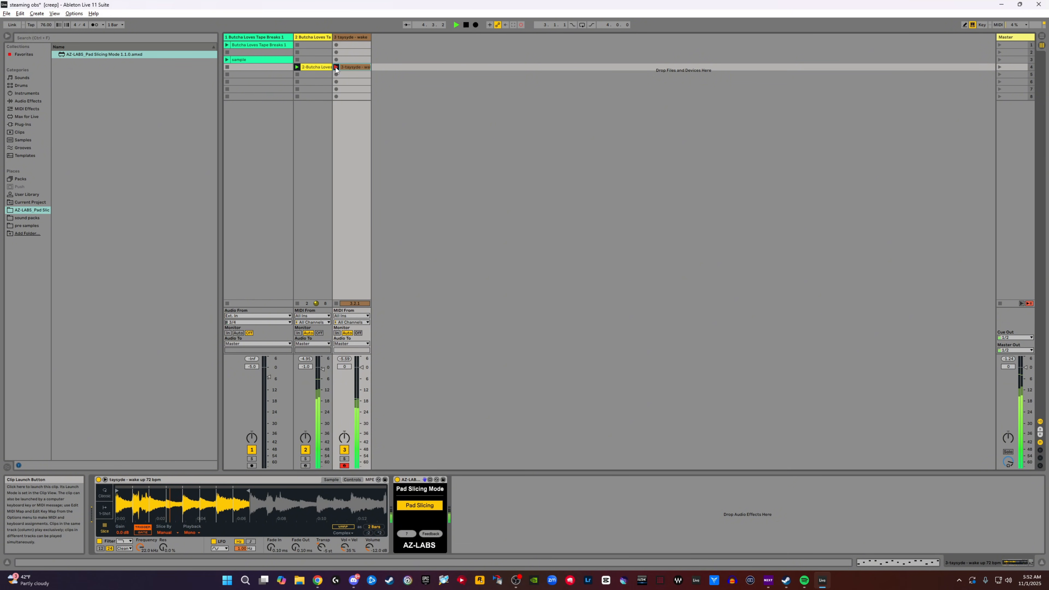
pyautogui.click(336, 67)
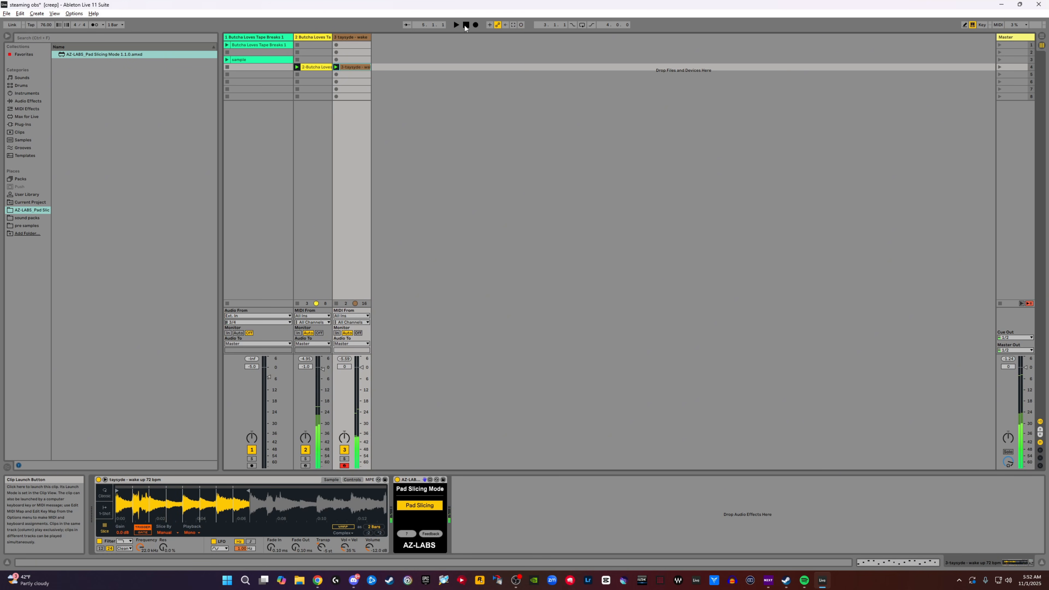
# - Examine the recorded melodic clip's notes in an enlarged clip editor, play it with the drums and select the drum clip
pyautogui.doubleClick(351, 67)
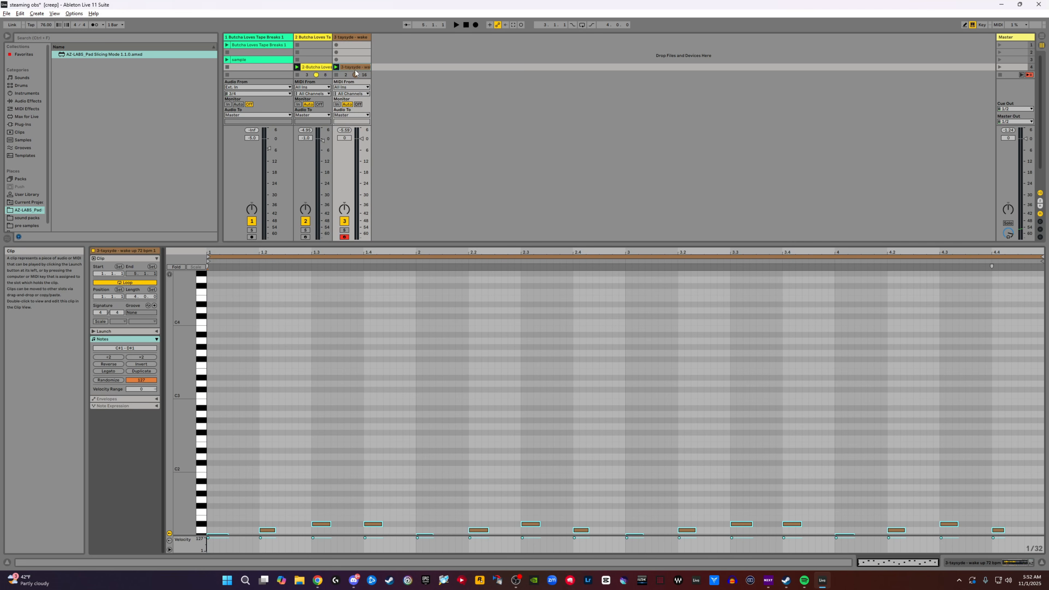
pyautogui.moveTo(343, 244); pyautogui.dragTo(339, 162)
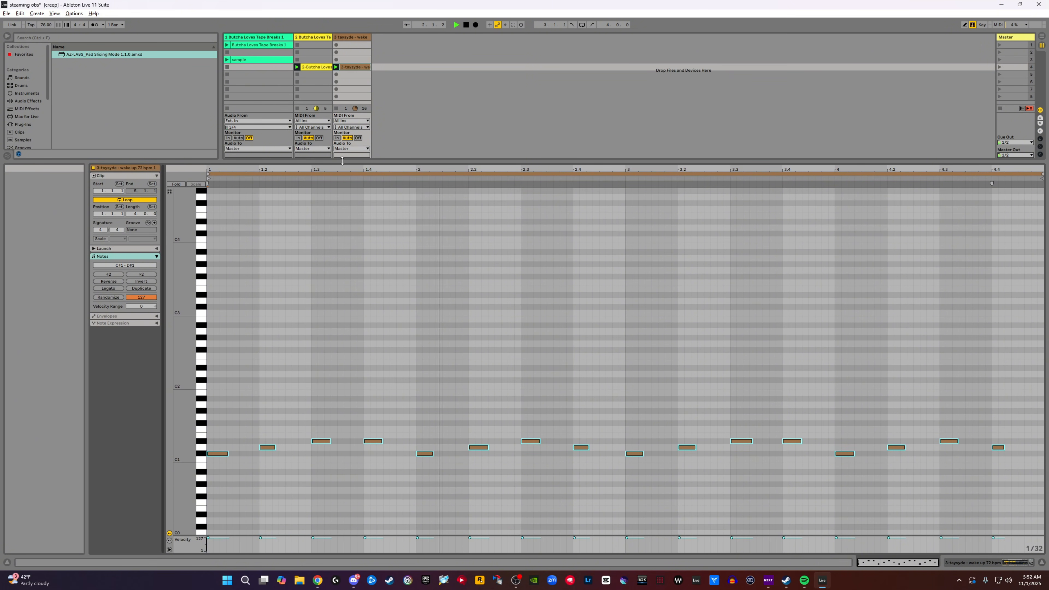
pyautogui.moveTo(342, 161); pyautogui.dragTo(343, 286)
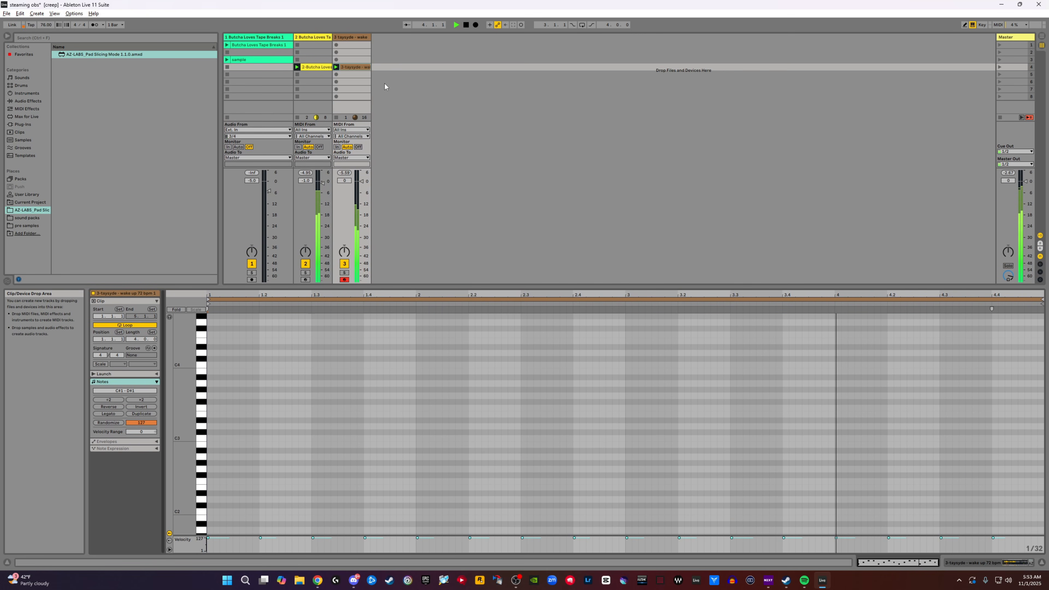
pyautogui.doubleClick(467, 26)
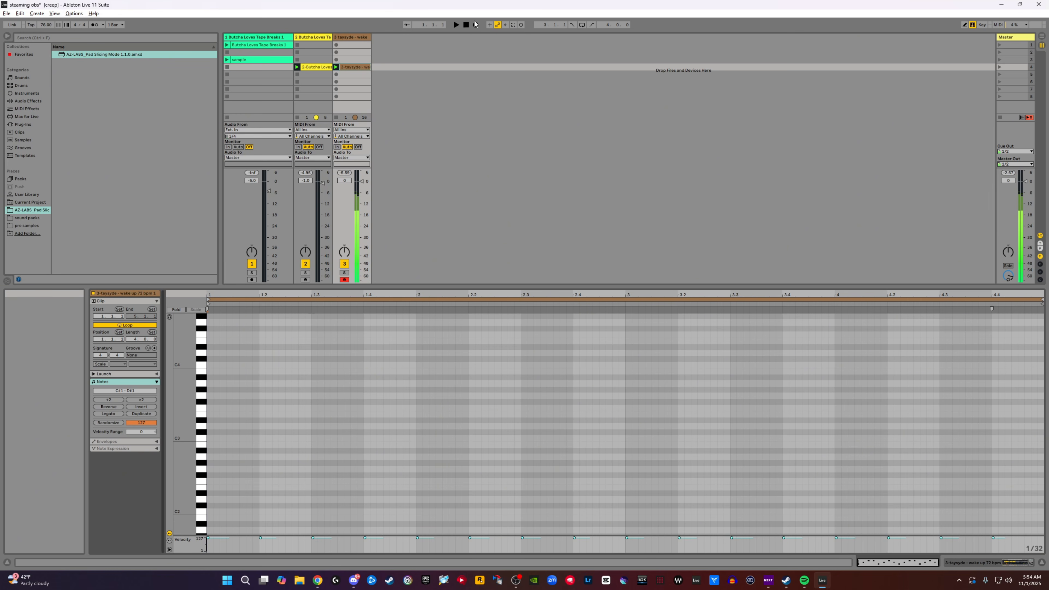
pyautogui.click(313, 67)
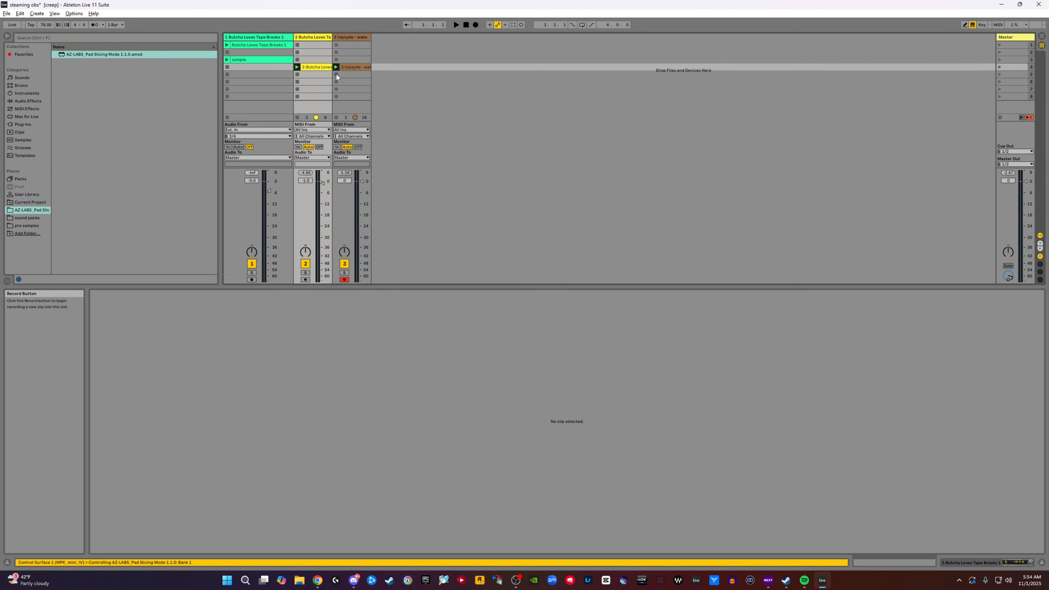
# - Record a second melodic slice pattern into the fifth slot of the third track and recolour that clip light blue
pyautogui.click(336, 74)
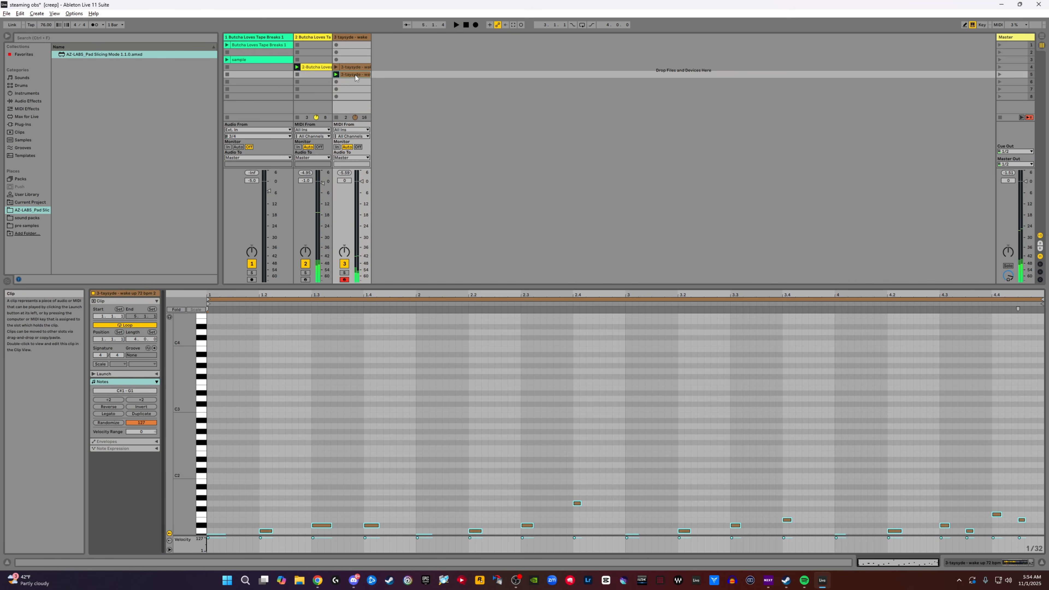
pyautogui.moveTo(414, 285)
pyautogui.mouseDown()
pyautogui.moveTo(413, 229)
pyautogui.moveTo(413, 280)
pyautogui.mouseUp()
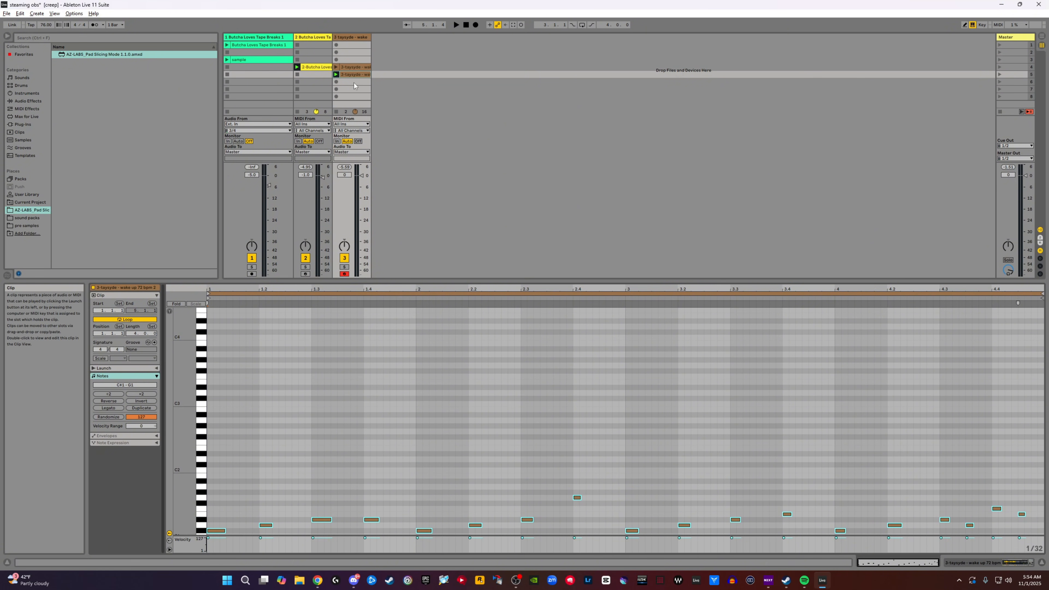
pyautogui.click(351, 69)
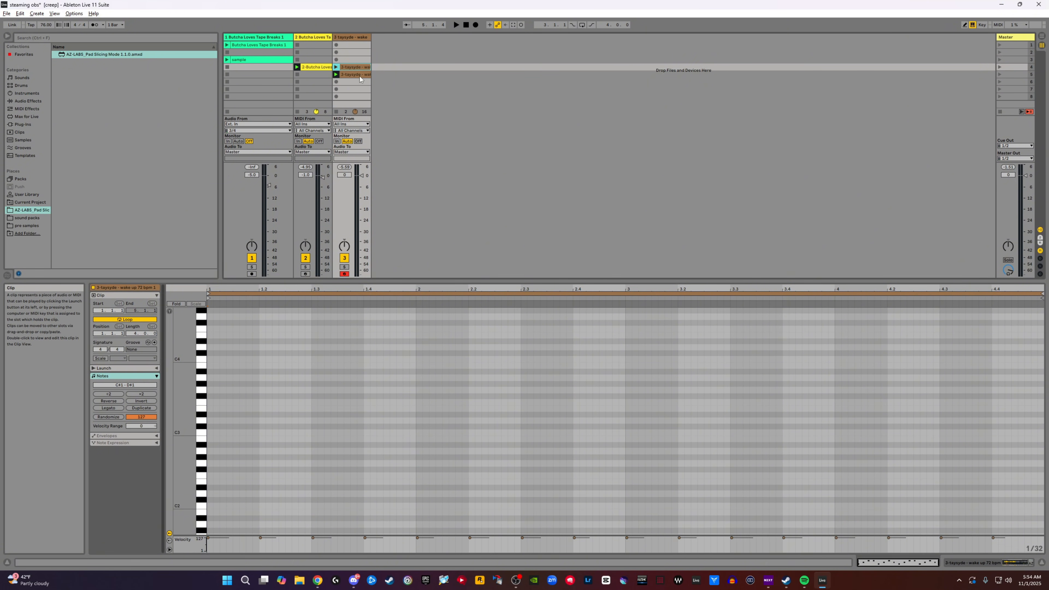
pyautogui.click(358, 75)
pyautogui.rightClick(355, 78)
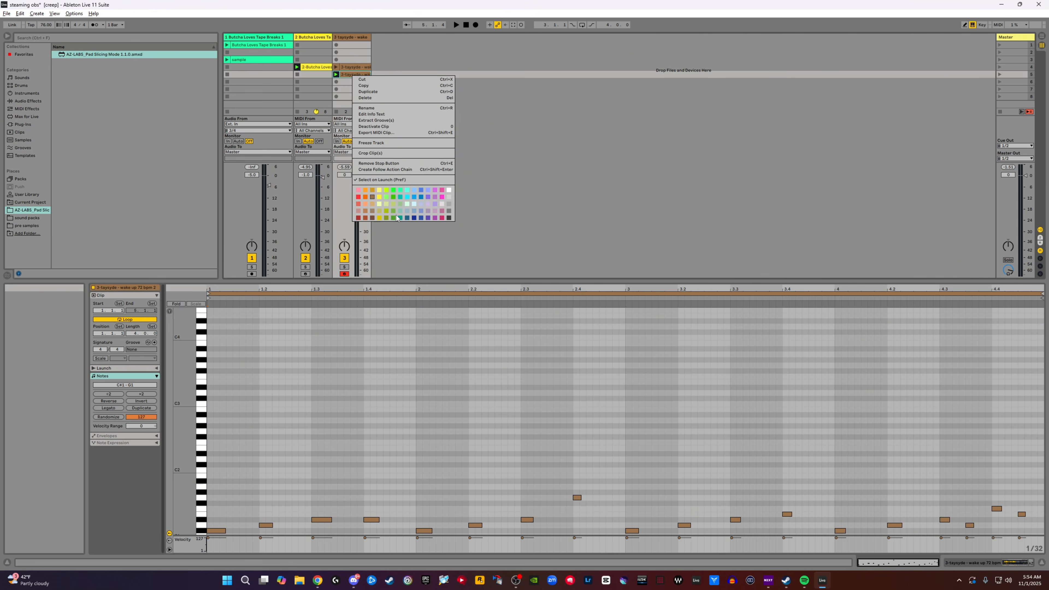
pyautogui.click(414, 203)
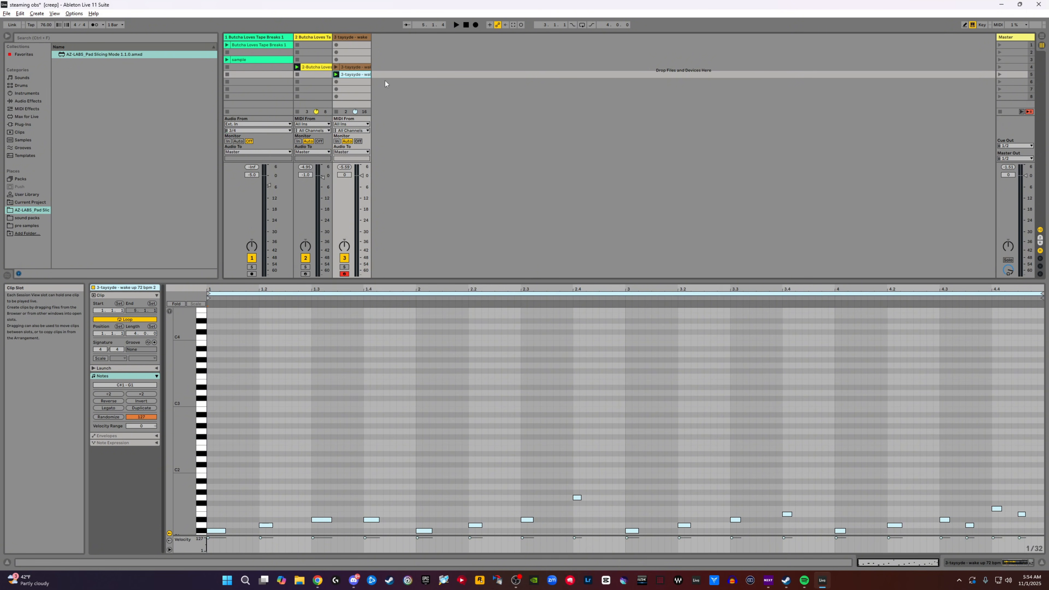
# - Play the light blue melodic clip and the fourth-slot melodic clip over the drums to compare the two patterns
pyautogui.press('space')
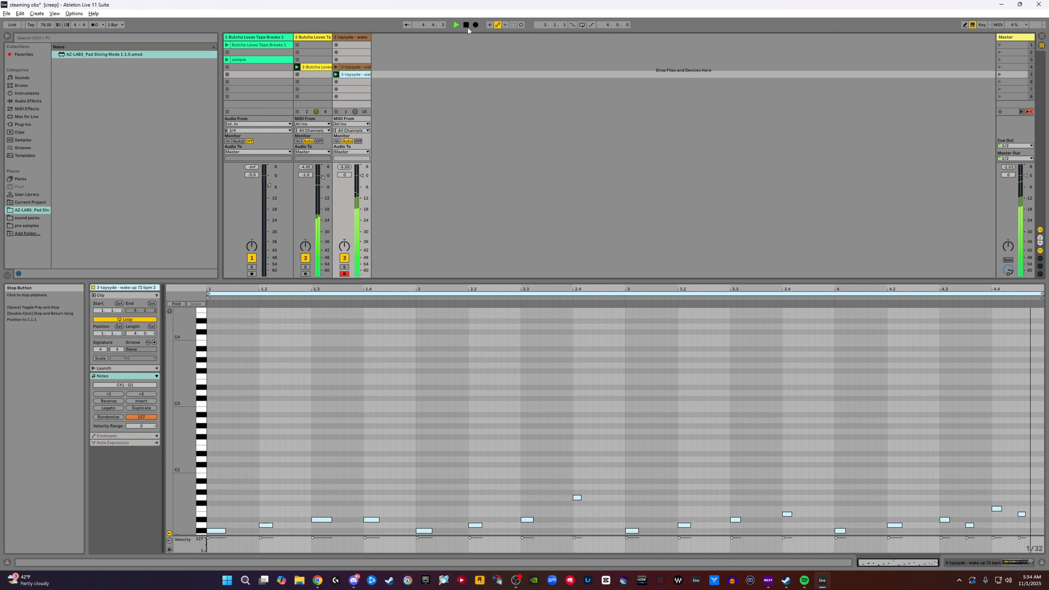
pyautogui.press('space')
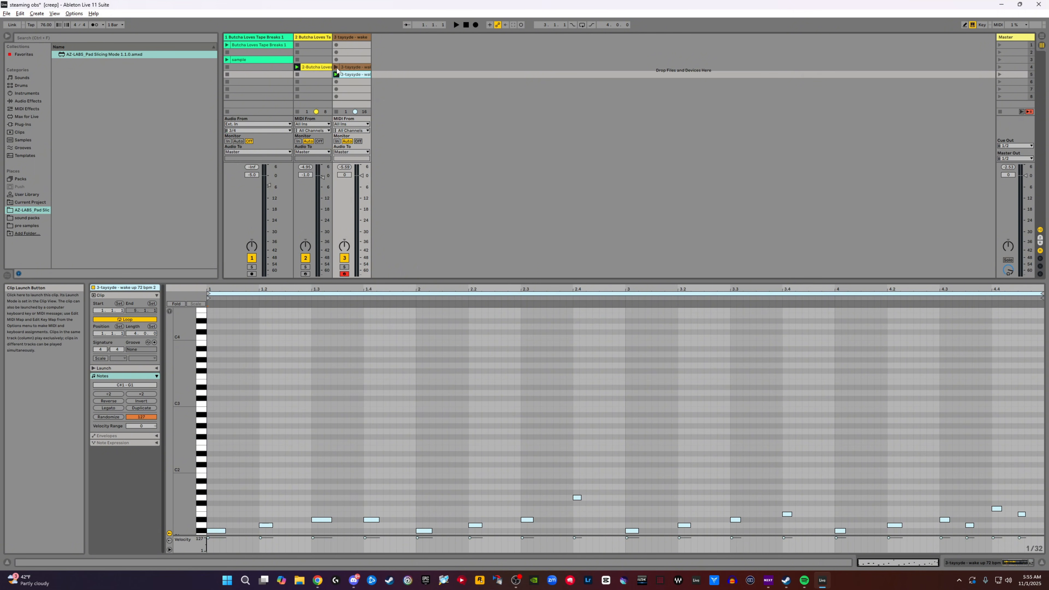
pyautogui.click(358, 67)
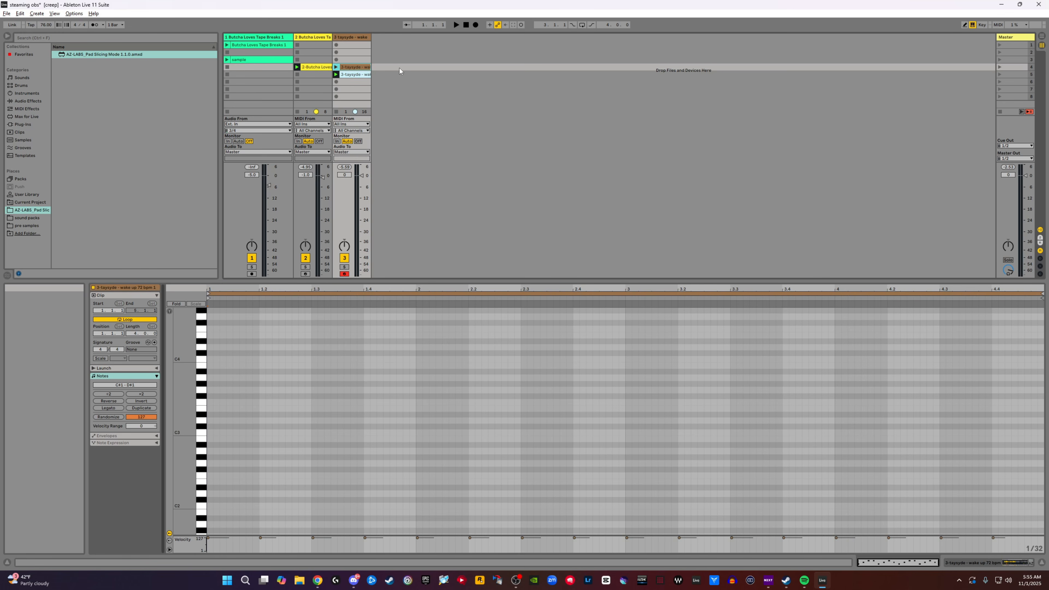
pyautogui.click(456, 24)
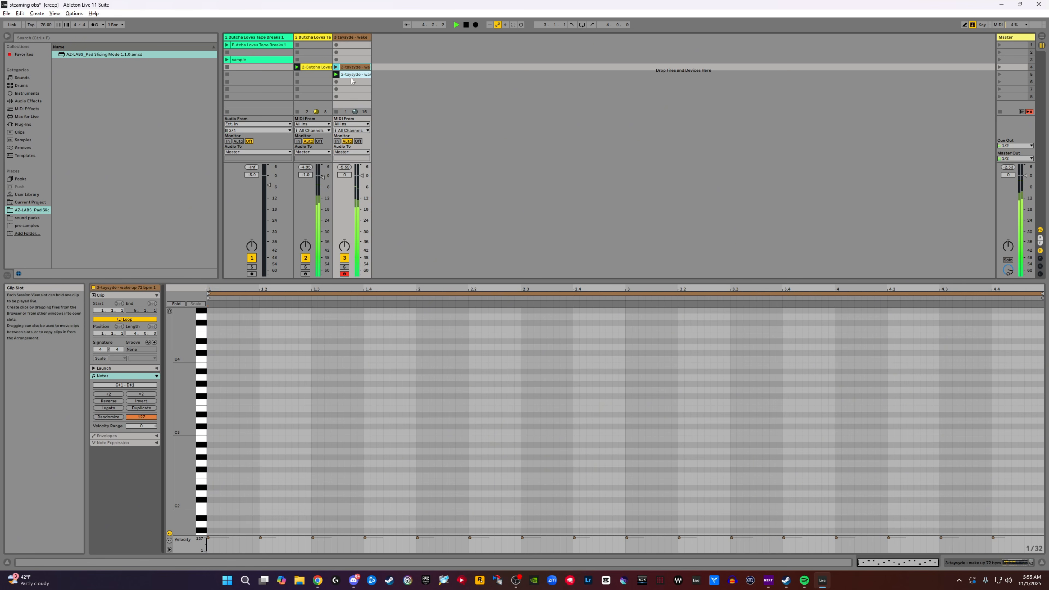
pyautogui.click(336, 68)
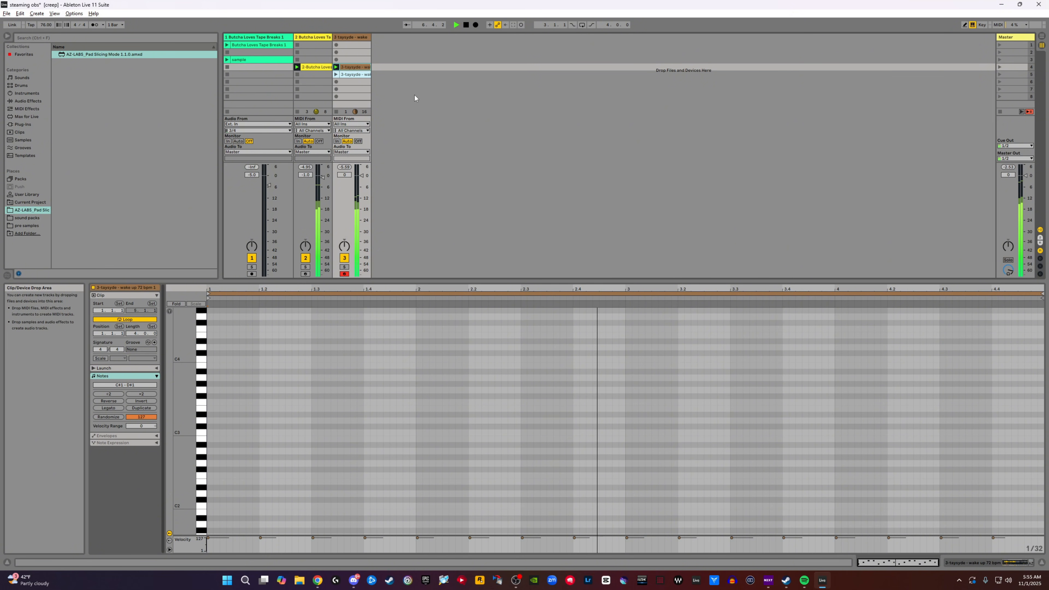
pyautogui.doubleClick(466, 25)
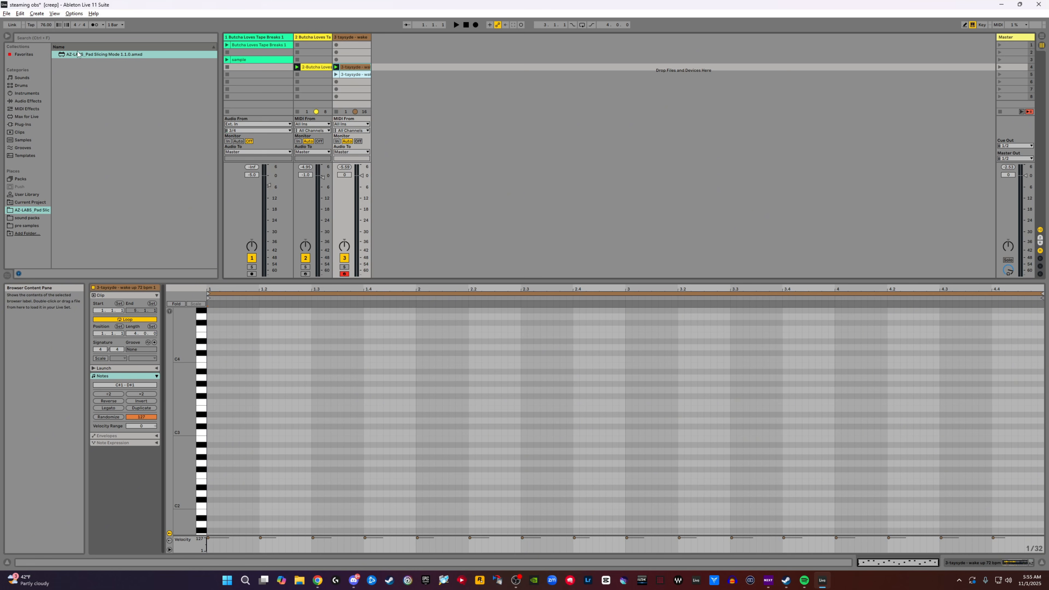
# - Add an EQ Eight from the EQ & Filters audio effects to the second track, the sliced drum break
pyautogui.click(308, 235)
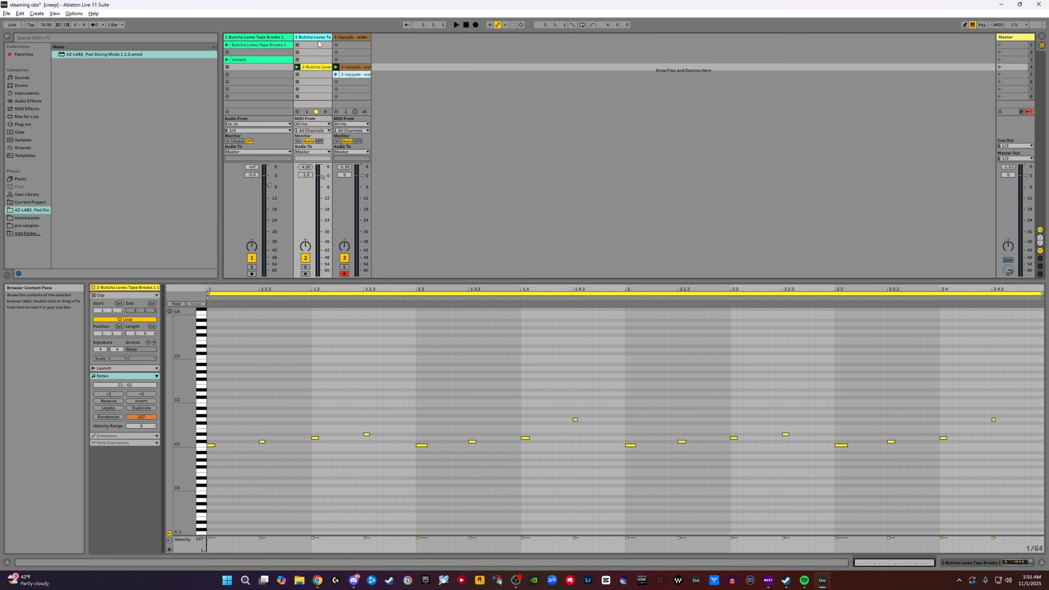
pyautogui.click(25, 102)
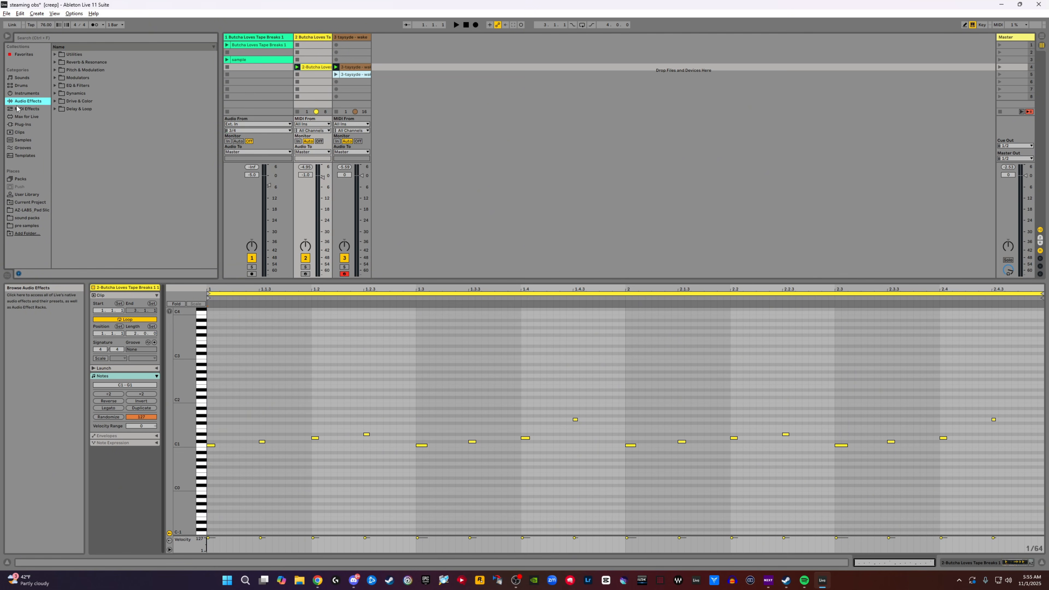
pyautogui.click(65, 86)
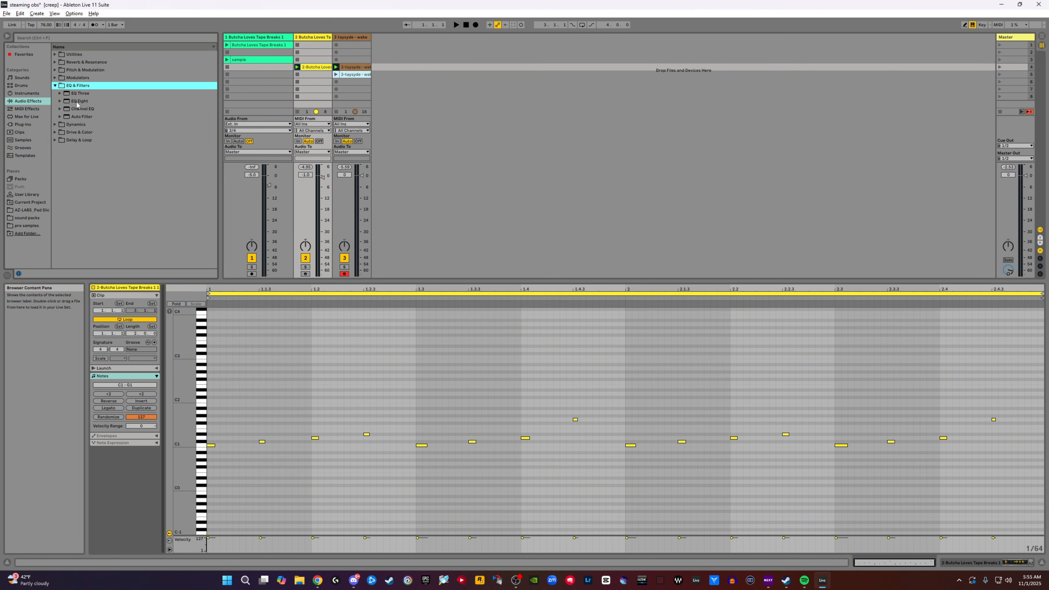
pyautogui.moveTo(77, 102); pyautogui.dragTo(320, 42)
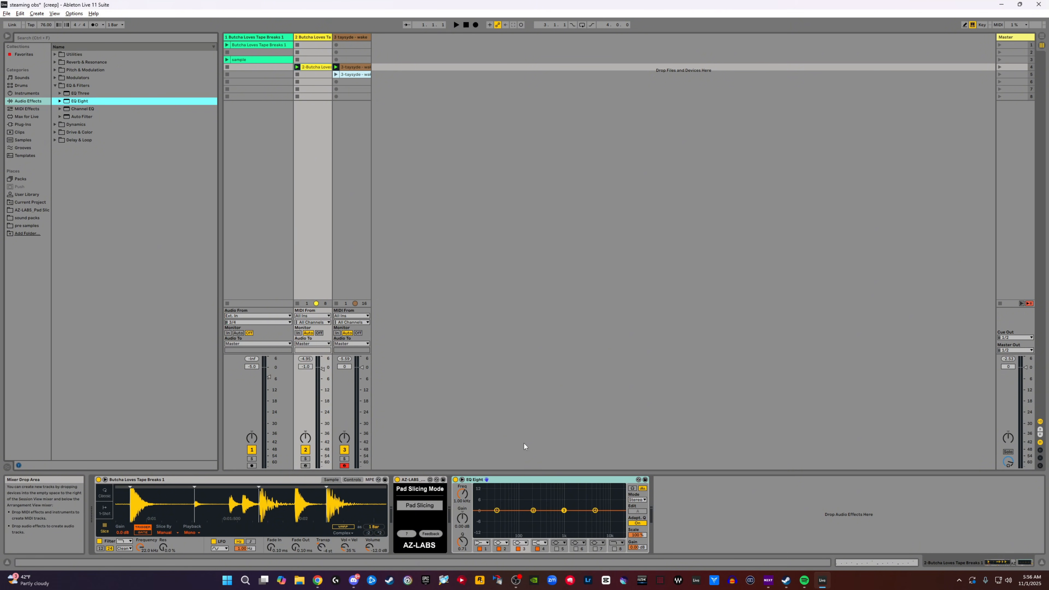
# - While the beat plays, boost the first EQ Eight band on the drums by about 4 dB at about 75 Hz
pyautogui.press('space')
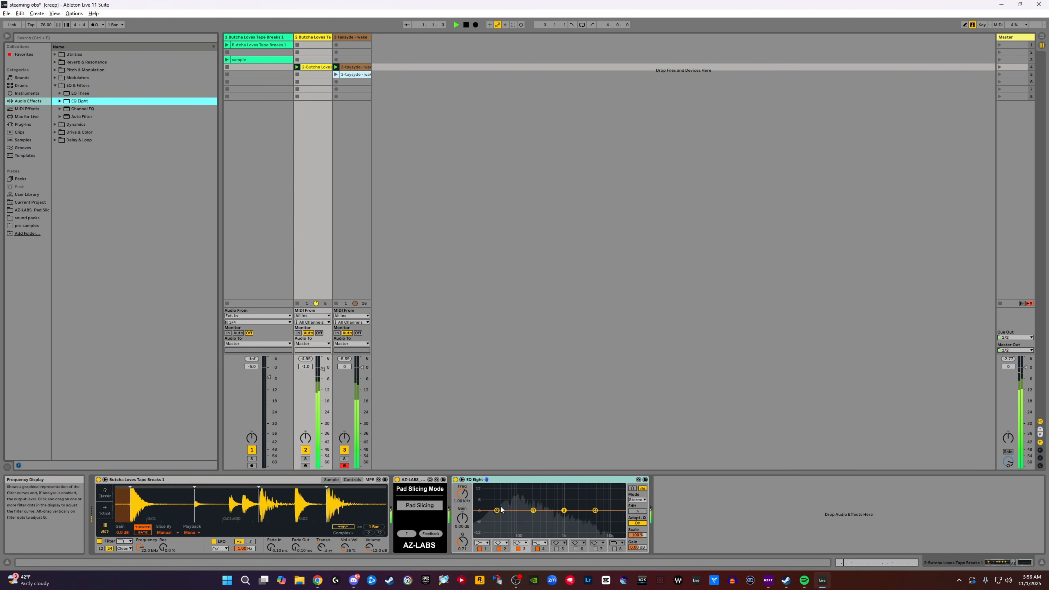
pyautogui.moveTo(497, 511); pyautogui.dragTo(514, 504)
pyautogui.press('space')
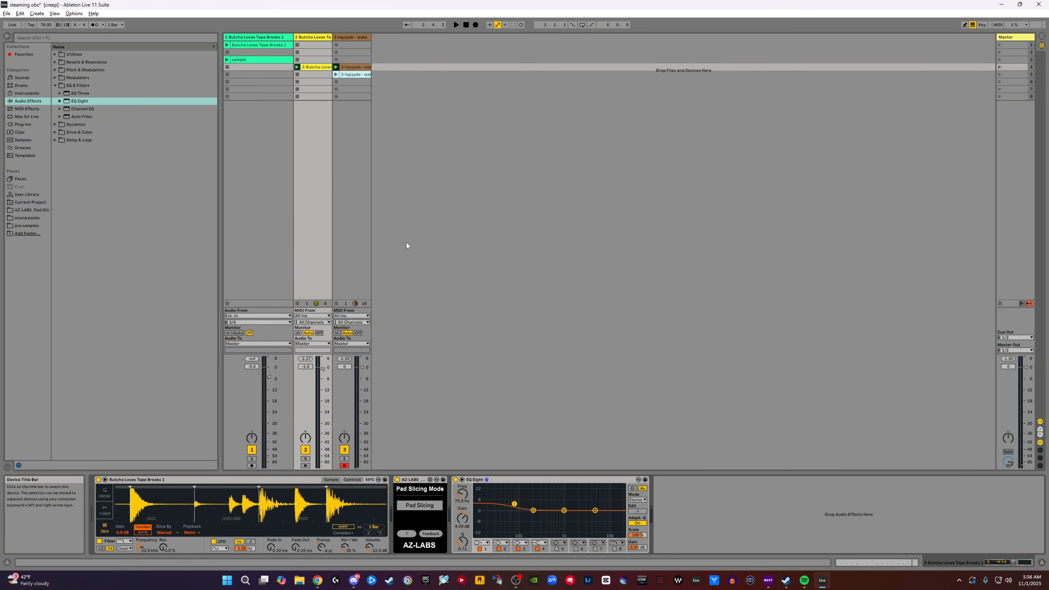
# - Move the drum track's EQ Eight to the melodic track, placing it after the Pad Slicing device
pyautogui.click(518, 479)
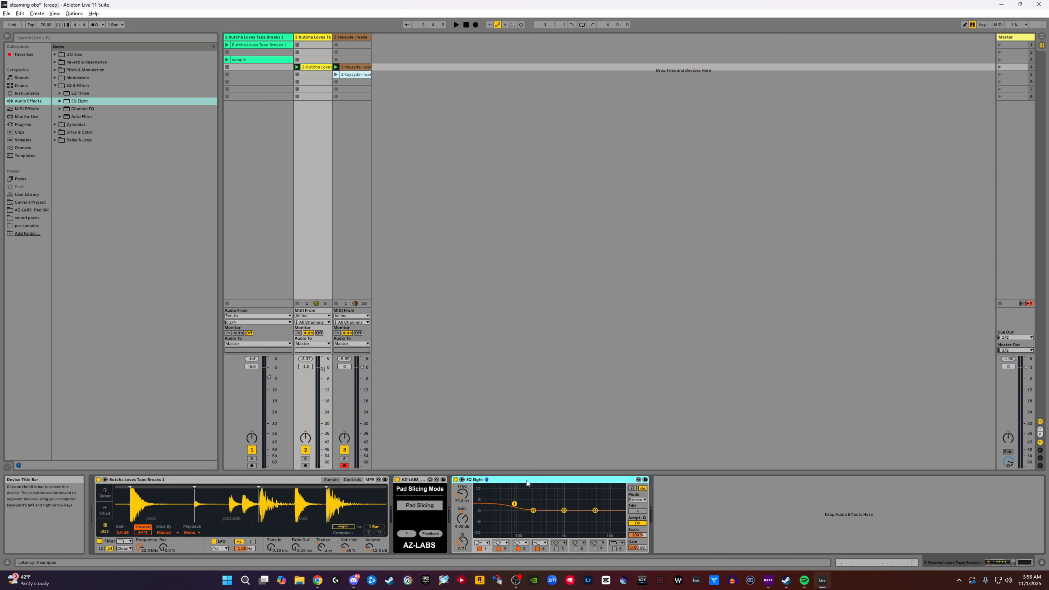
pyautogui.click(347, 37)
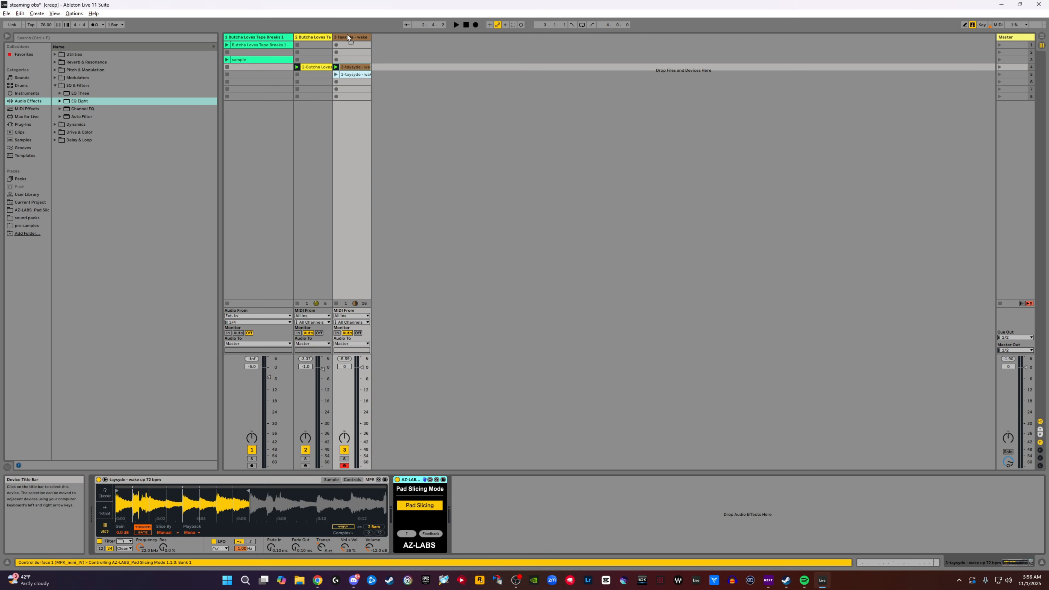
pyautogui.moveTo(514, 456); pyautogui.dragTo(496, 493)
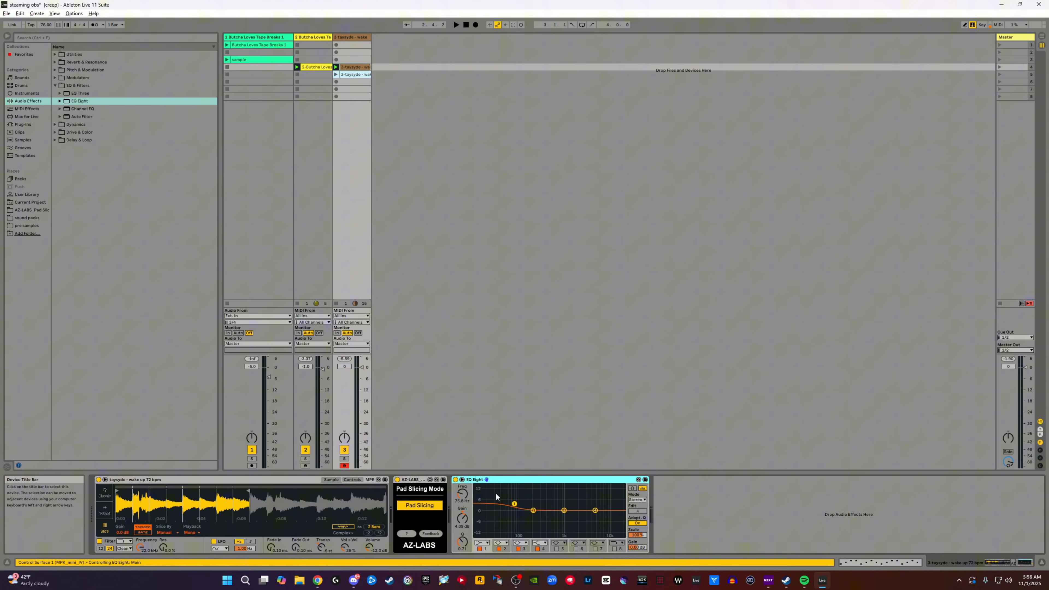
pyautogui.click(326, 54)
pyautogui.click(351, 45)
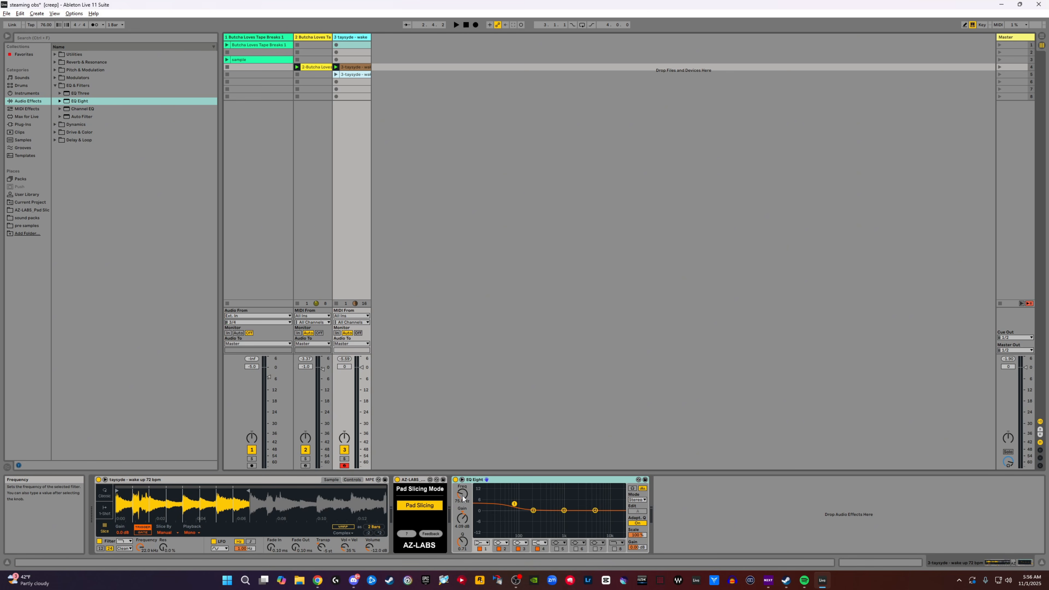
# - During playback, set the melodic track's volume to -3.0 dB and its first EQ Eight band to about 84 Hz
pyautogui.press('space')
pyautogui.moveTo(462, 496); pyautogui.dragTo(515, 504)
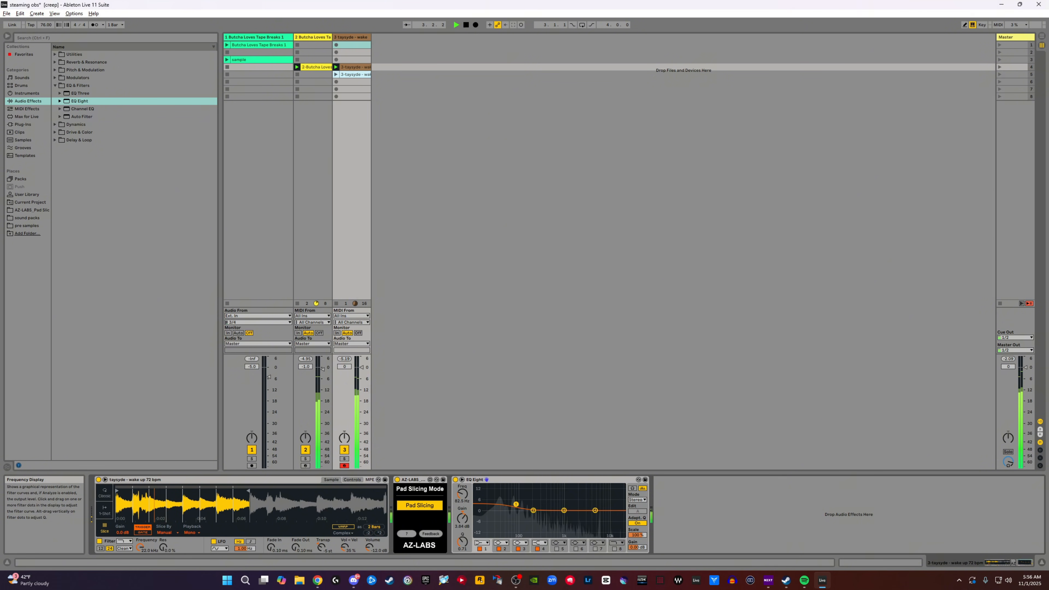
pyautogui.moveTo(367, 374); pyautogui.dragTo(362, 373)
pyautogui.click(362, 374)
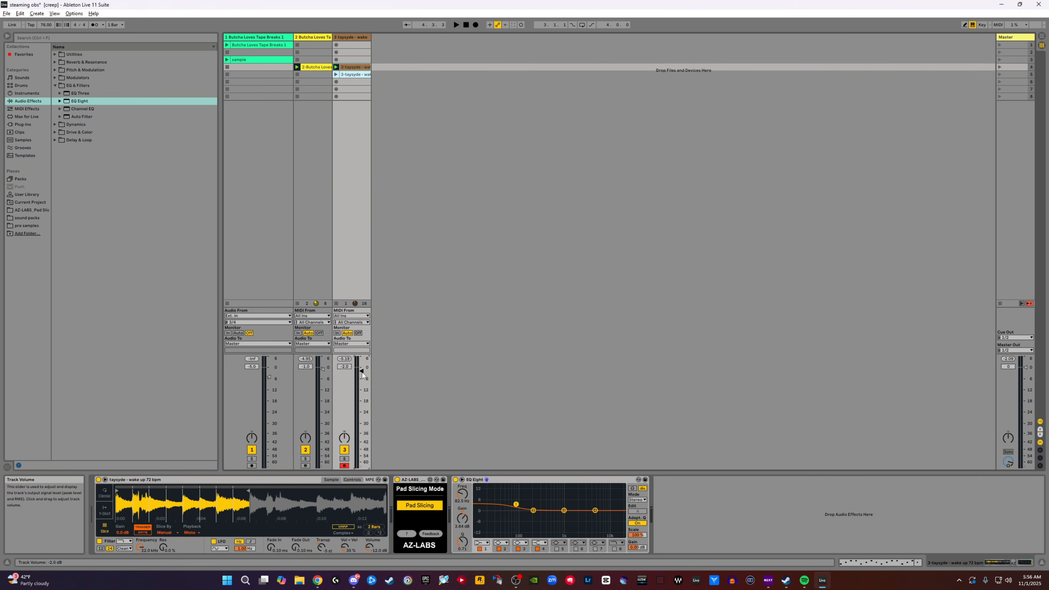
pyautogui.moveTo(364, 372); pyautogui.dragTo(364, 388)
pyautogui.press('space')
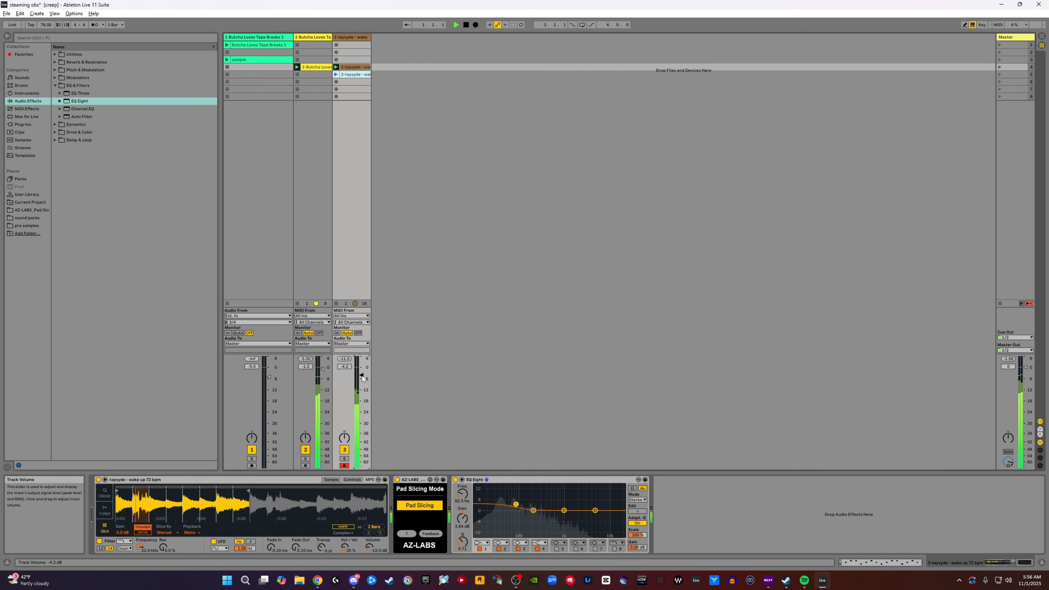
pyautogui.moveTo(363, 376); pyautogui.dragTo(362, 372)
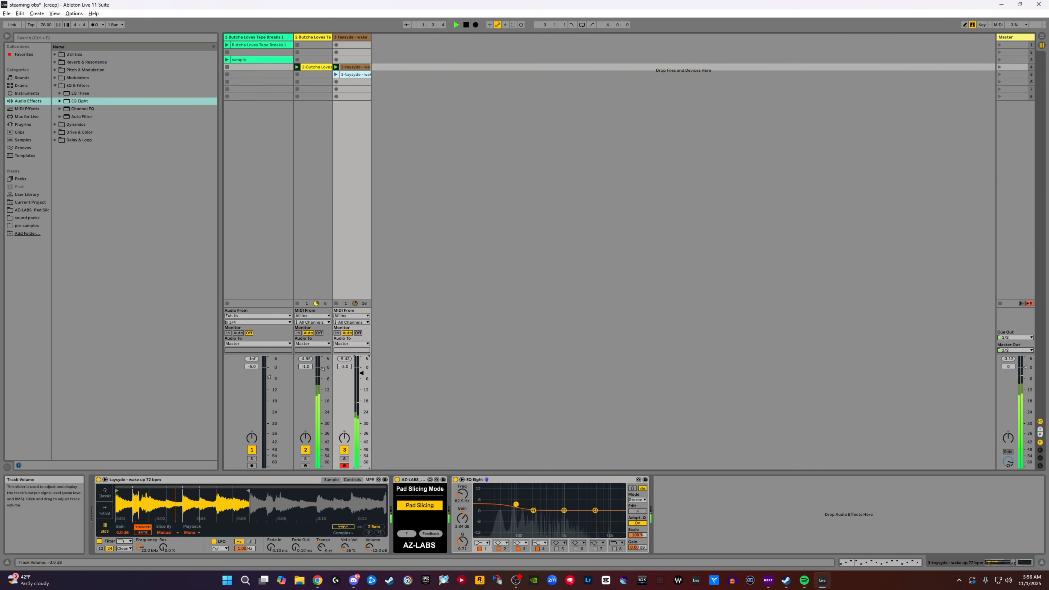
pyautogui.moveTo(516, 504); pyautogui.dragTo(516, 503)
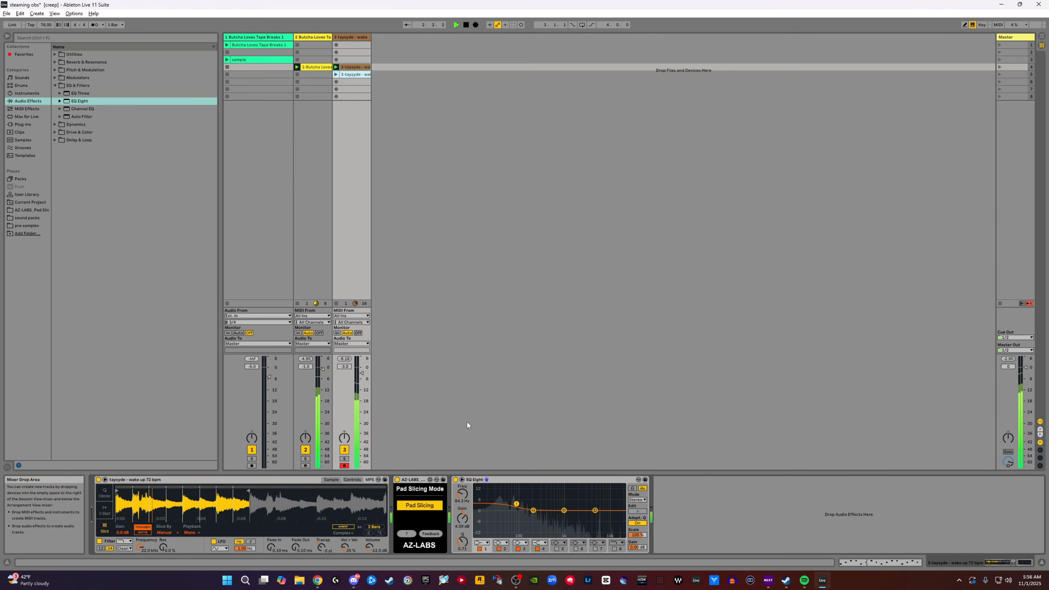
pyautogui.press('space')
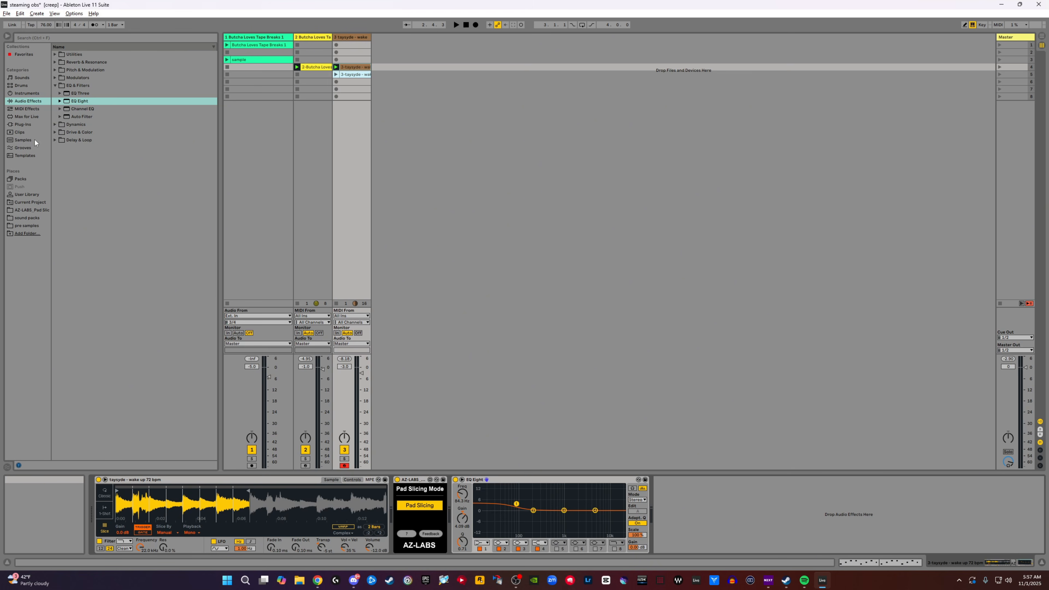
# - Look through the VST3 plug-in vendor folders, including AIR Music Technology and FabFilter, for an effect to use
pyautogui.click(32, 125)
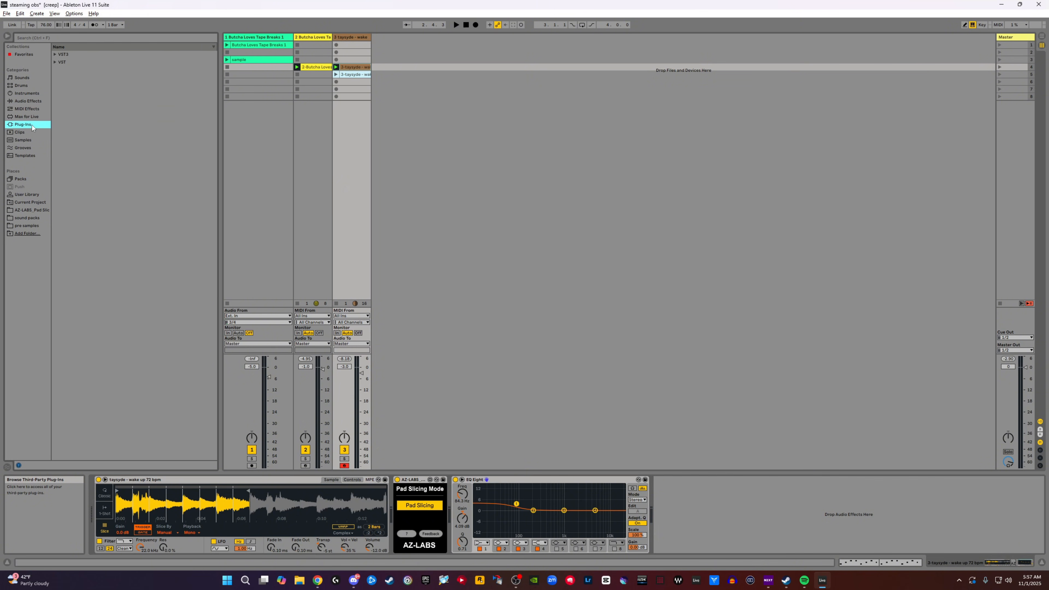
pyautogui.click(55, 55)
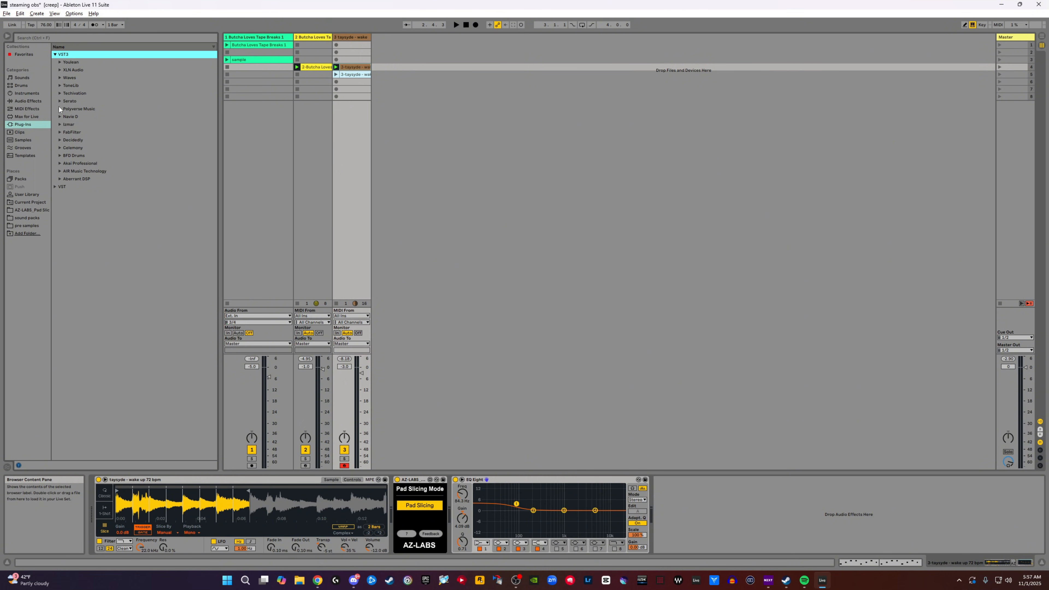
pyautogui.click(59, 171)
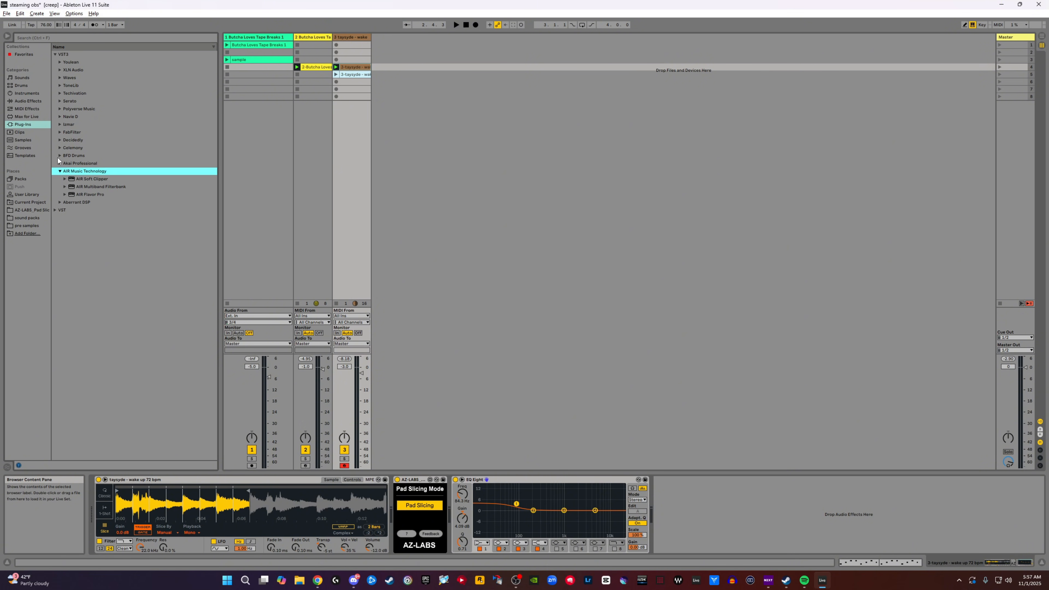
pyautogui.click(59, 155)
pyautogui.click(59, 147)
pyautogui.click(60, 140)
pyautogui.click(60, 132)
# - Search the plug-ins for "cas" and load SketchCassette II onto the Master track
pyautogui.click(78, 37)
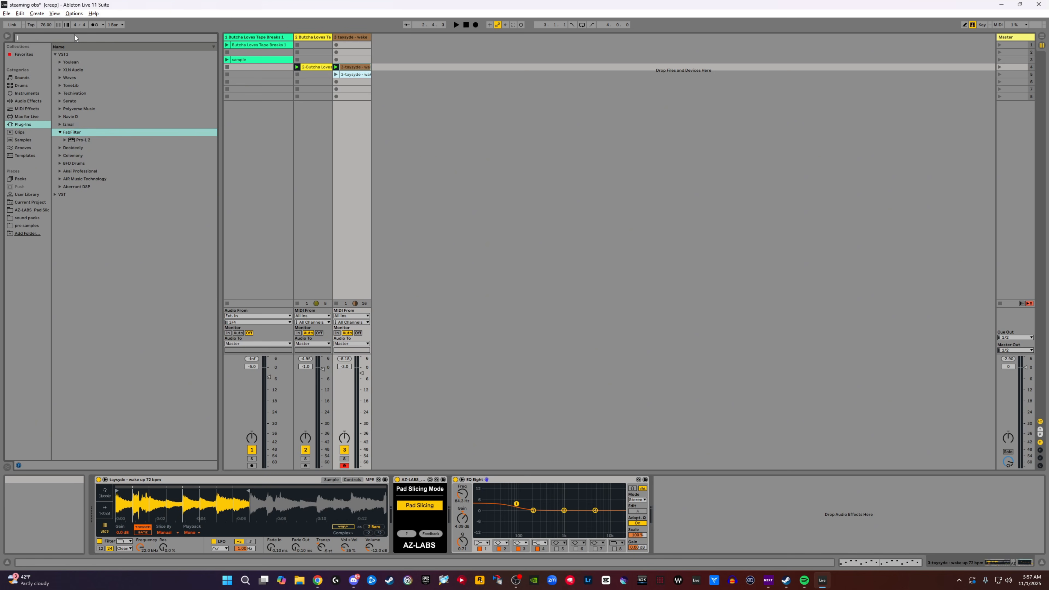
pyautogui.write('cas')
pyautogui.click(62, 63)
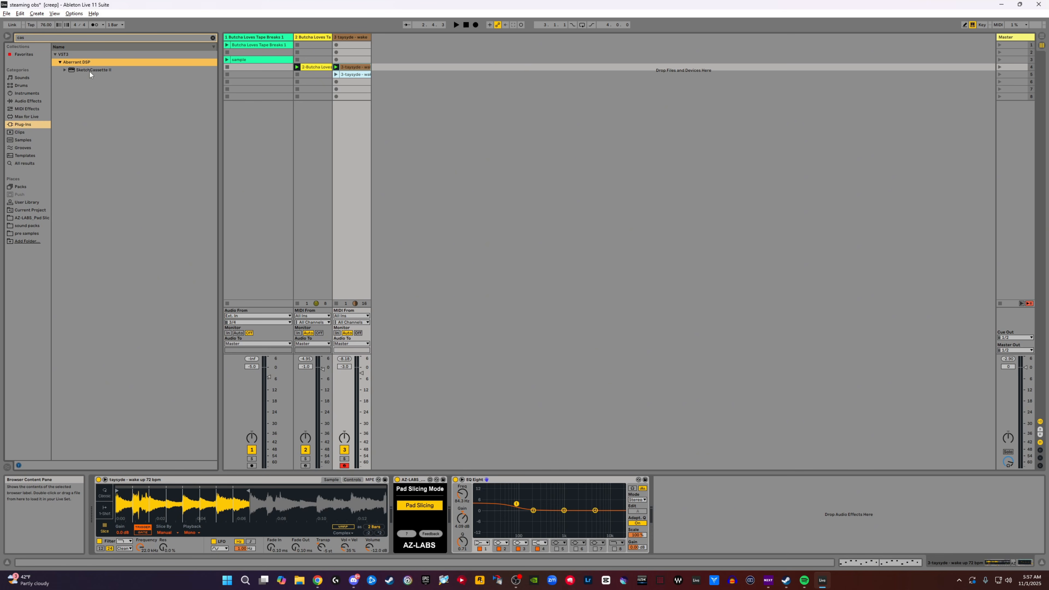
pyautogui.moveTo(84, 71); pyautogui.dragTo(105, 71)
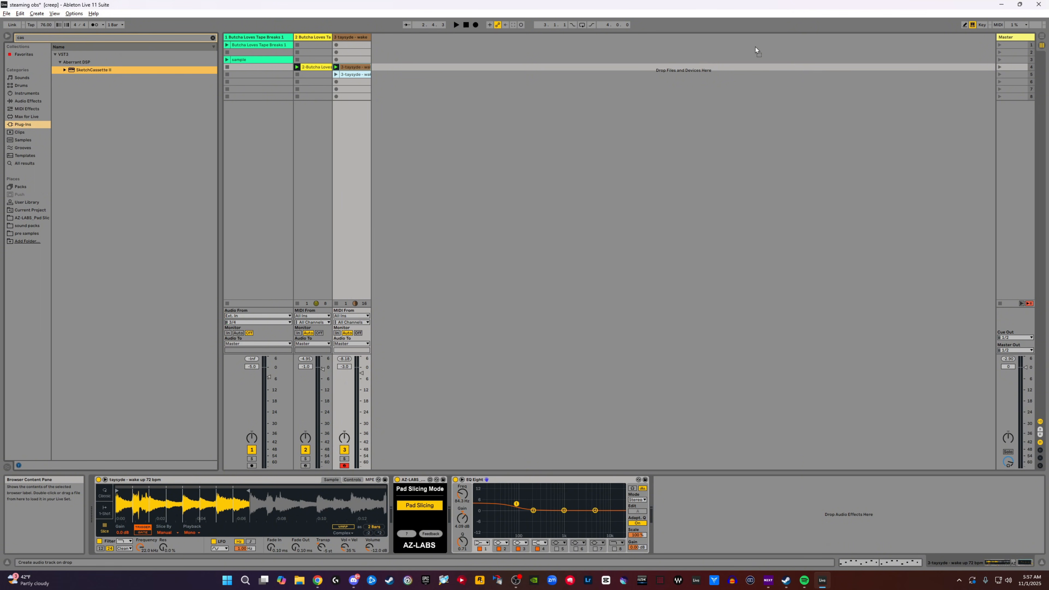
pyautogui.click(1020, 39)
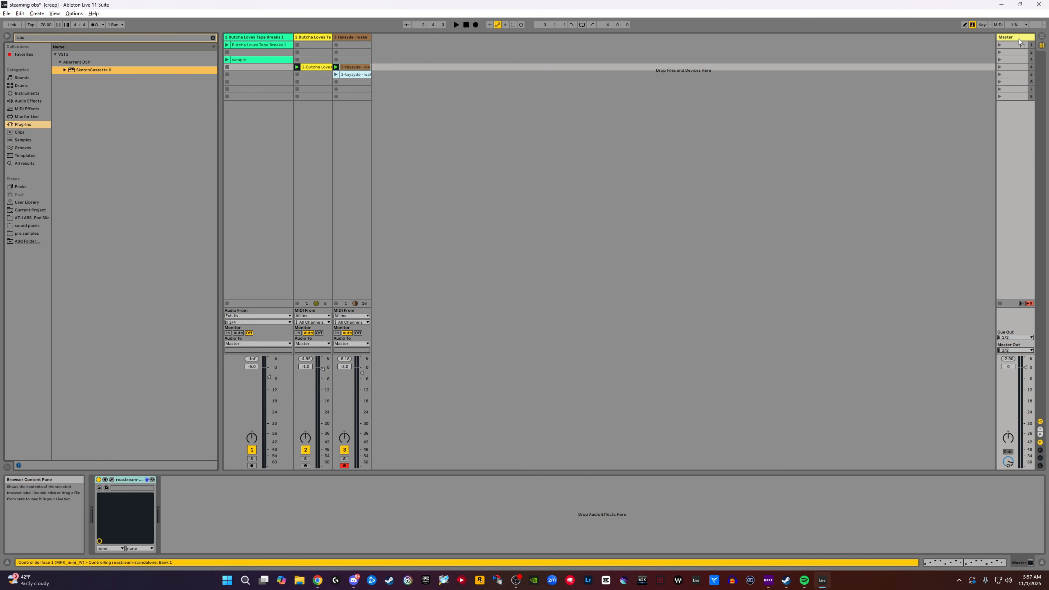
pyautogui.moveTo(1018, 38); pyautogui.dragTo(1019, 39)
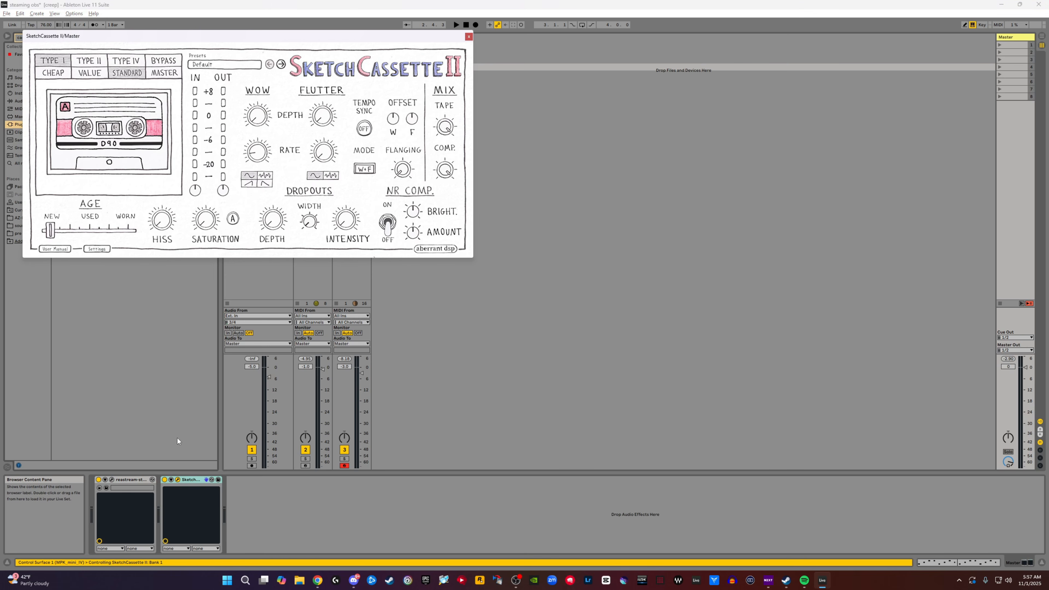
# - Place SketchCassette II ahead of the other device in the Master chain and preview the beat with its Default preset
pyautogui.moveTo(188, 479); pyautogui.dragTo(109, 480)
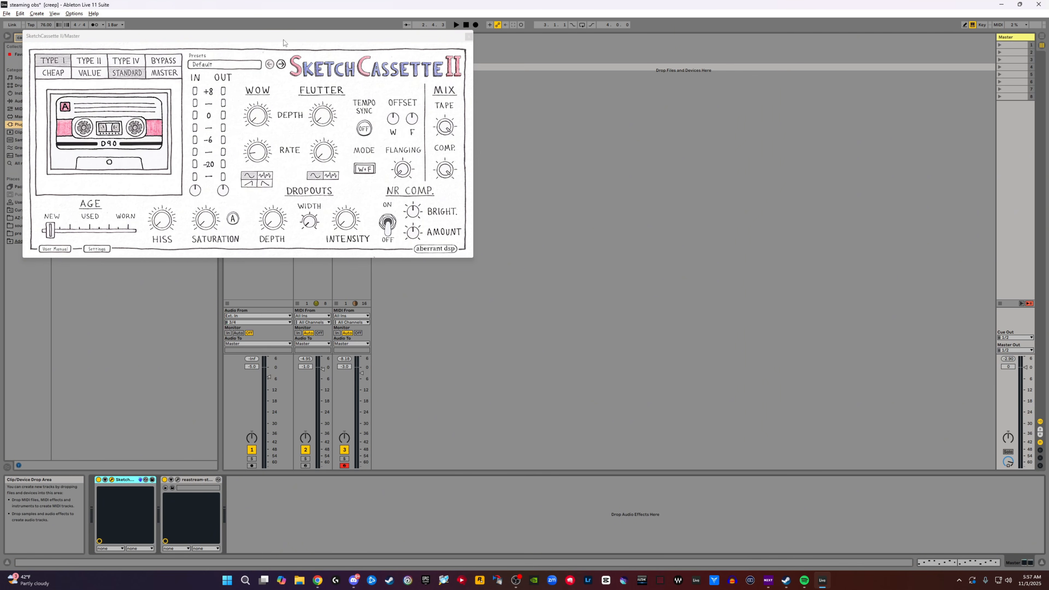
pyautogui.moveTo(283, 41); pyautogui.dragTo(443, 132)
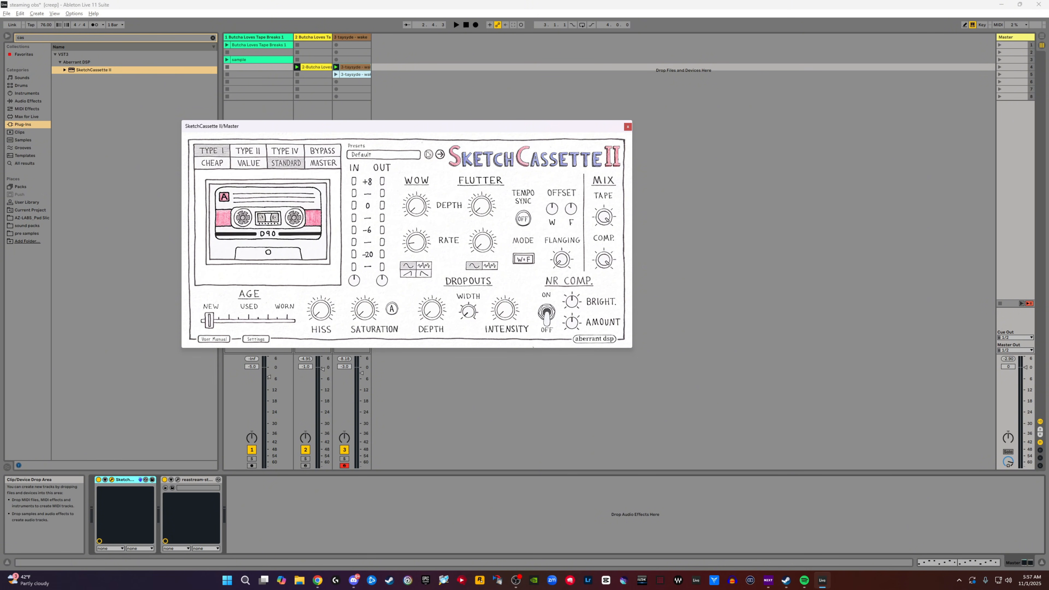
pyautogui.press('space')
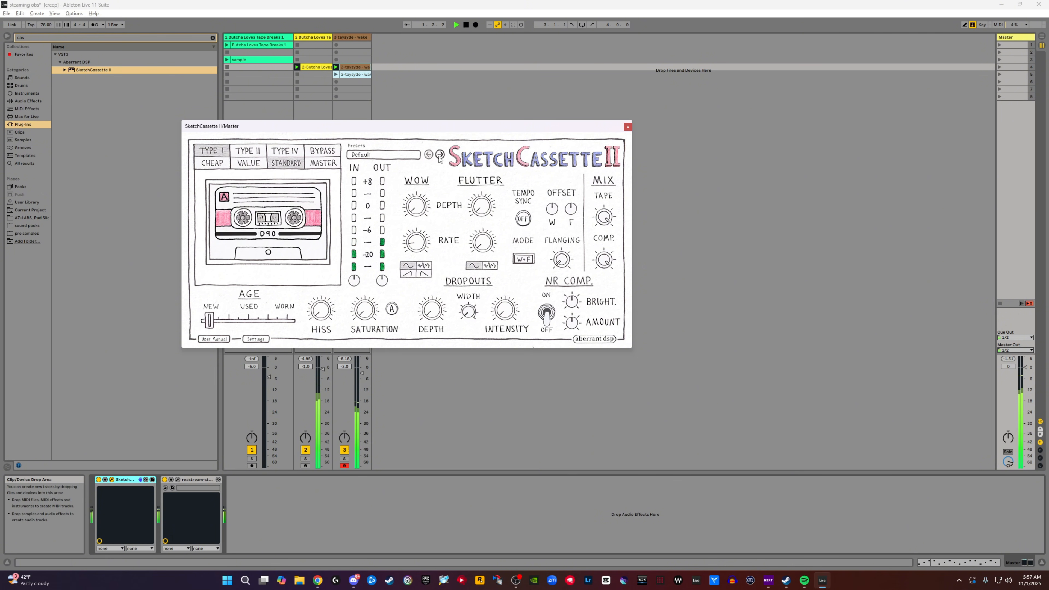
pyautogui.press('space')
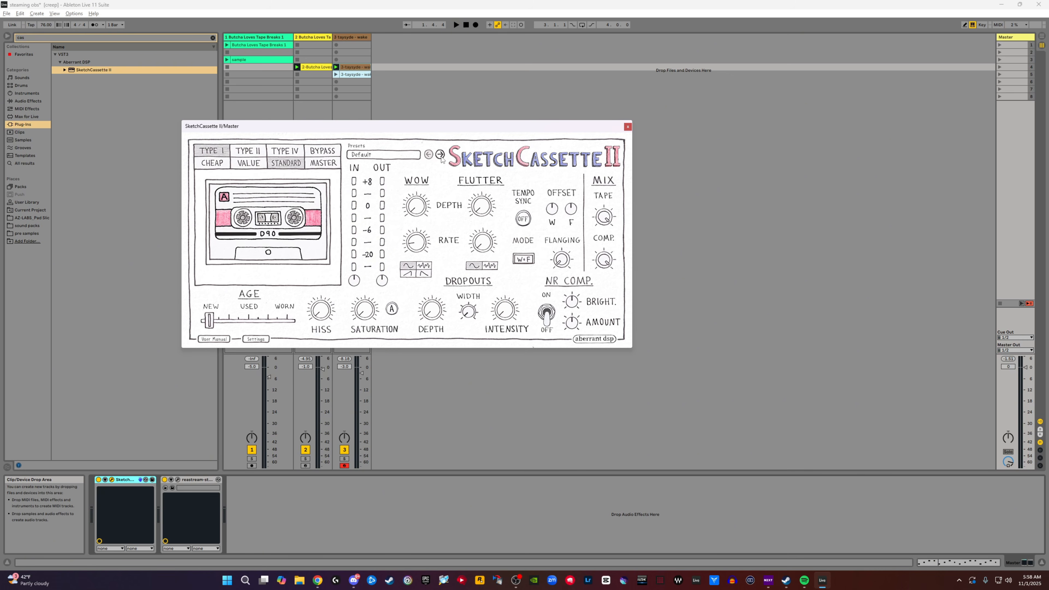
# - During playback, step through SketchCassette II's Classic Tape presets and choose "A Little Aged"
pyautogui.press('space')
pyautogui.click(440, 155)
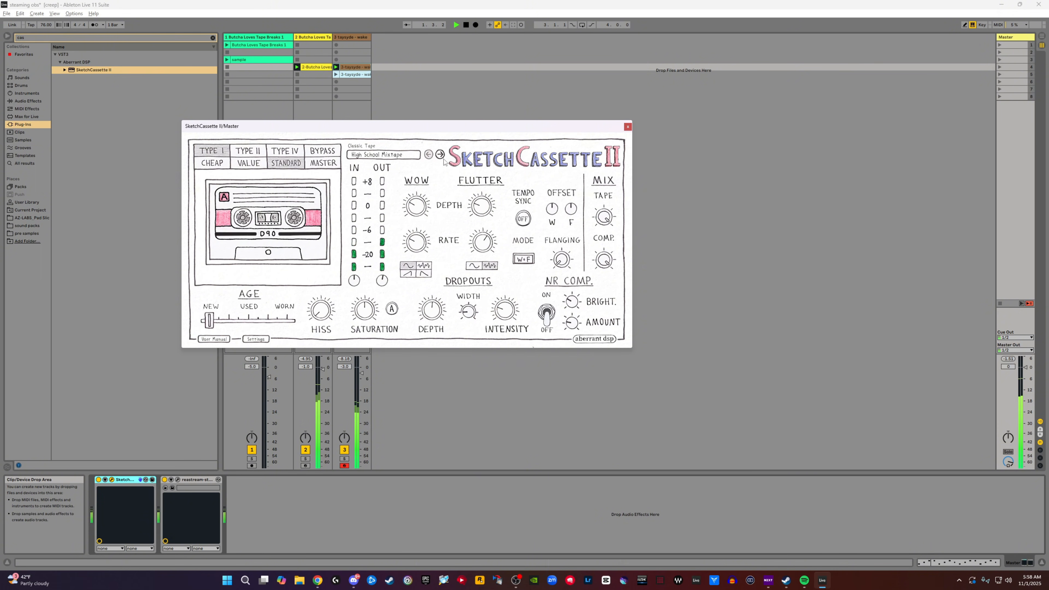
pyautogui.click(440, 156)
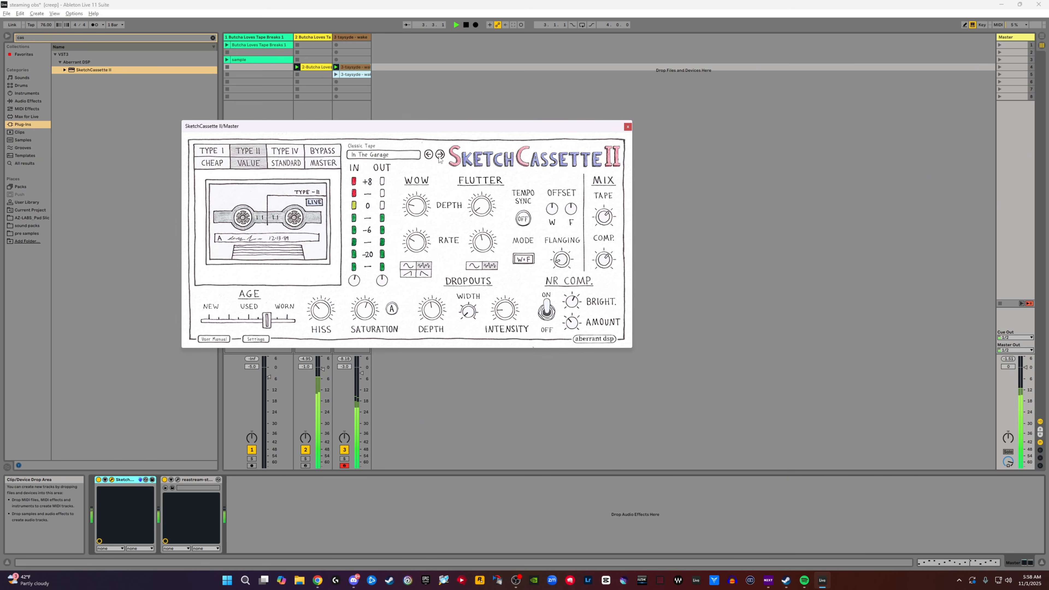
pyautogui.click(440, 157)
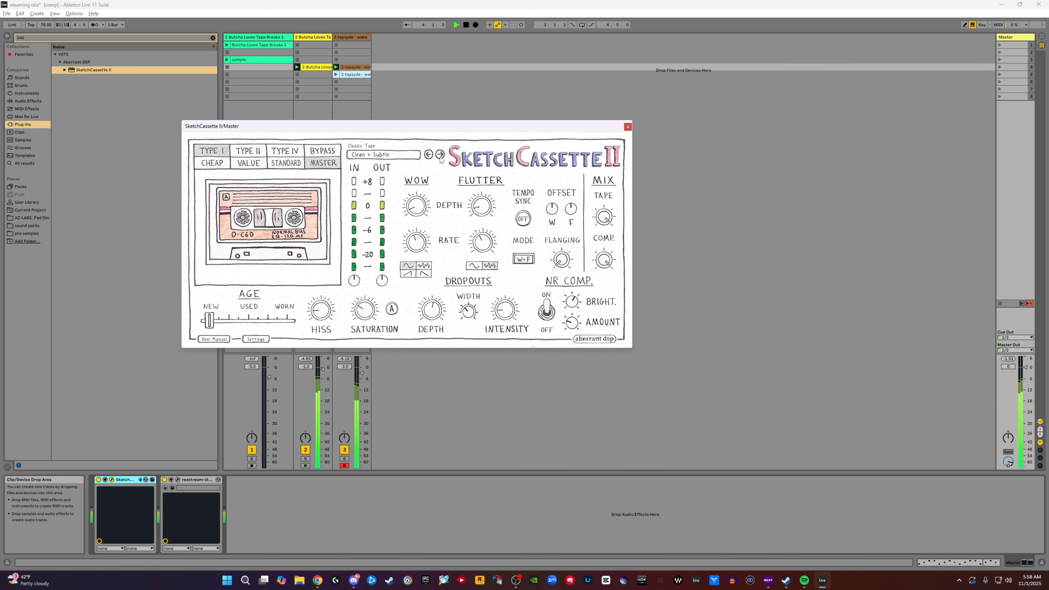
pyautogui.click(440, 159)
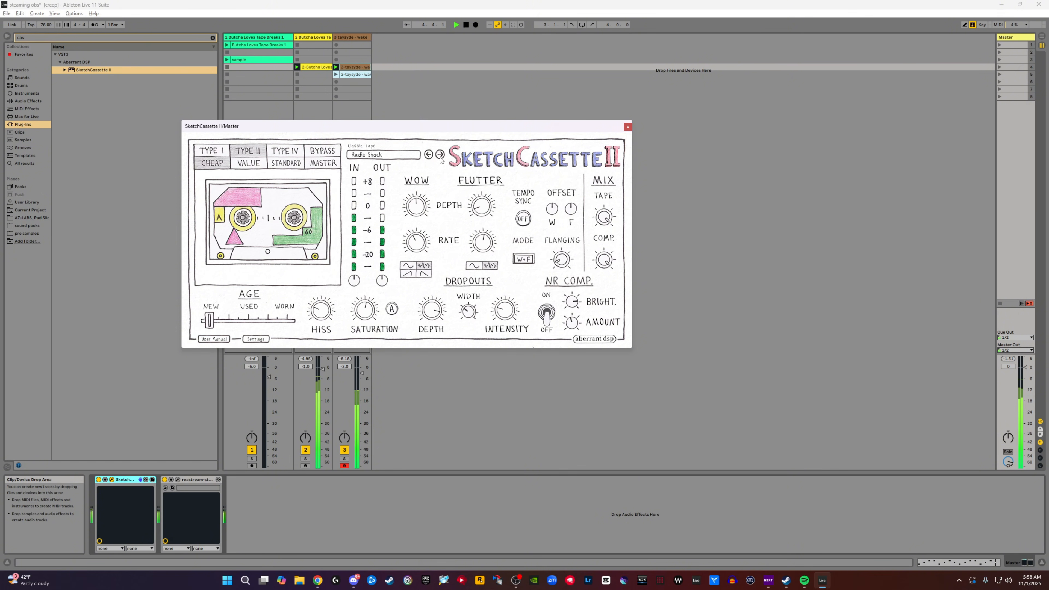
pyautogui.click(440, 159)
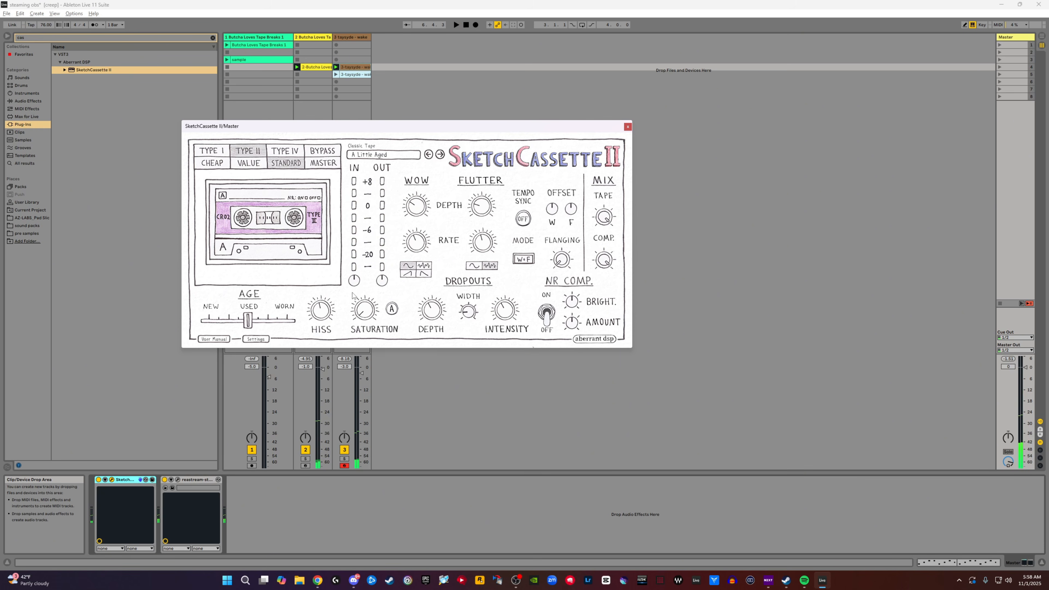
# - Adjust the tape hiss to about -65.5 dB while listening to the beat
pyautogui.moveTo(327, 318); pyautogui.dragTo(324, 324)
pyautogui.press('space')
pyautogui.moveTo(327, 310)
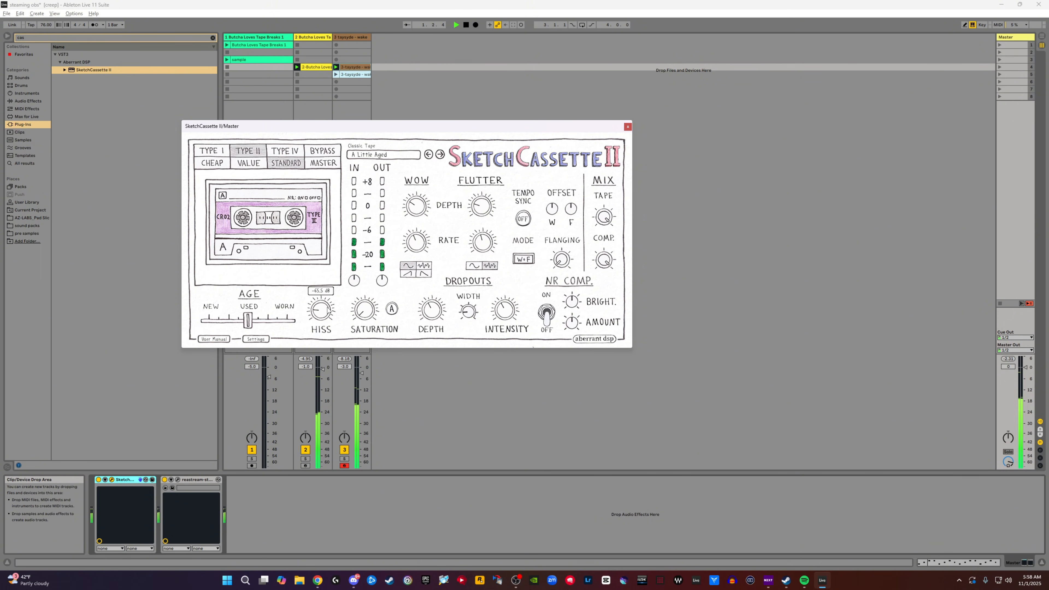
pyautogui.moveTo(328, 307); pyautogui.dragTo(328, 307)
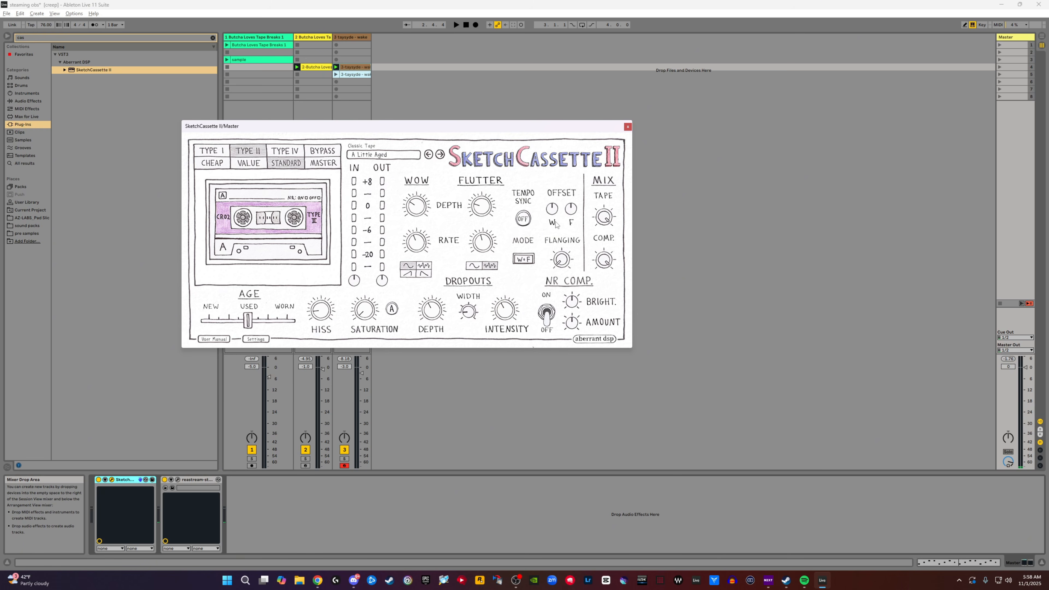
# - During playback, adjust the flutter rate and the compression mix in SketchCassette II with NR Comp. switched on
pyautogui.press('space')
pyautogui.moveTo(479, 246)
pyautogui.mouseDown()
pyautogui.moveTo(494, 220)
pyautogui.moveTo(486, 236)
pyautogui.mouseUp()
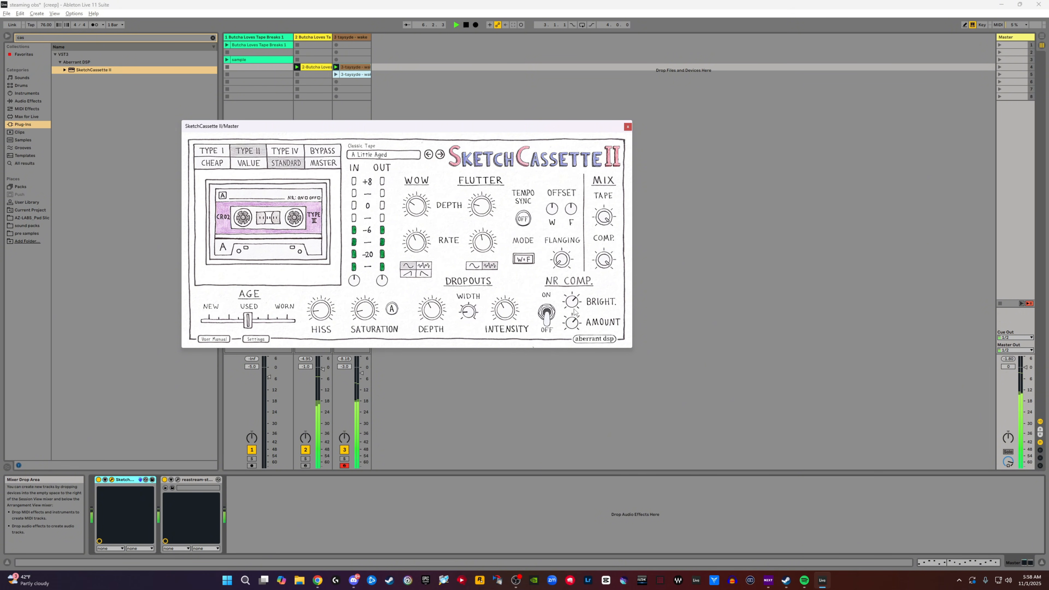
pyautogui.click(548, 315)
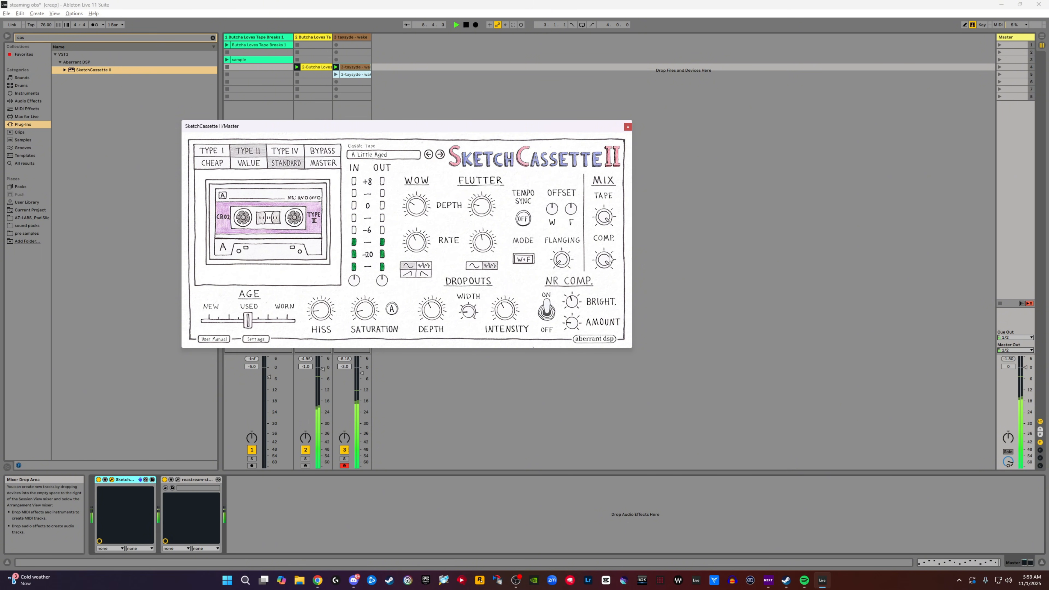
pyautogui.moveTo(608, 263); pyautogui.dragTo(605, 288)
pyautogui.moveTo(613, 385); pyautogui.dragTo(625, 226)
# - Launch the melodic track's second clip and bring the Master track's SketchCassette II back into view
pyautogui.click(336, 75)
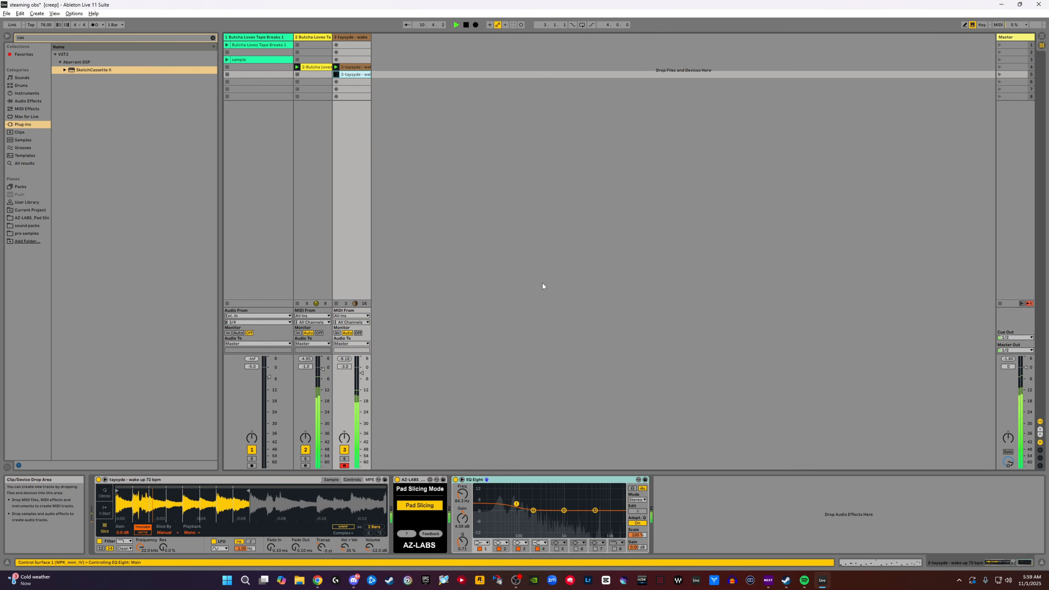
pyautogui.click(1015, 37)
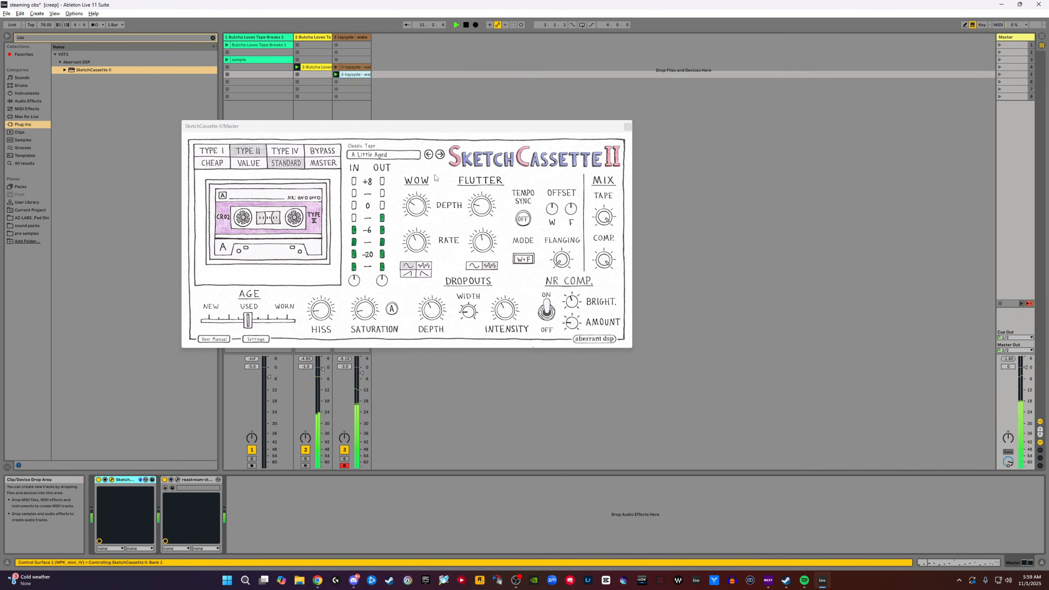
pyautogui.moveTo(398, 130); pyautogui.dragTo(430, 159)
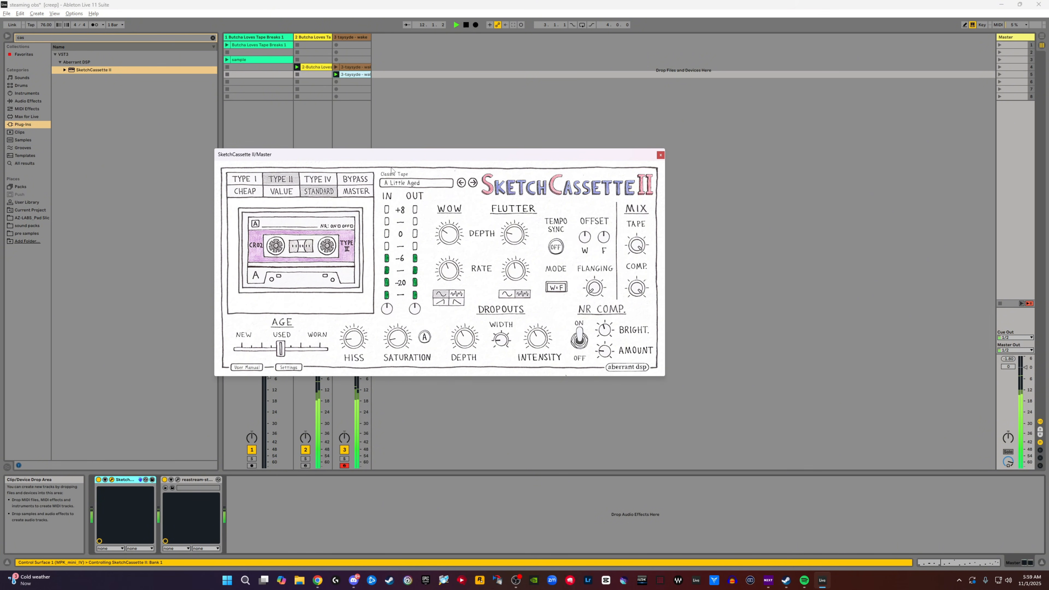
pyautogui.moveTo(609, 158)
pyautogui.mouseDown()
pyautogui.moveTo(622, 183)
pyautogui.moveTo(590, 192)
pyautogui.mouseUp()
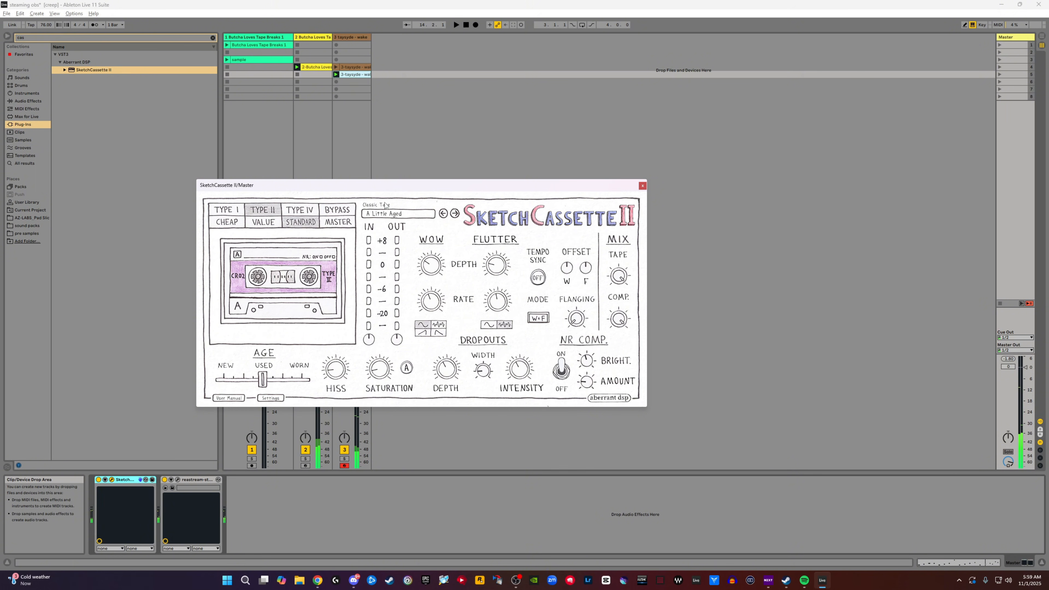
pyautogui.moveTo(286, 190); pyautogui.dragTo(477, 167)
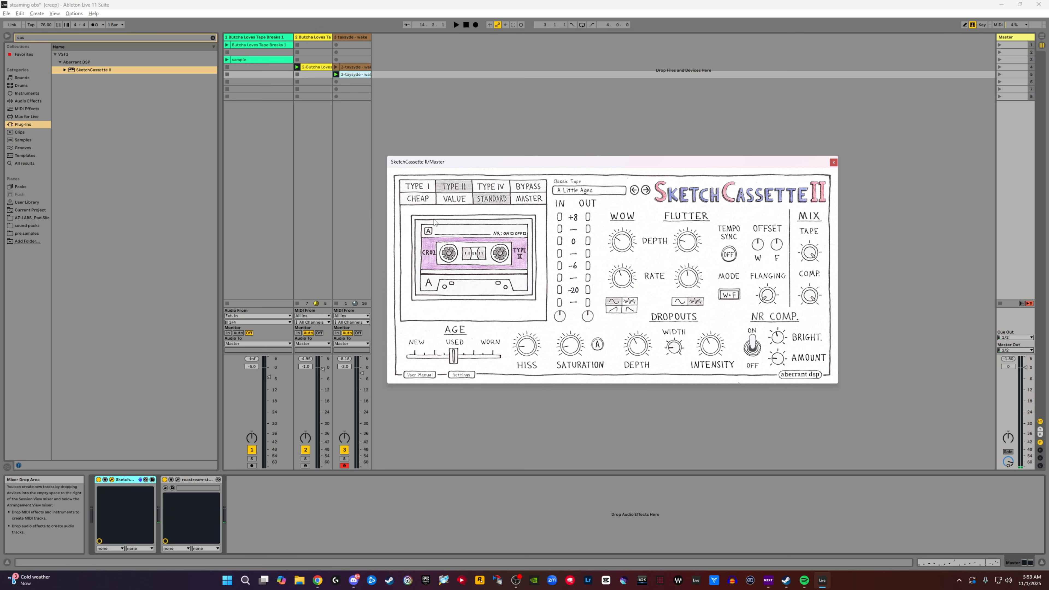
pyautogui.moveTo(646, 165)
pyautogui.mouseDown()
pyautogui.moveTo(628, 163)
pyautogui.moveTo(641, 123)
pyautogui.moveTo(636, 96)
pyautogui.mouseUp()
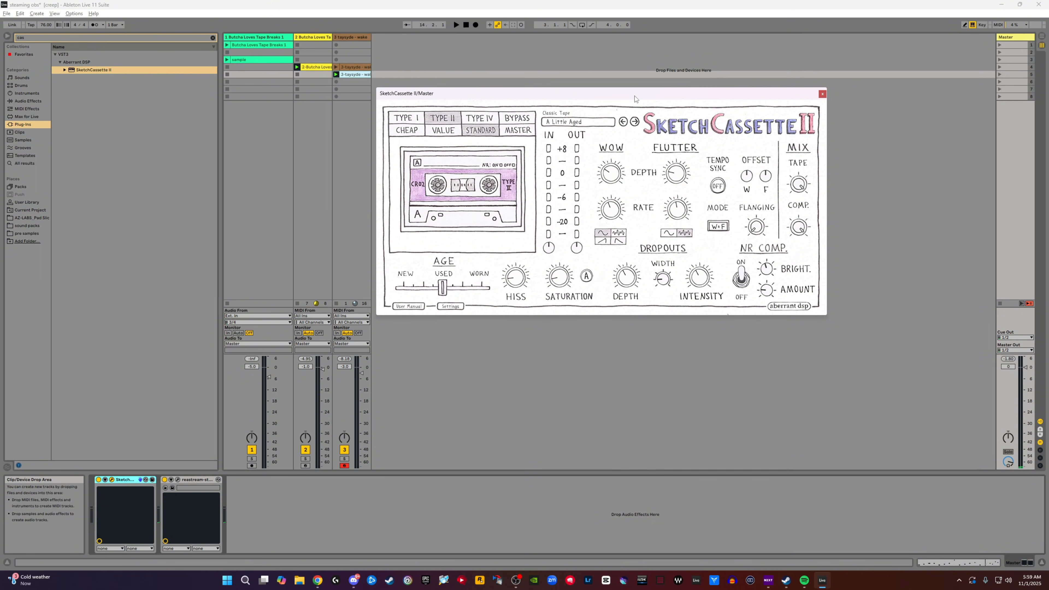
pyautogui.click(822, 94)
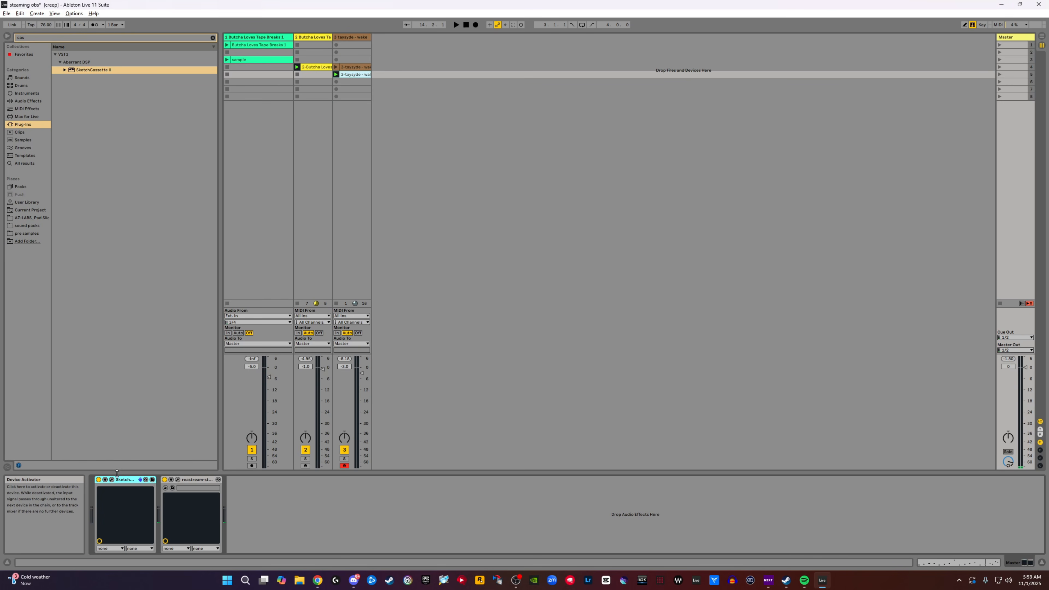
pyautogui.click(111, 480)
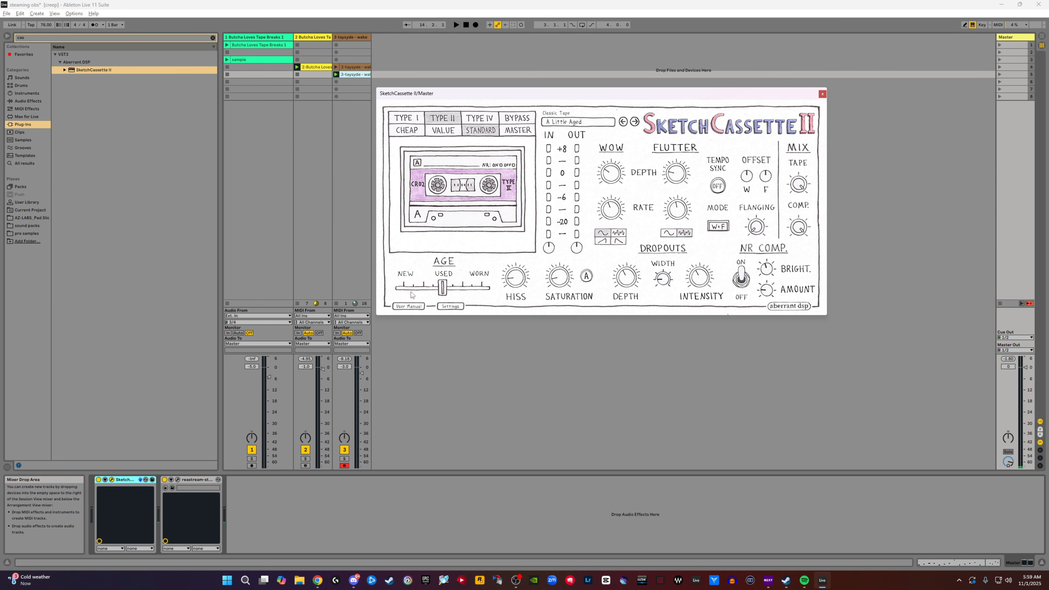
# - Compare the beat with SketchCassette II bypassed and active during playback, and close the plug-in window
pyautogui.click(405, 324)
pyautogui.press('space')
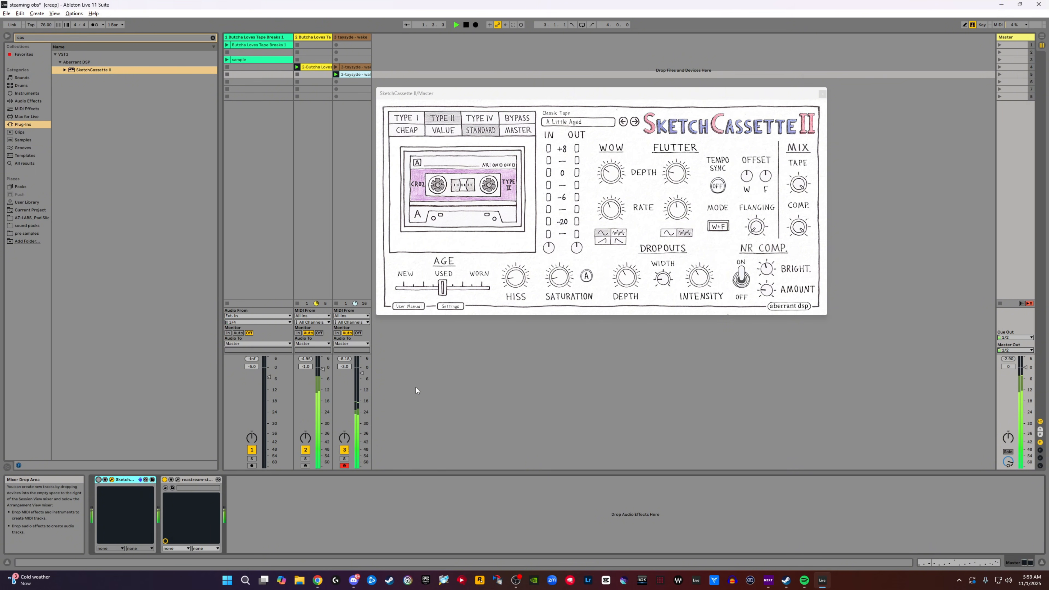
pyautogui.click(98, 480)
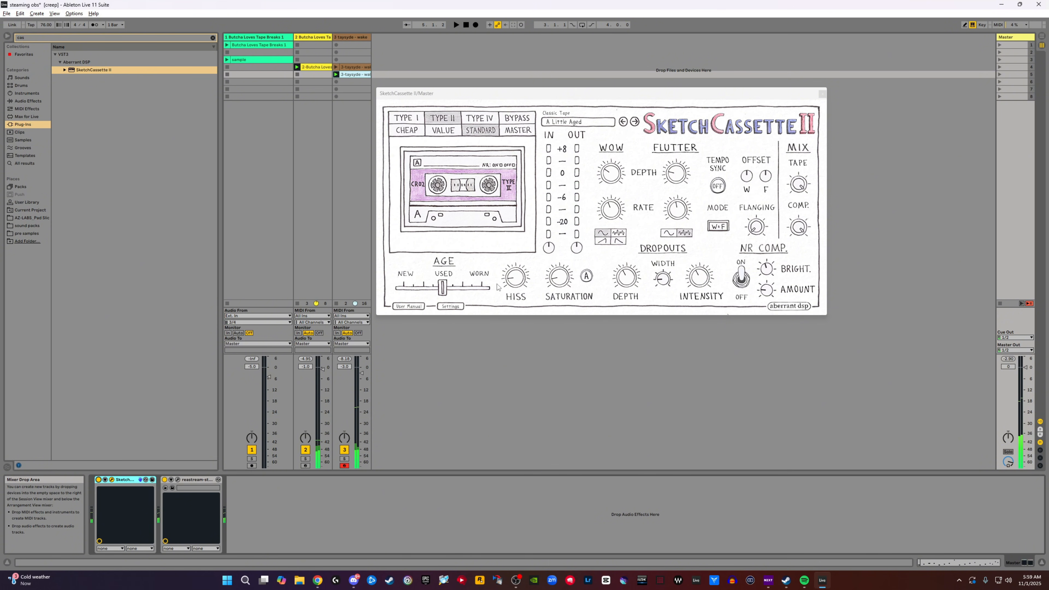
pyautogui.click(823, 93)
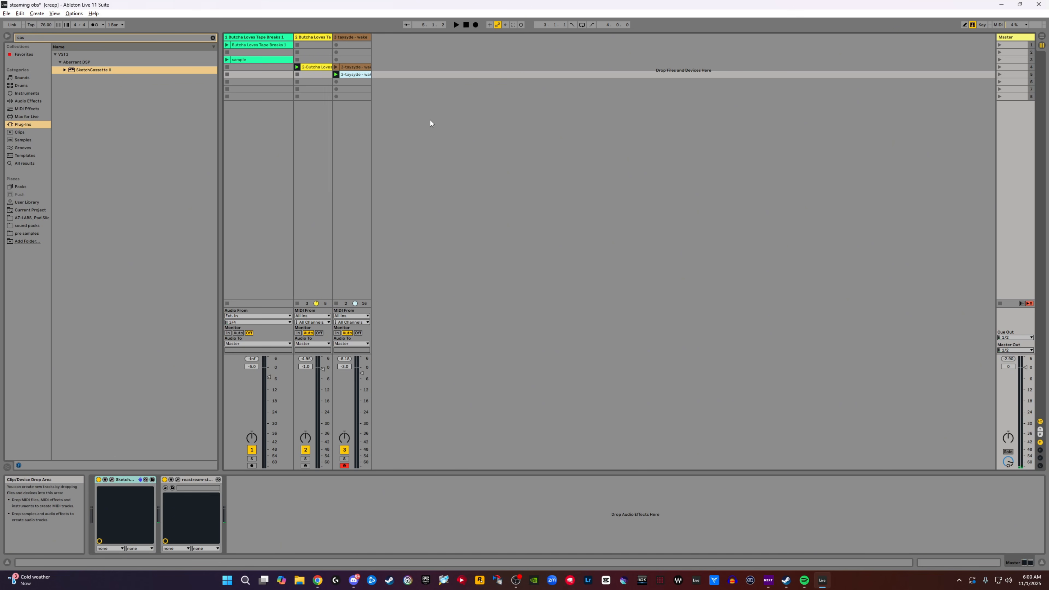
# - Duplicate the drum clip into the next slot and move both drum and melodic clip pairs down to scenes 7 and 8
pyautogui.click(314, 67)
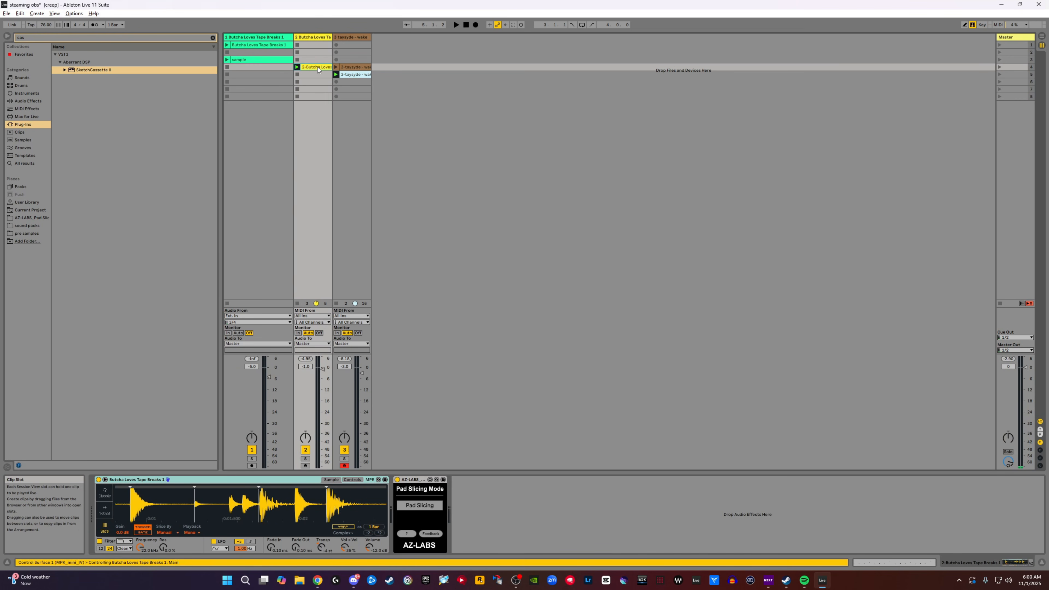
pyautogui.hotkey('ctrl', 'd')
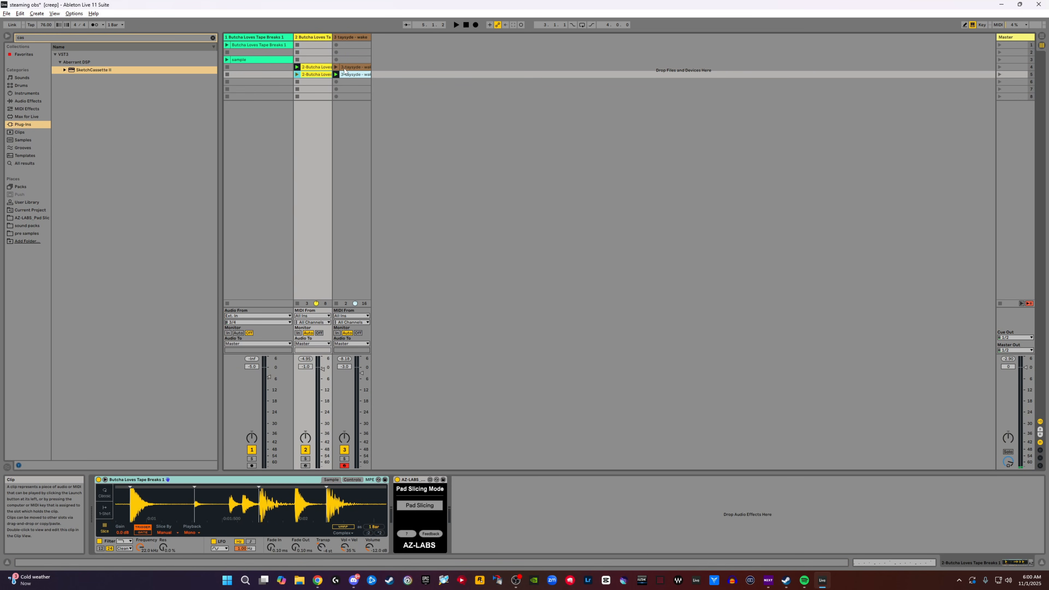
pyautogui.moveTo(343, 70); pyautogui.dragTo(352, 91)
pyautogui.click(313, 110)
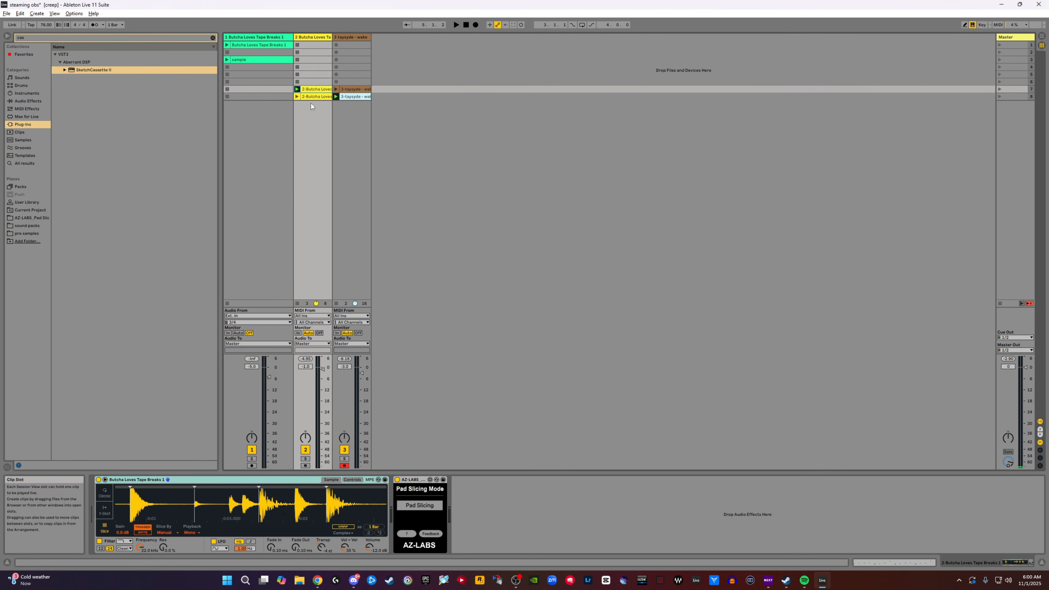
# - Copy the scene 7 drum and melodic clips to the start of their tracks in the Arrangement
pyautogui.click(356, 89)
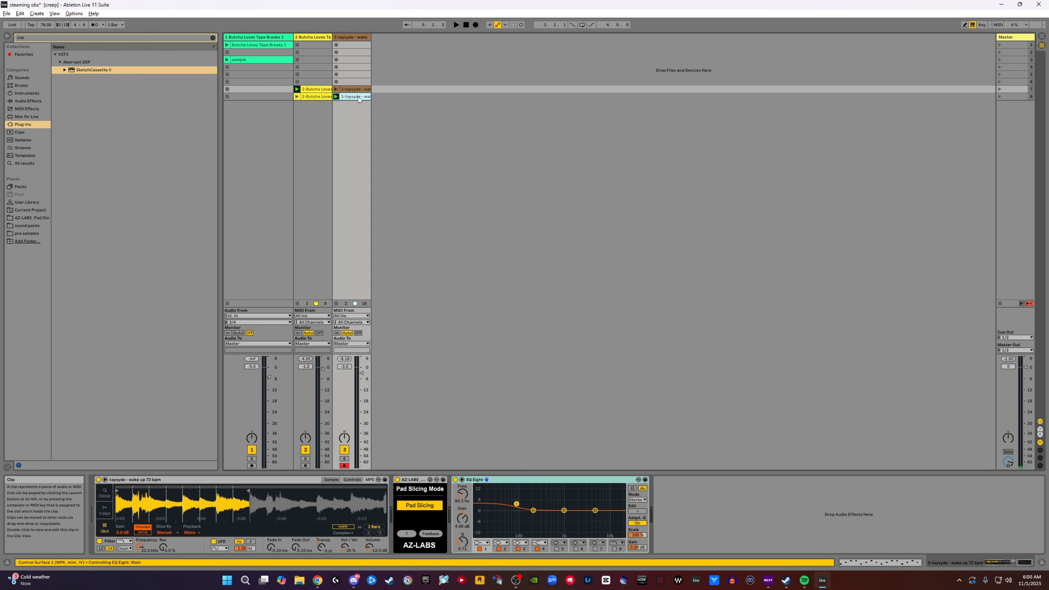
pyautogui.click(335, 96)
pyautogui.click(315, 95)
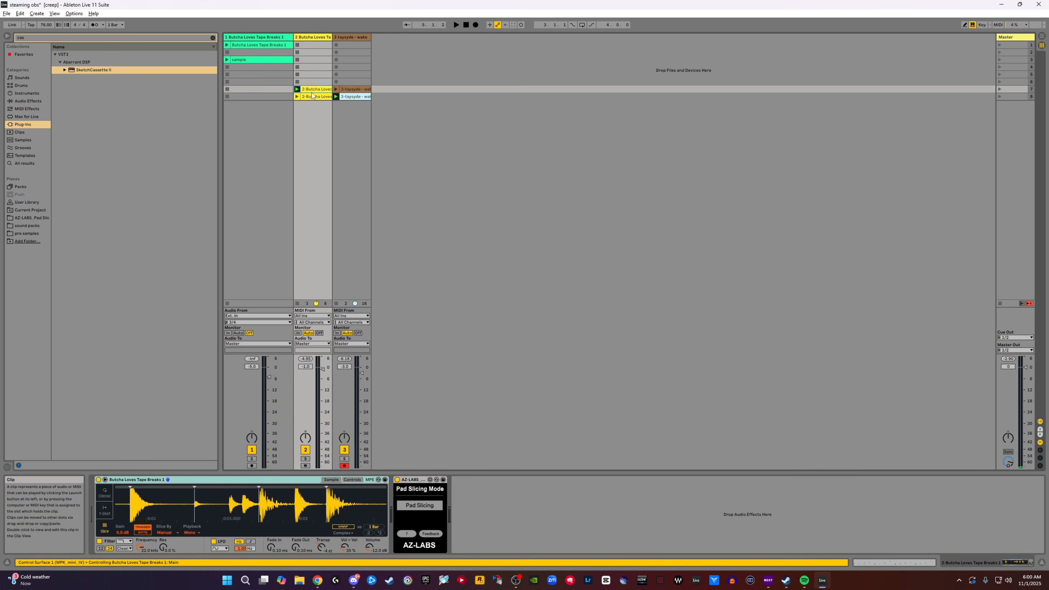
pyautogui.click(370, 89)
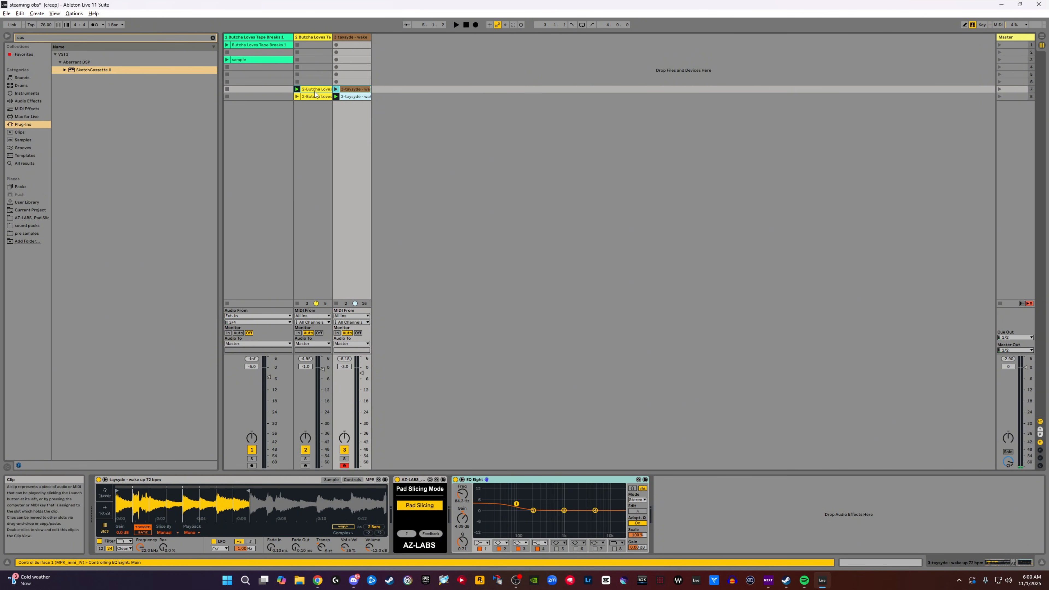
pyautogui.moveTo(311, 92)
pyautogui.mouseDown()
pyautogui.moveTo(483, 109)
pyautogui.moveTo(330, 66)
pyautogui.moveTo(356, 93)
pyautogui.moveTo(256, 99)
pyautogui.moveTo(346, 118)
pyautogui.moveTo(860, 118)
pyautogui.moveTo(891, 108)
pyautogui.moveTo(772, 105)
pyautogui.moveTo(885, 106)
pyautogui.moveTo(788, 95)
pyautogui.moveTo(226, 105)
pyautogui.mouseUp()
pyautogui.press('Tab')
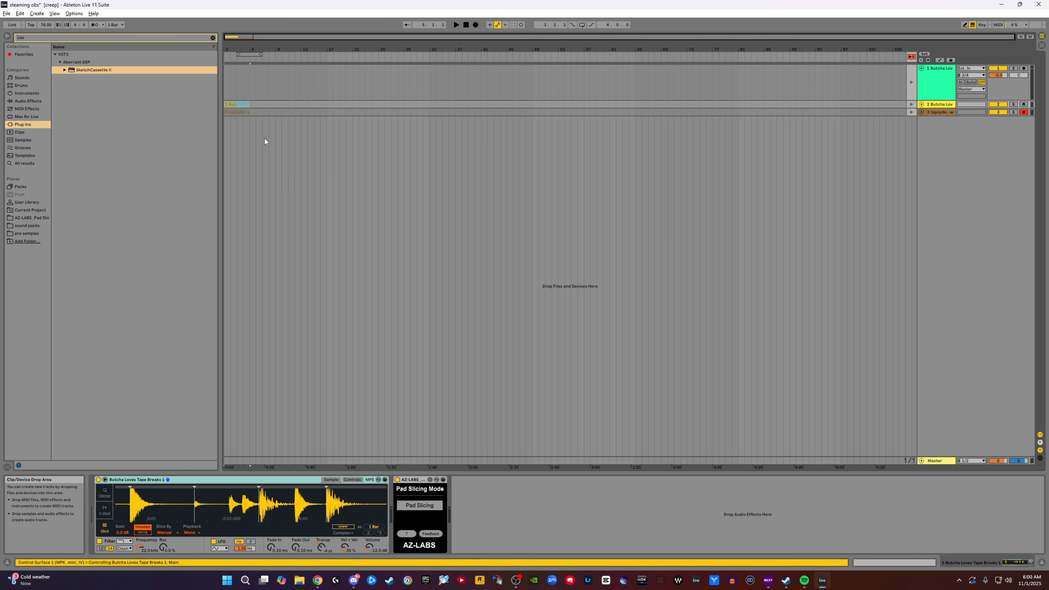
pyautogui.click(256, 112)
# - Test playback from the start and switch all tracks back to playing their Arrangement clips
pyautogui.doubleClick(467, 25)
pyautogui.click(455, 25)
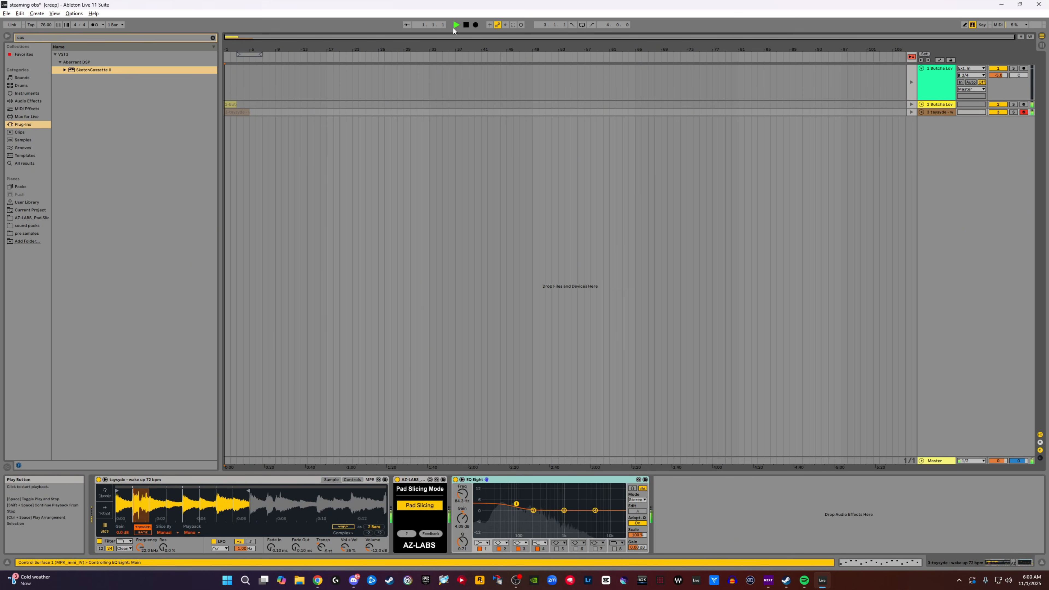
pyautogui.click(465, 26)
pyautogui.press('Tab')
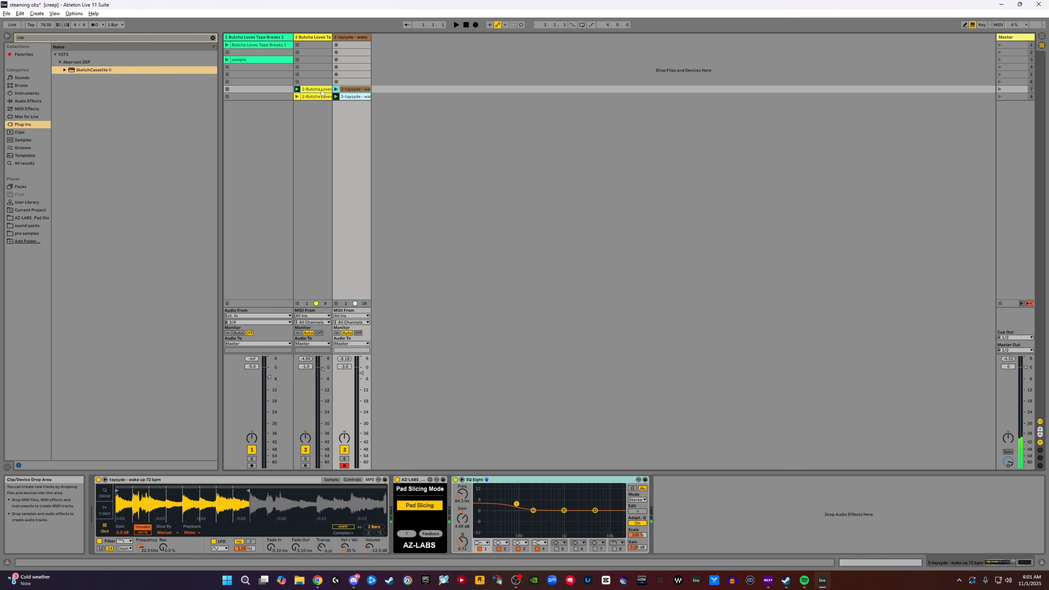
pyautogui.press('Tab')
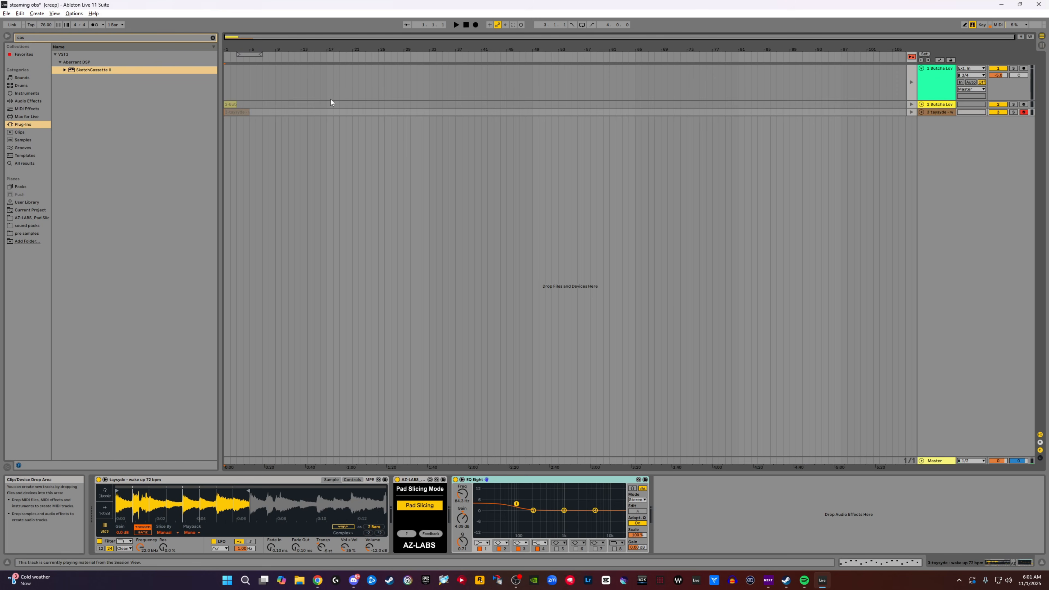
pyautogui.click(912, 58)
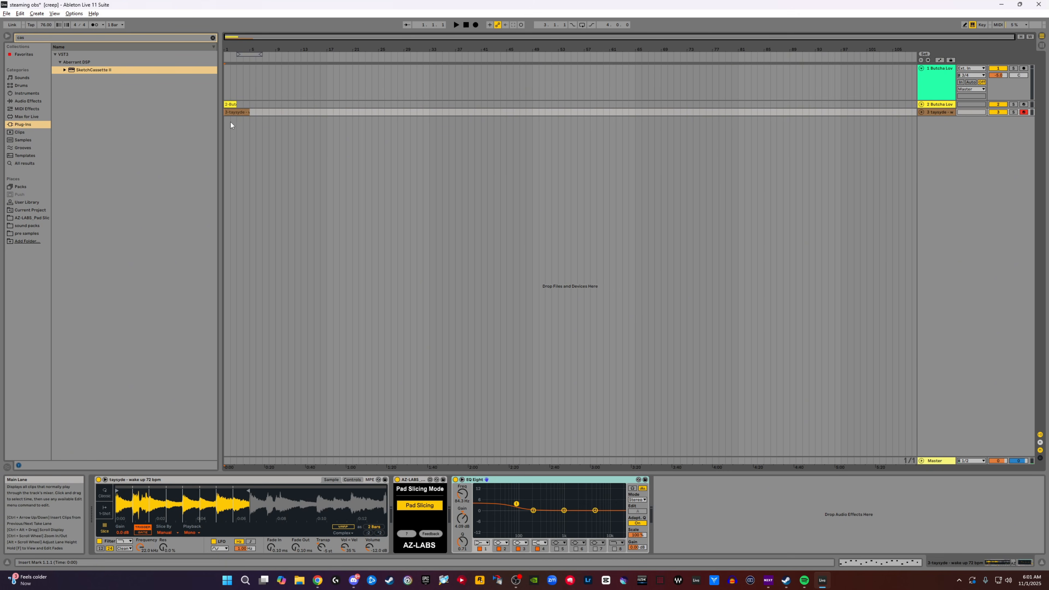
# - Lengthen the drum clip to four bars so it ends at bar 5, and audition the Arrangement from the start
pyautogui.click(233, 104)
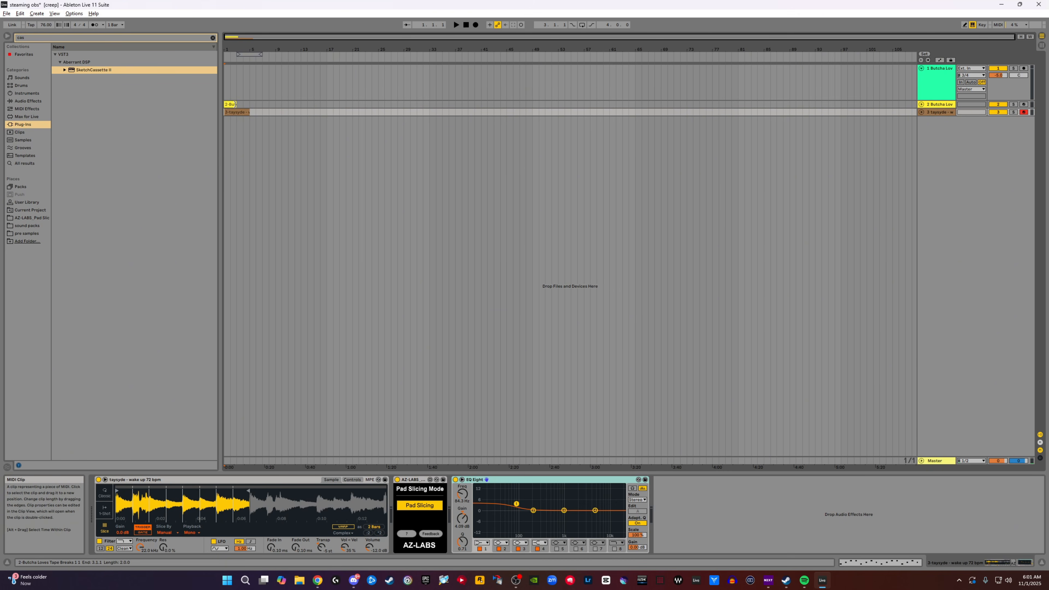
pyautogui.moveTo(235, 104); pyautogui.dragTo(251, 102)
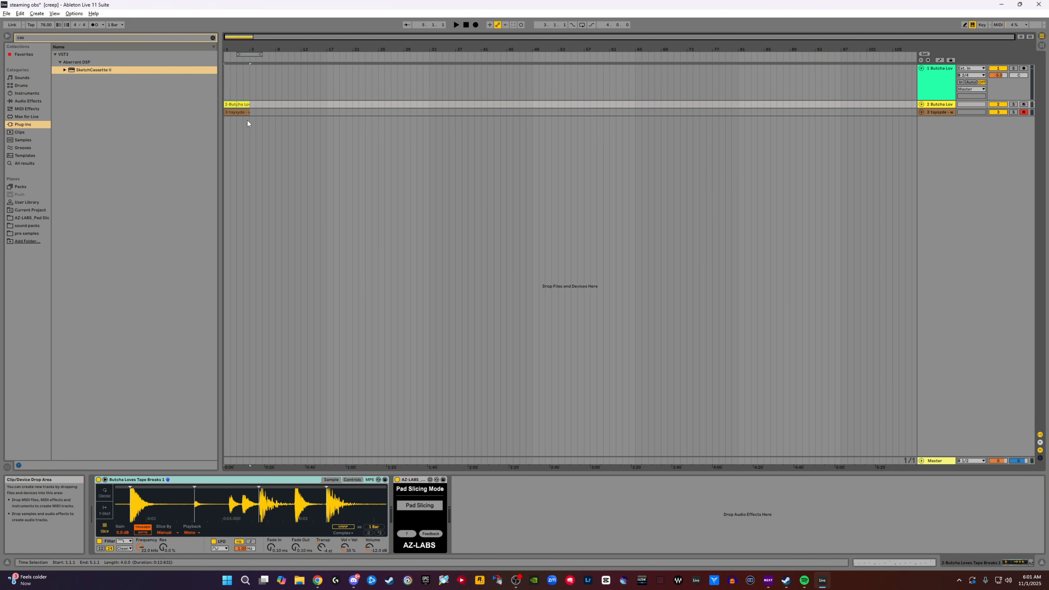
pyautogui.click(226, 84)
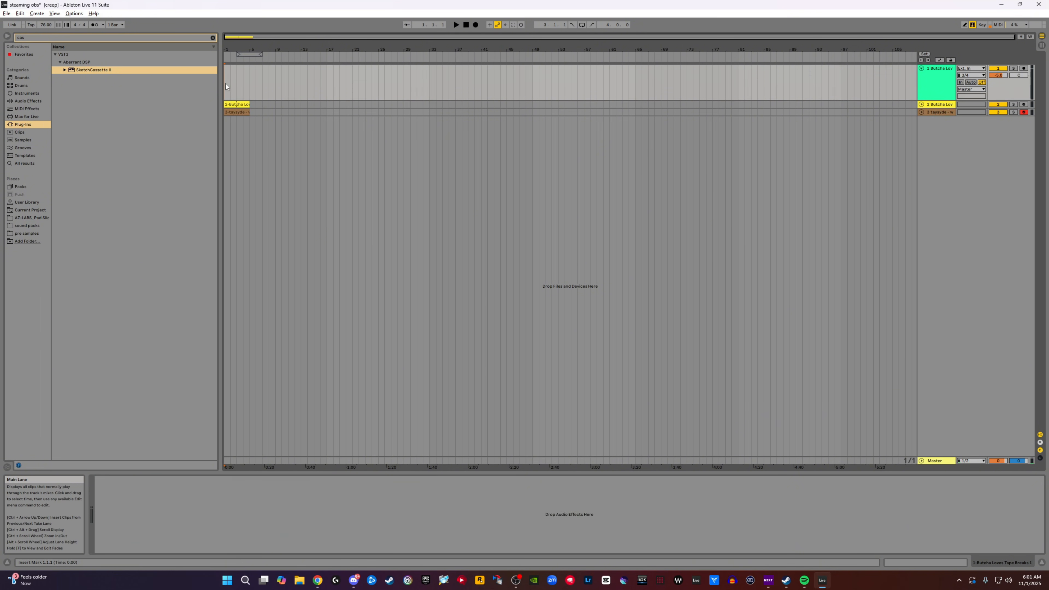
pyautogui.click(456, 25)
pyautogui.moveTo(232, 47); pyautogui.dragTo(233, 73)
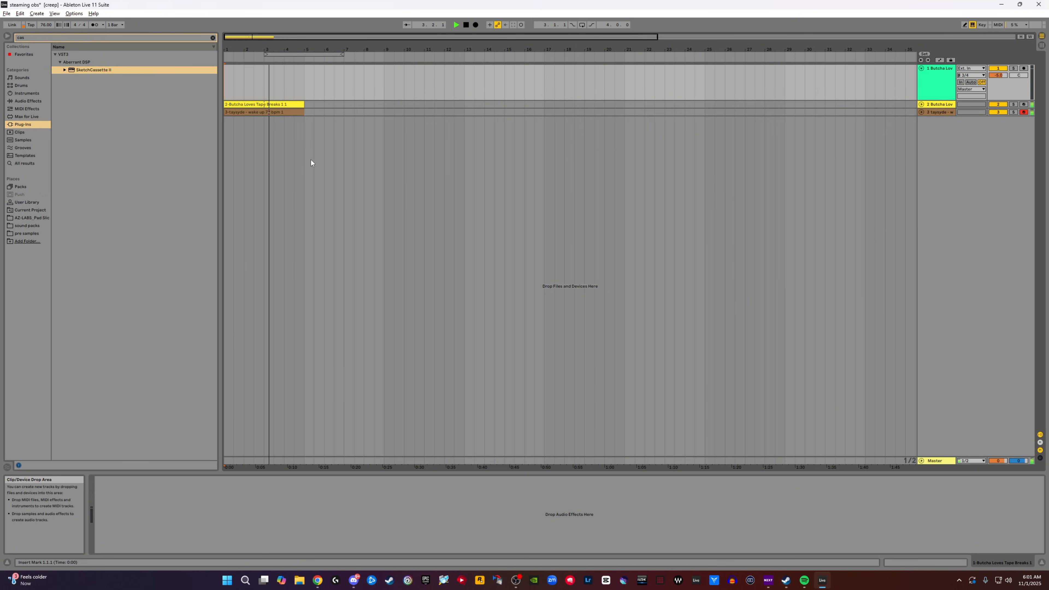
# - Try duplicating the four-bar drum and melodic clips once, directly after the originals
pyautogui.click(255, 104)
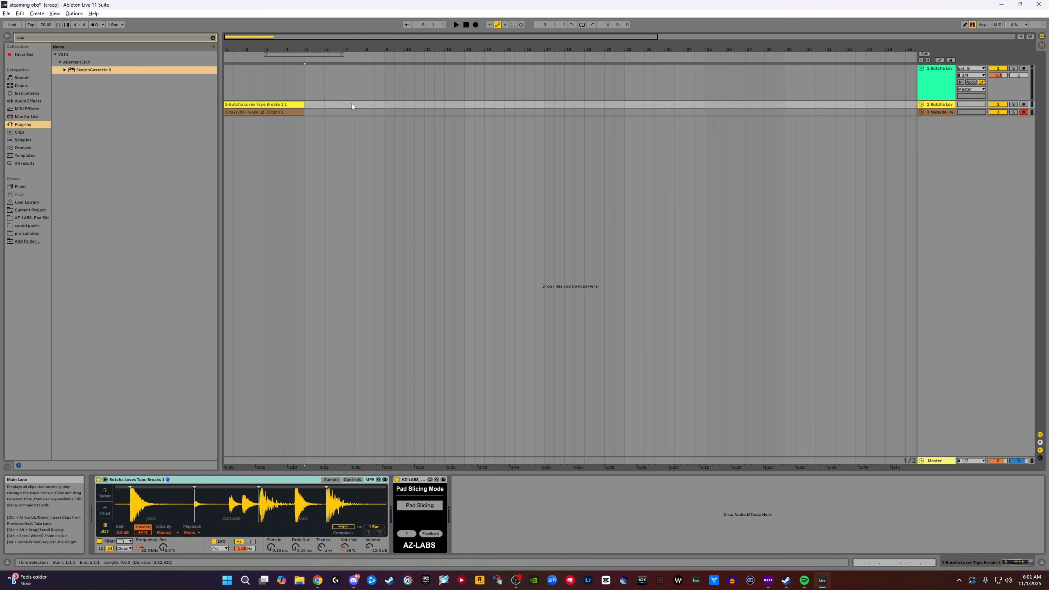
pyautogui.click(290, 110)
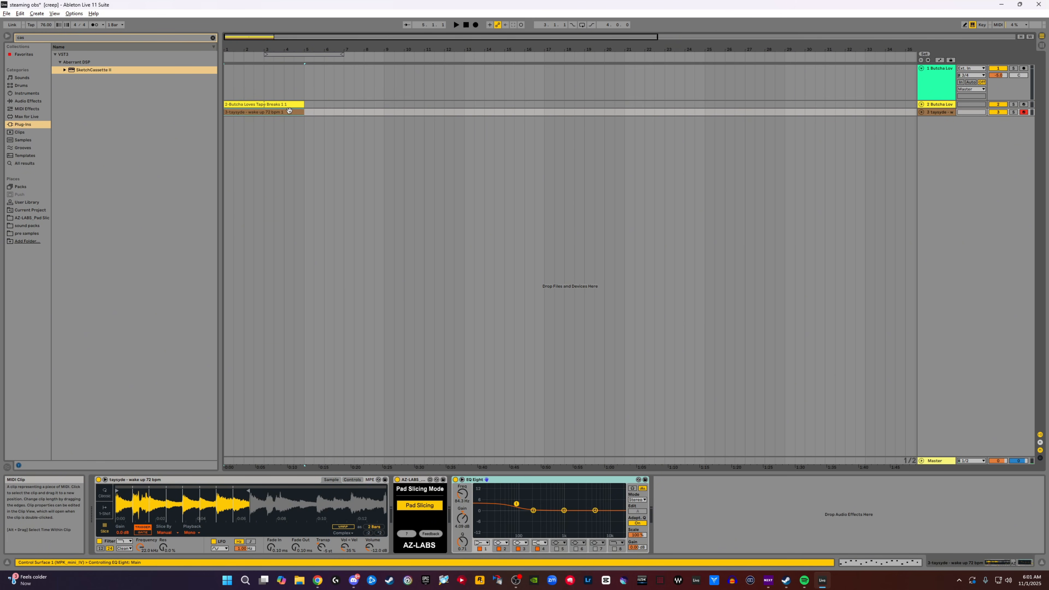
pyautogui.click(281, 104)
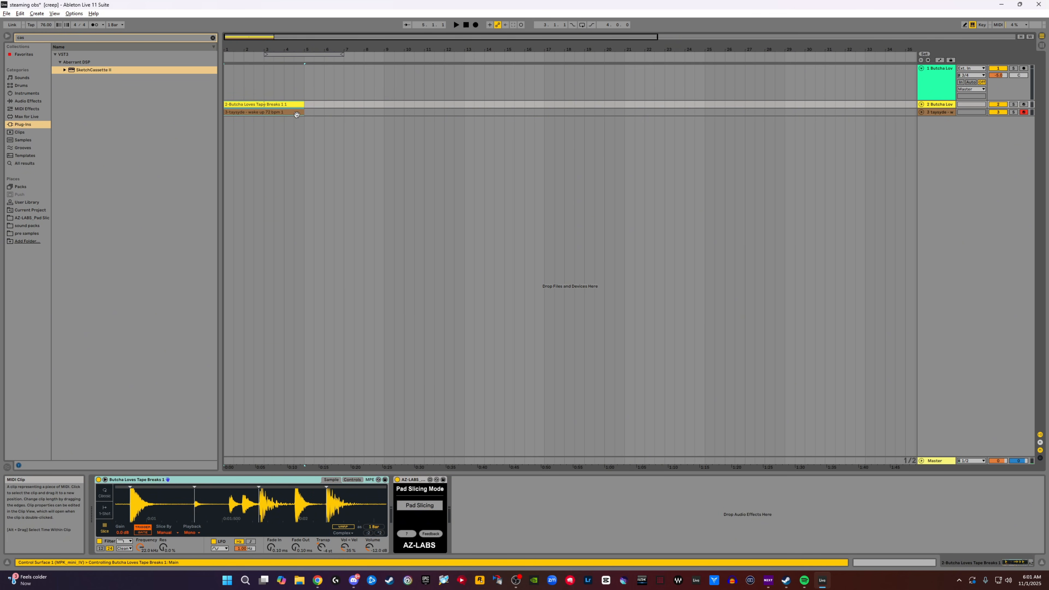
pyautogui.hotkey('ctrl', 'd')
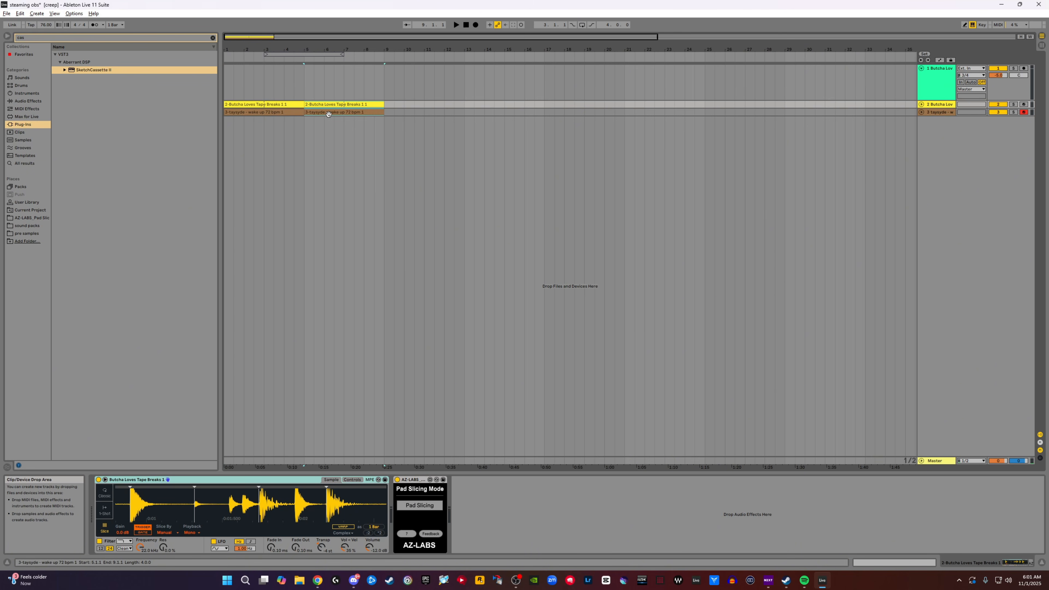
pyautogui.hotkey('ctrl', 'z')
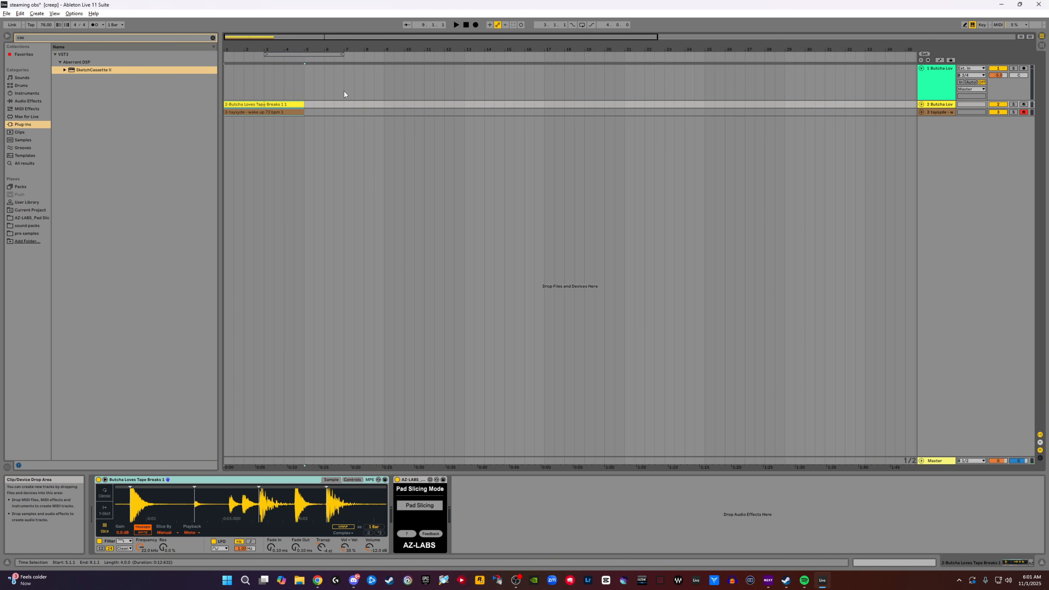
# - Duplicate the four-bar drum and melodic clips repeatedly until they fill the Arrangement up to bar 61
pyautogui.moveTo(309, 52); pyautogui.dragTo(309, 33)
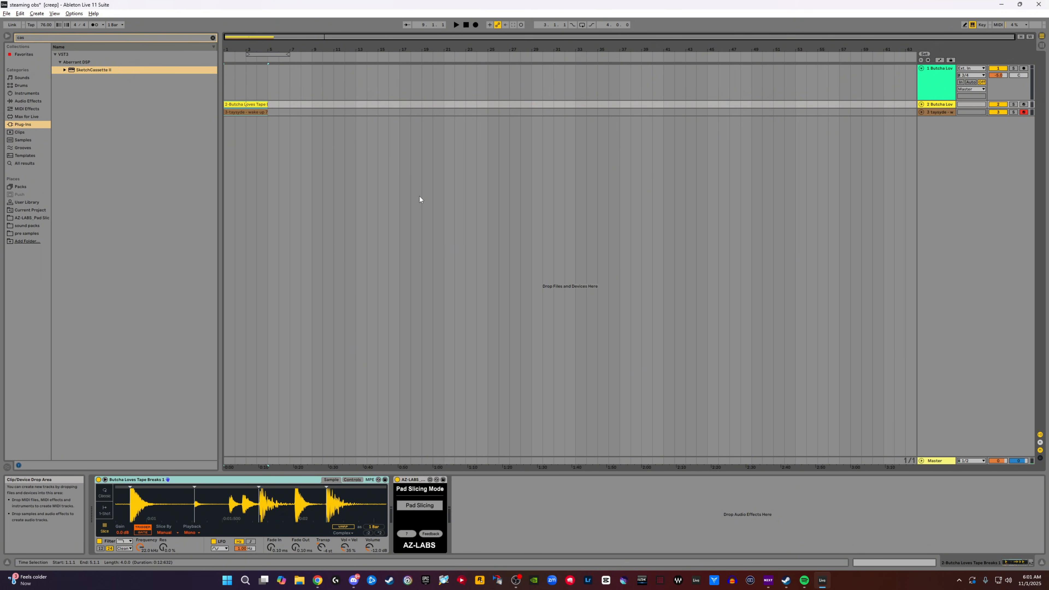
pyautogui.hotkey('ctrl', 'd')
pyautogui.hotkey('ctrl', 'd')
pyautogui.hotkey('ctrl', 'd')
pyautogui.hotkey('ctrl', 'd')
pyautogui.hotkey('ctrl', 'd')
pyautogui.hotkey('ctrl', 'd')
pyautogui.hotkey('ctrl', 'd')
pyautogui.hotkey('ctrl', 'd')
pyautogui.hotkey('ctrl', 'd')
pyautogui.hotkey('ctrl', 'd')
pyautogui.hotkey('ctrl', 'd')
pyautogui.hotkey('ctrl', 'd')
pyautogui.hotkey('ctrl', 'd')
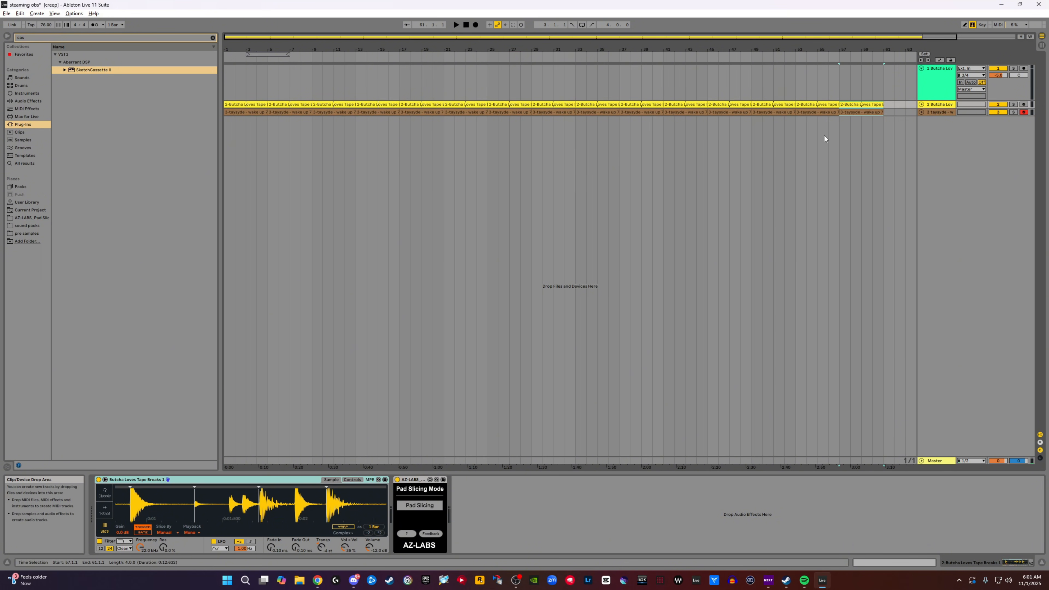
pyautogui.hotkey('ctrl', 'd')
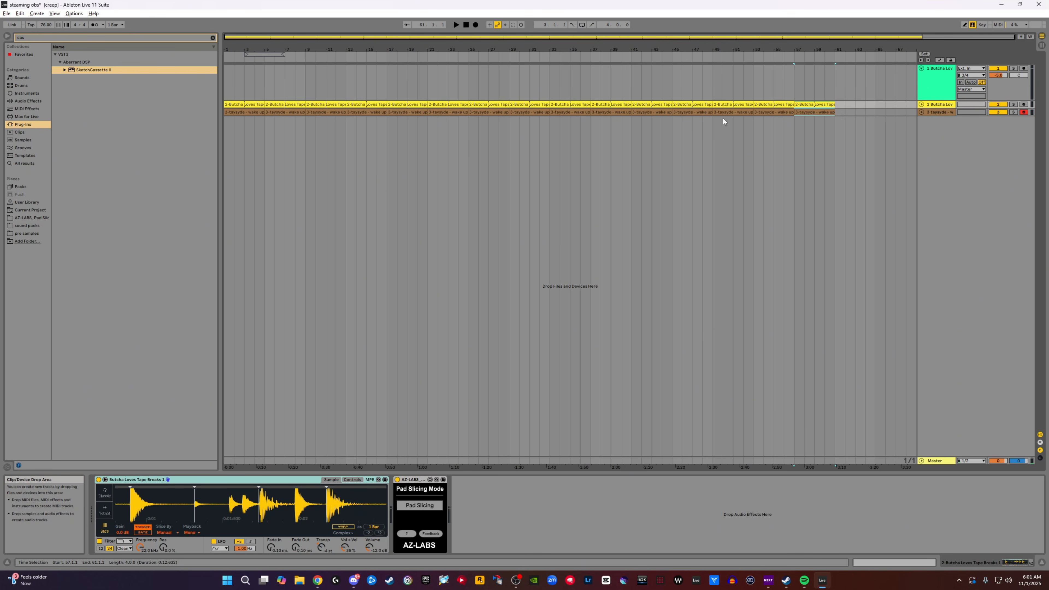
# - Undo the extra duplicates until only two drum and two melodic clips remain, ending at bar 9
pyautogui.hotkey('ctrl', 'z')
pyautogui.hotkey('ctrl', 'z')
pyautogui.hotkey('ctrl', 'z')
pyautogui.hotkey('ctrl', 'z')
pyautogui.hotkey('ctrl', 'z')
pyautogui.hotkey('ctrl', 'z')
pyautogui.hotkey('ctrl', 'z')
pyautogui.hotkey('ctrl', 'z')
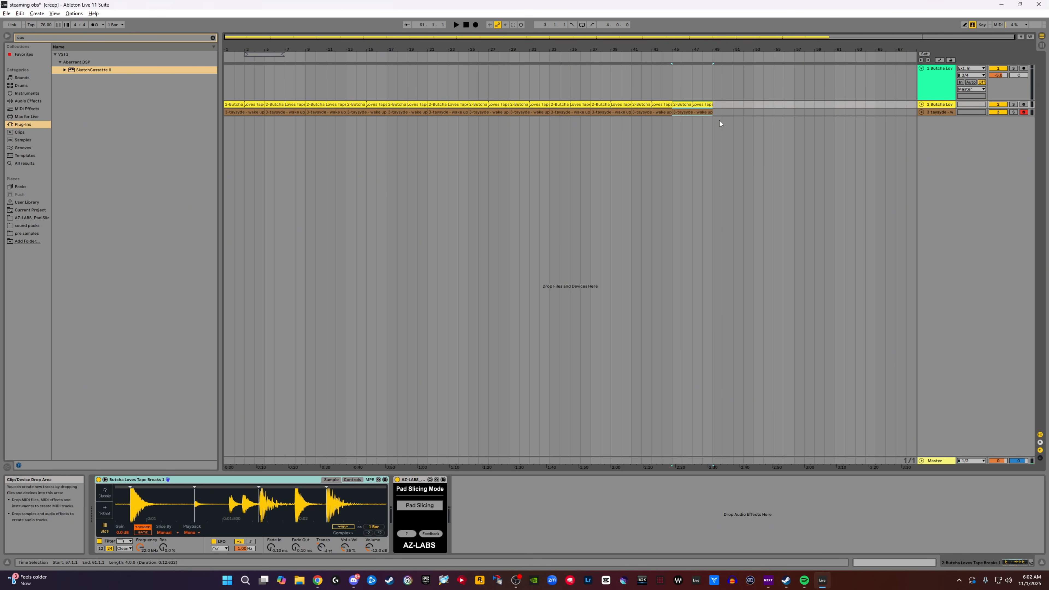
pyautogui.hotkey('ctrl', 'z')
pyautogui.hotkey('ctrl', 'z')
pyautogui.hotkey('ctrl', 'z')
pyautogui.hotkey('ctrl', 'z')
pyautogui.hotkey('ctrl', 'z')
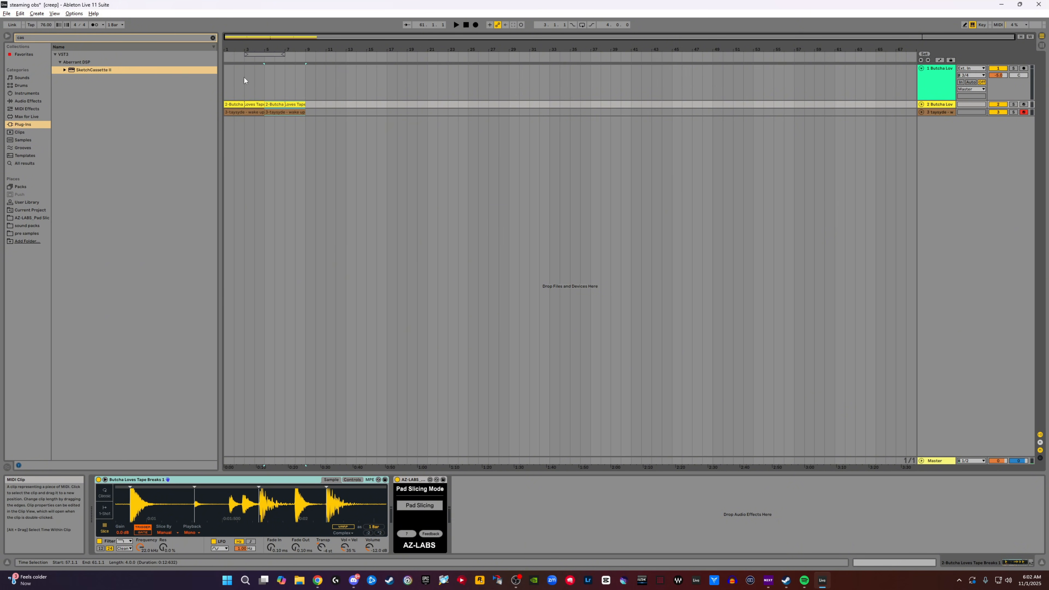
pyautogui.moveTo(229, 50); pyautogui.dragTo(228, 85)
pyautogui.click(935, 112)
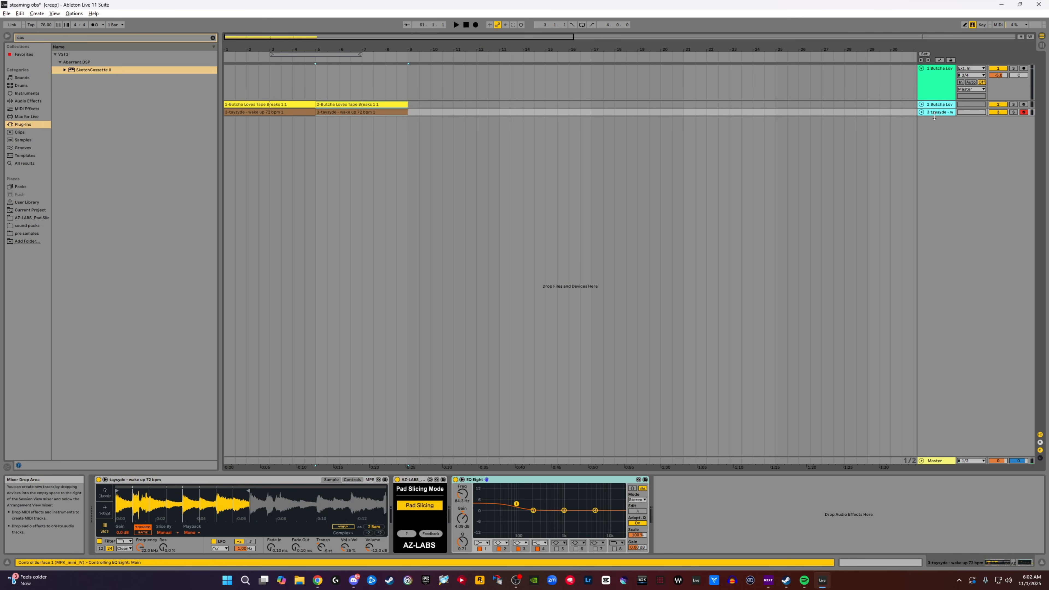
pyautogui.moveTo(937, 120); pyautogui.dragTo(937, 110)
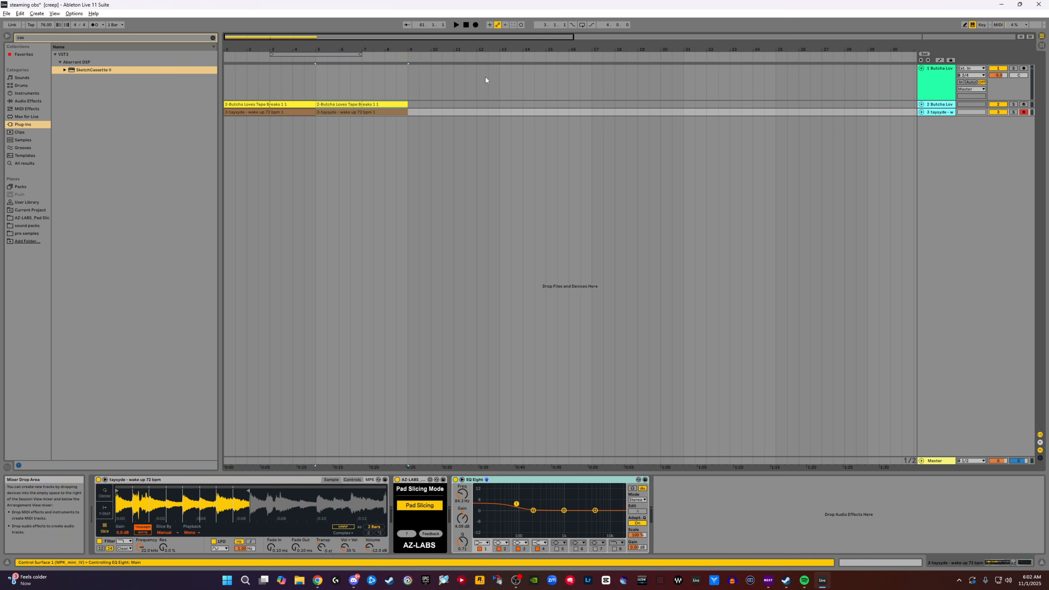
pyautogui.click(351, 80)
pyautogui.click(263, 104)
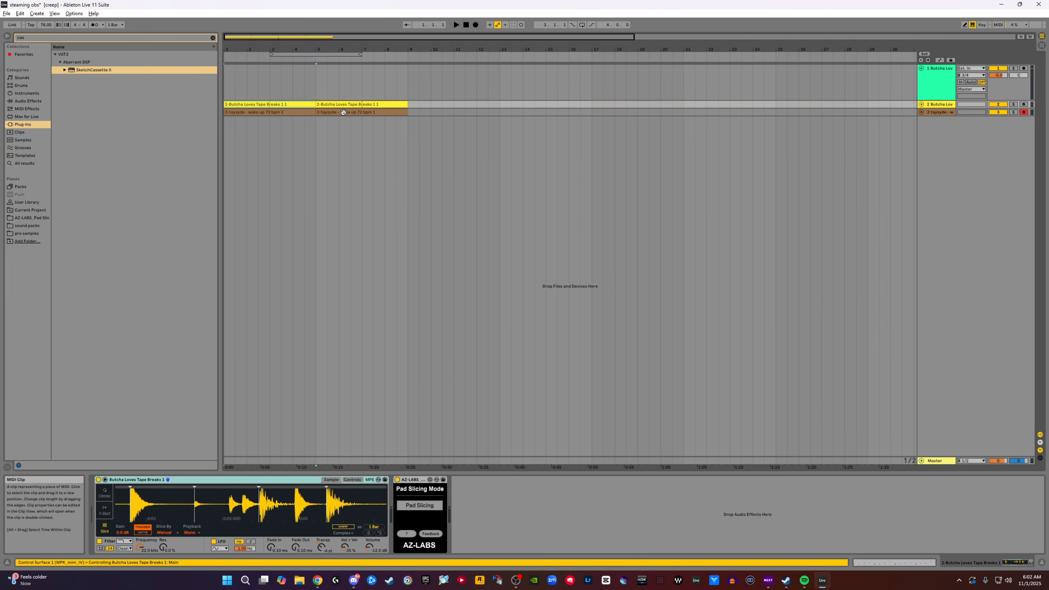
pyautogui.click(339, 111)
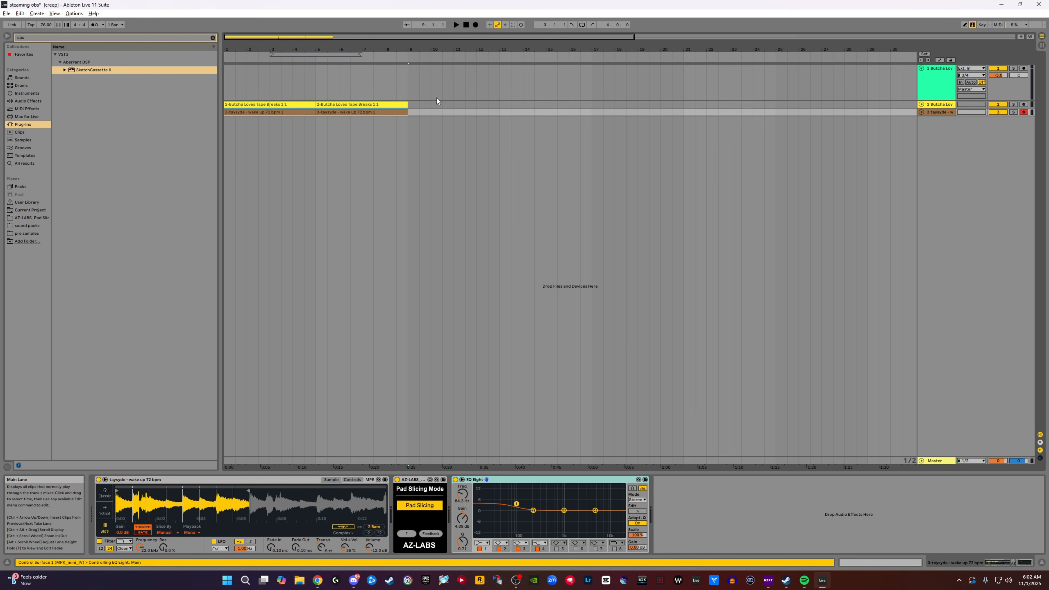
# - Copy the scene 8 drum and melodic clips from the Session into the Arrangement at bar 9
pyautogui.press('Tab')
pyautogui.click(316, 97)
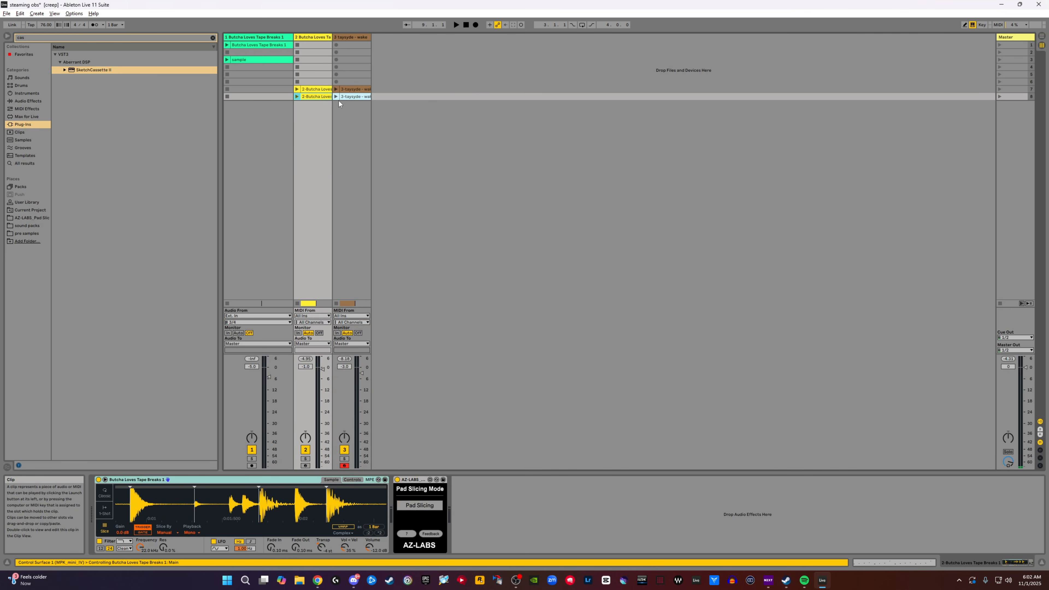
pyautogui.click(352, 97)
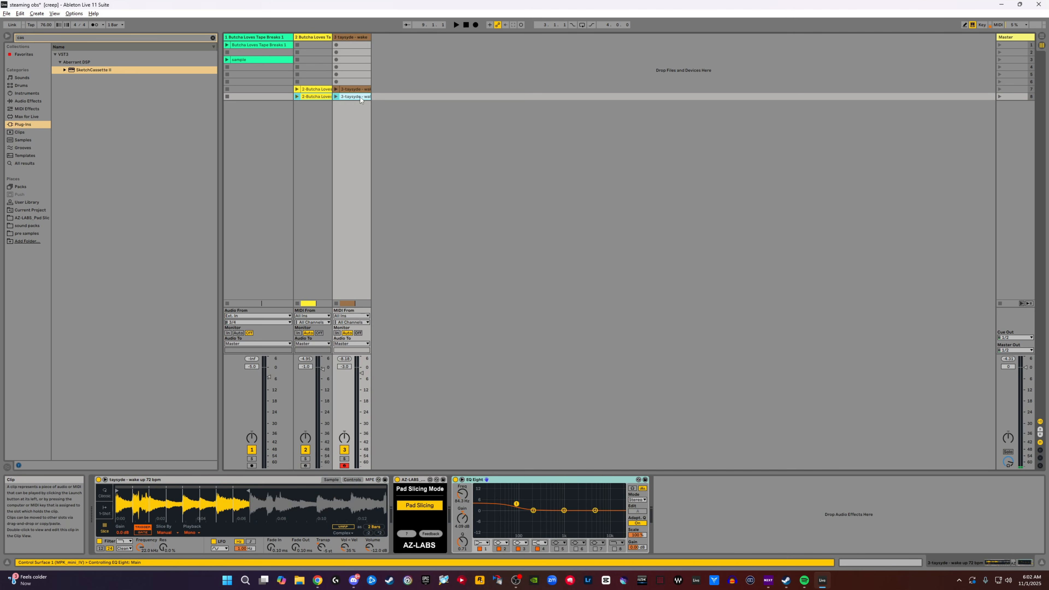
pyautogui.moveTo(315, 95); pyautogui.dragTo(410, 109)
pyautogui.press('Tab')
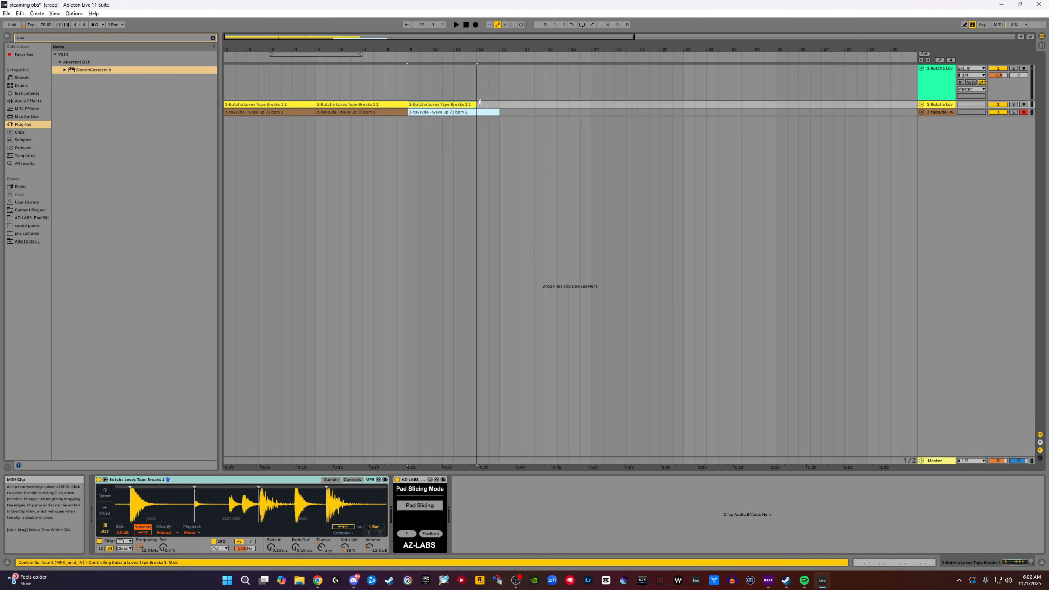
# - Lengthen the drum clip at bar 9 to four bars and duplicate the drum and melodic pair up to bar 17
pyautogui.click(500, 104)
pyautogui.hotkey('ctrl', 'd')
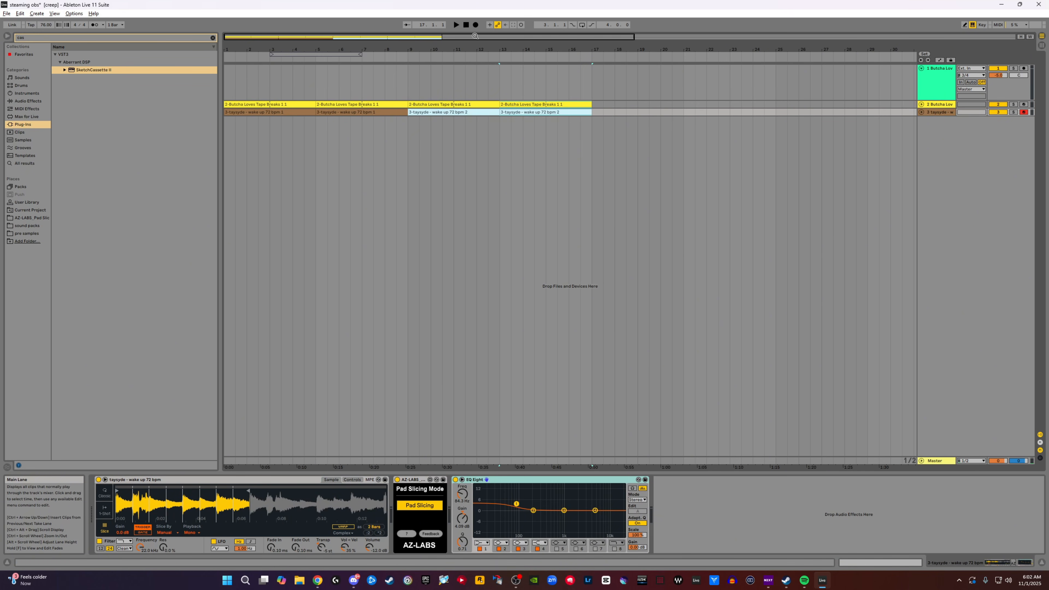
# - Audition the Arrangement from bar 6 into the new section, and unfold the drum and melodic tracks to show their notes
pyautogui.click(356, 72)
pyautogui.click(456, 25)
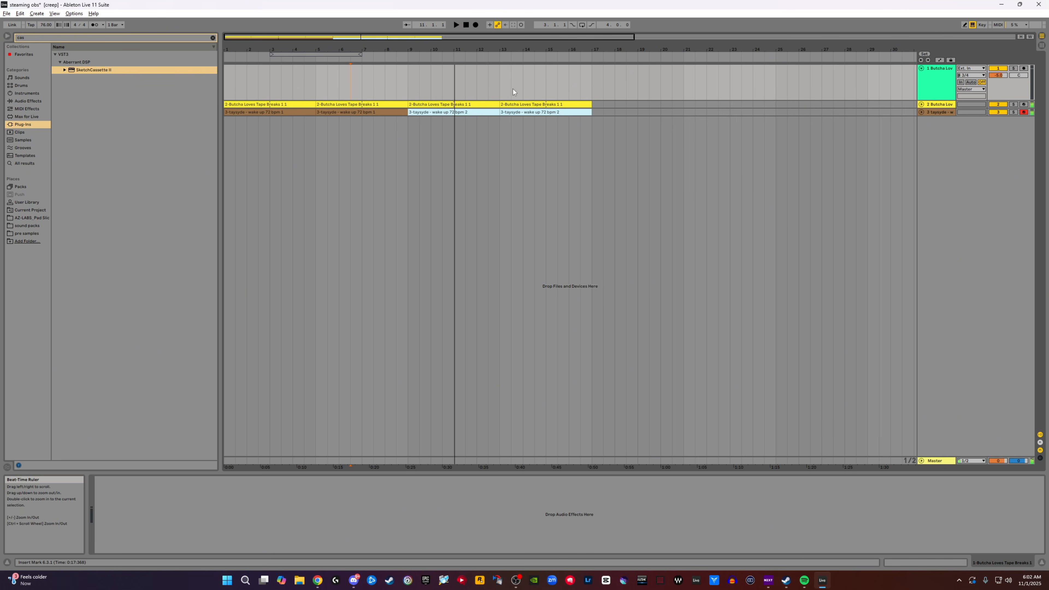
pyautogui.click(921, 105)
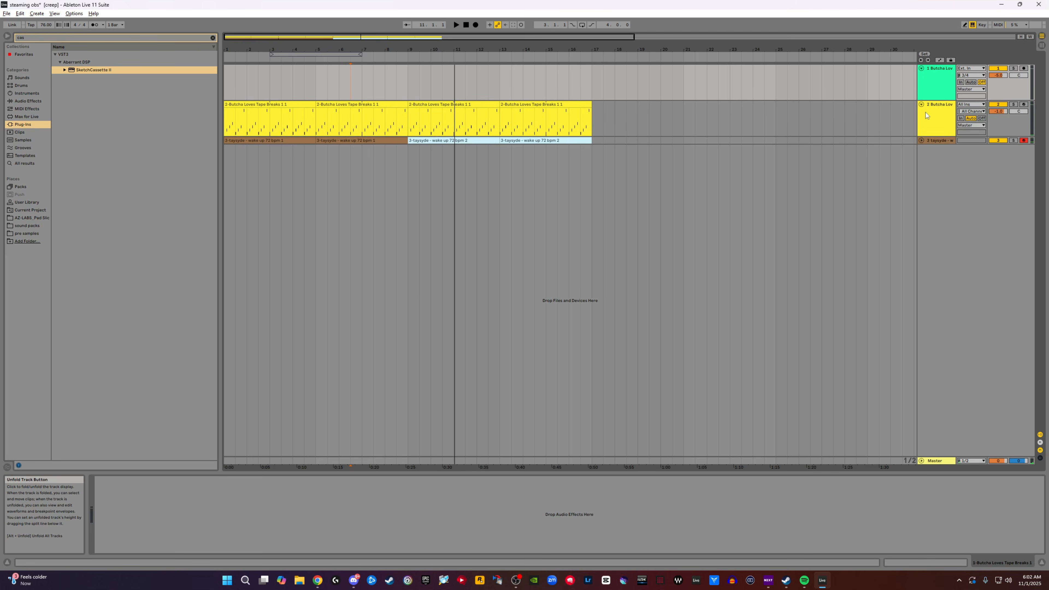
pyautogui.click(922, 104)
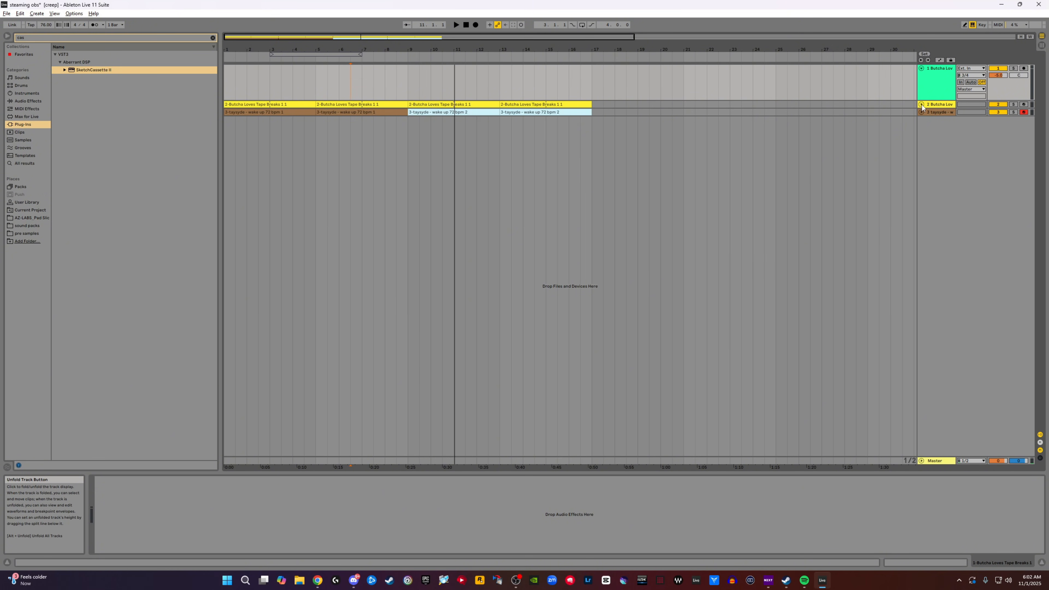
pyautogui.click(921, 104)
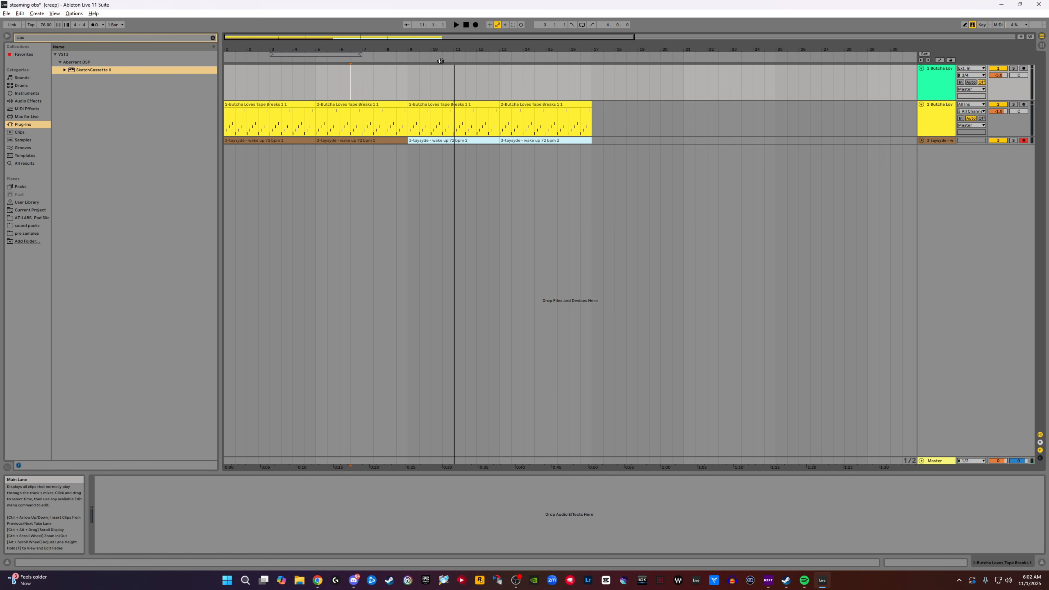
pyautogui.scroll(3, 492, 172)
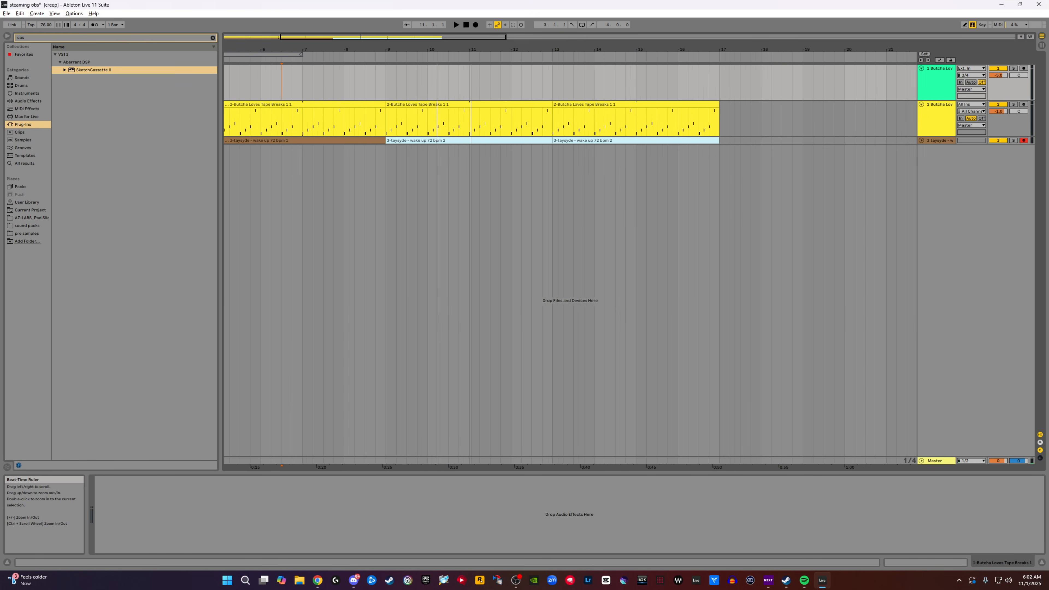
pyautogui.click(922, 140)
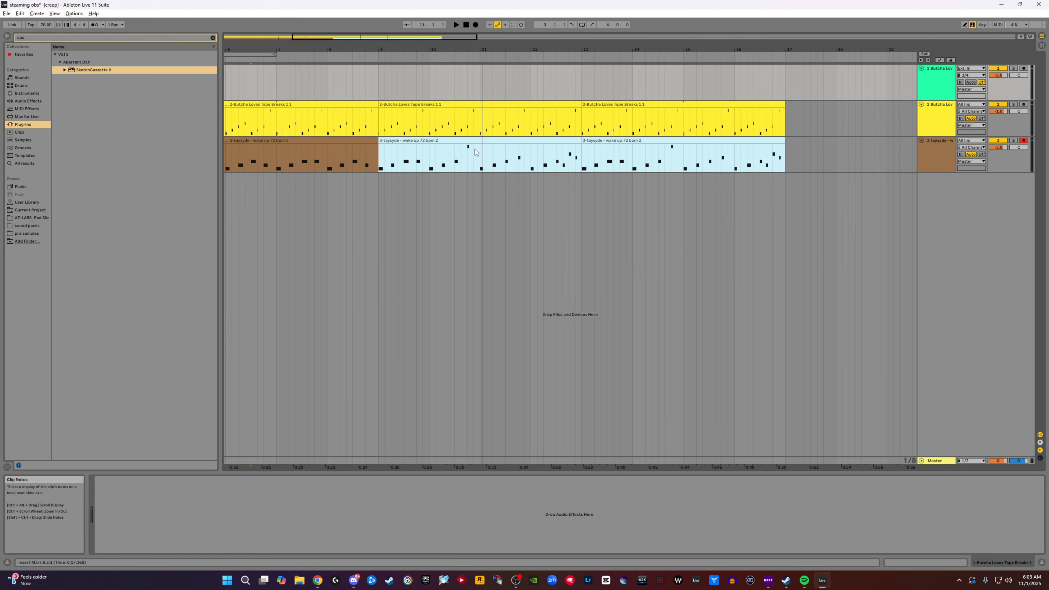
# - Cut the last beat of bar 10, from 10.4.1 to 11.1.1, out of the drum clip
pyautogui.click(470, 119)
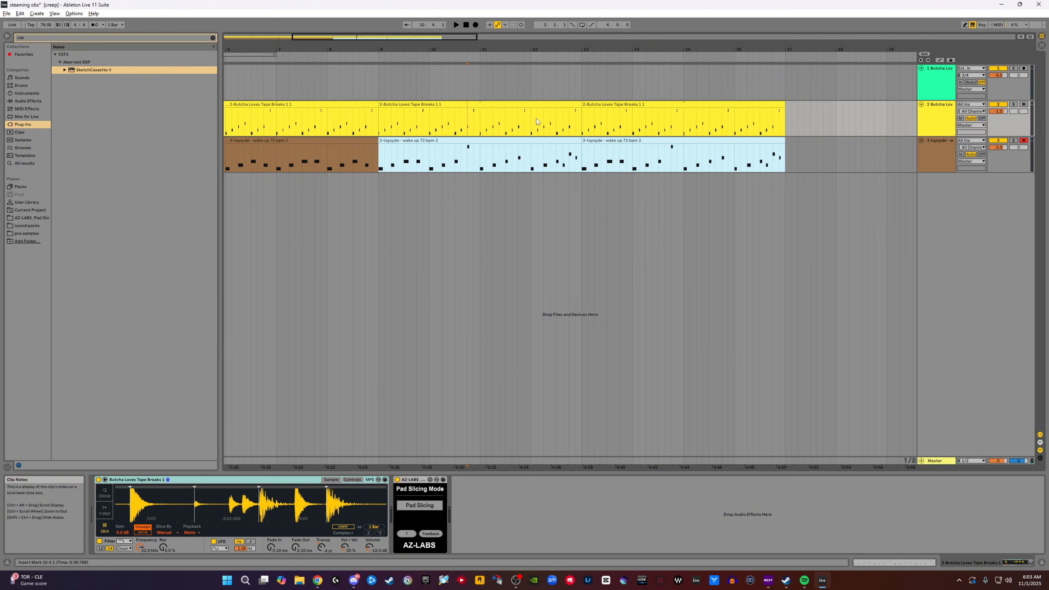
pyautogui.keyDown('shift'); pyautogui.click(480, 118); pyautogui.keyUp('shift')
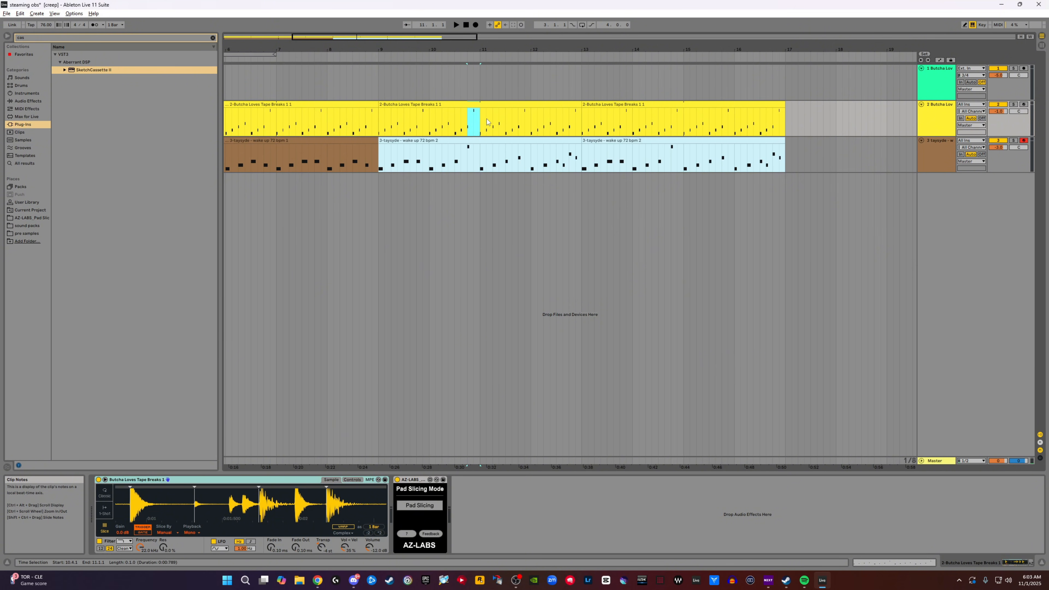
pyautogui.click(464, 121)
pyautogui.moveTo(480, 118)
pyautogui.mouseDown()
pyautogui.moveTo(474, 87)
pyautogui.moveTo(480, 119)
pyautogui.mouseUp()
pyautogui.click(470, 118)
pyautogui.hotkey('ctrl', 'e')
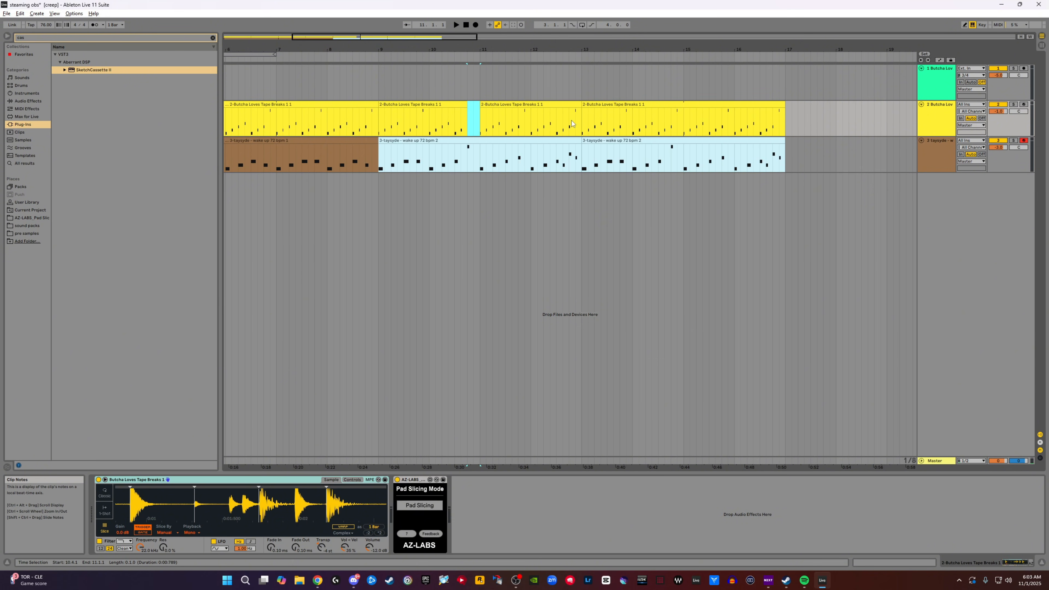
# - Split off and delete the last beat of bars 12, 14 and 16 on the drum track
pyautogui.moveTo(581, 125); pyautogui.dragTo(571, 125)
pyautogui.hotkey('ctrl', 'e')
pyautogui.press('Delete')
pyautogui.moveTo(675, 117); pyautogui.dragTo(684, 118)
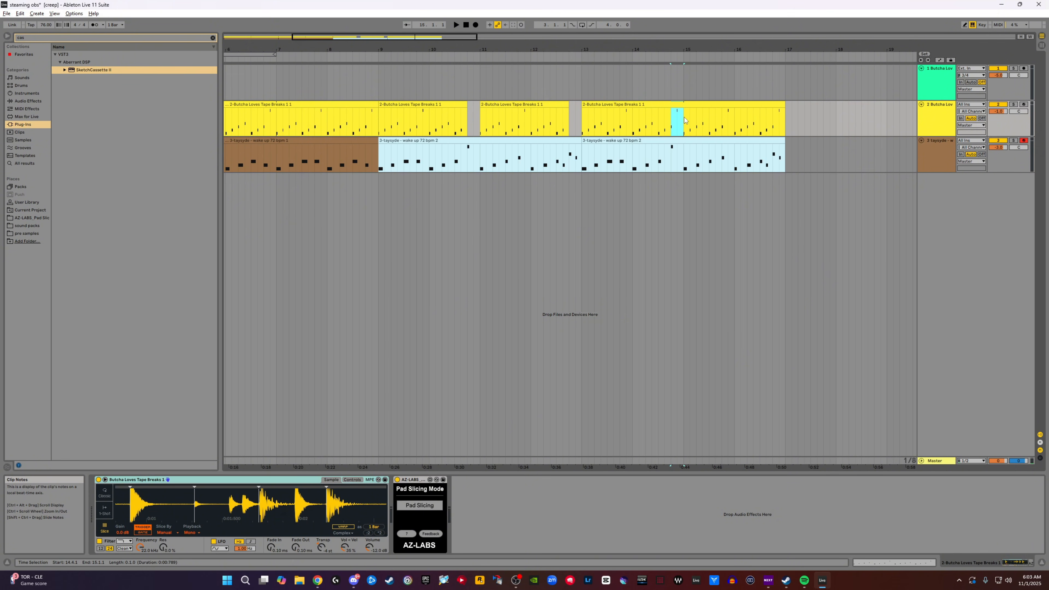
pyautogui.hotkey('ctrl', 'e')
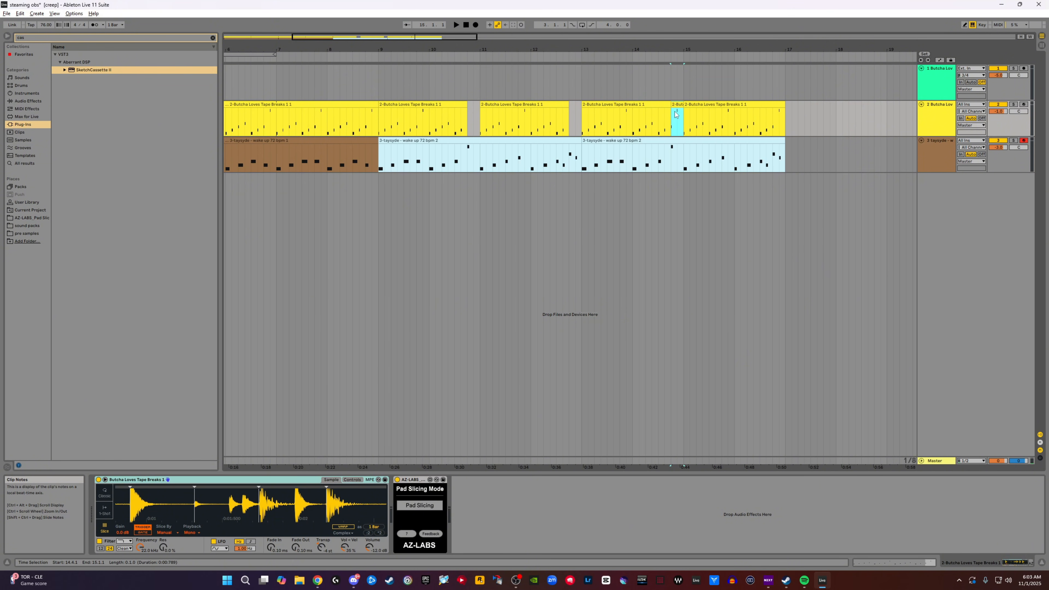
pyautogui.press('Delete')
pyautogui.moveTo(776, 120); pyautogui.dragTo(784, 118)
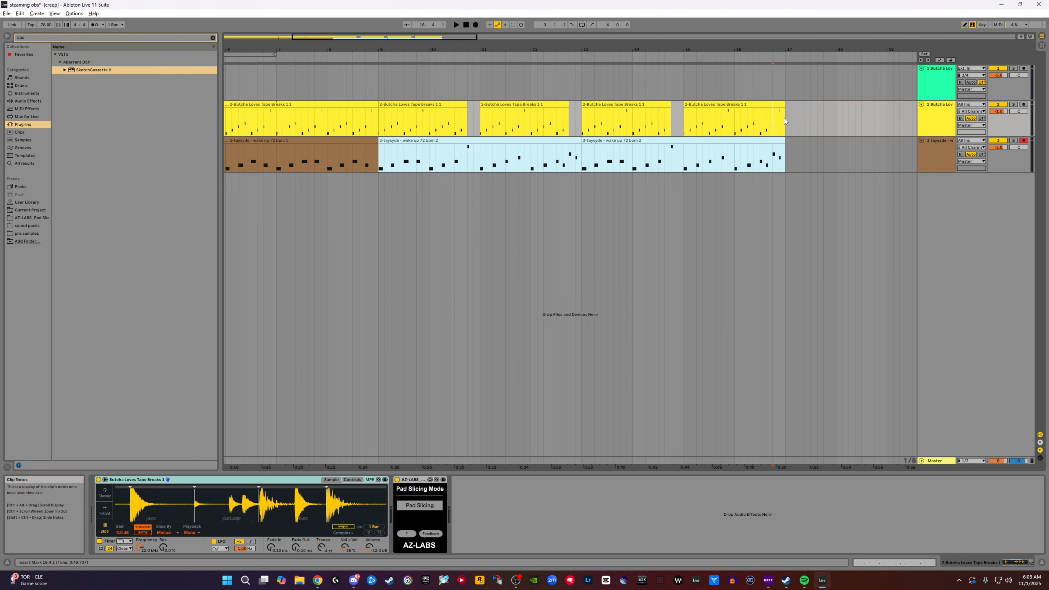
pyautogui.hotkey('ctrl', 'e')
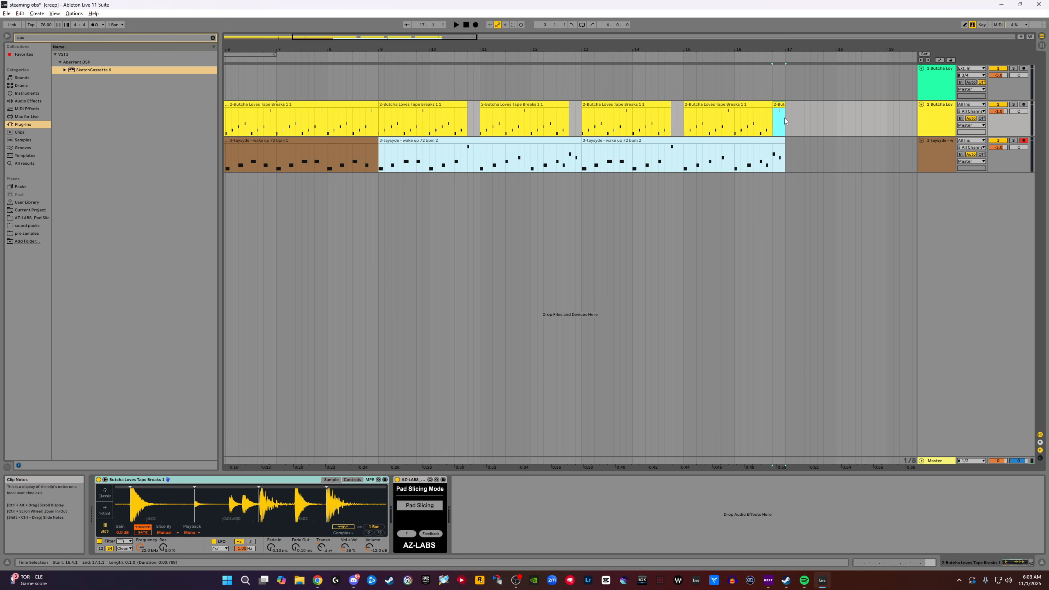
pyautogui.press('Delete')
pyautogui.click(359, 155)
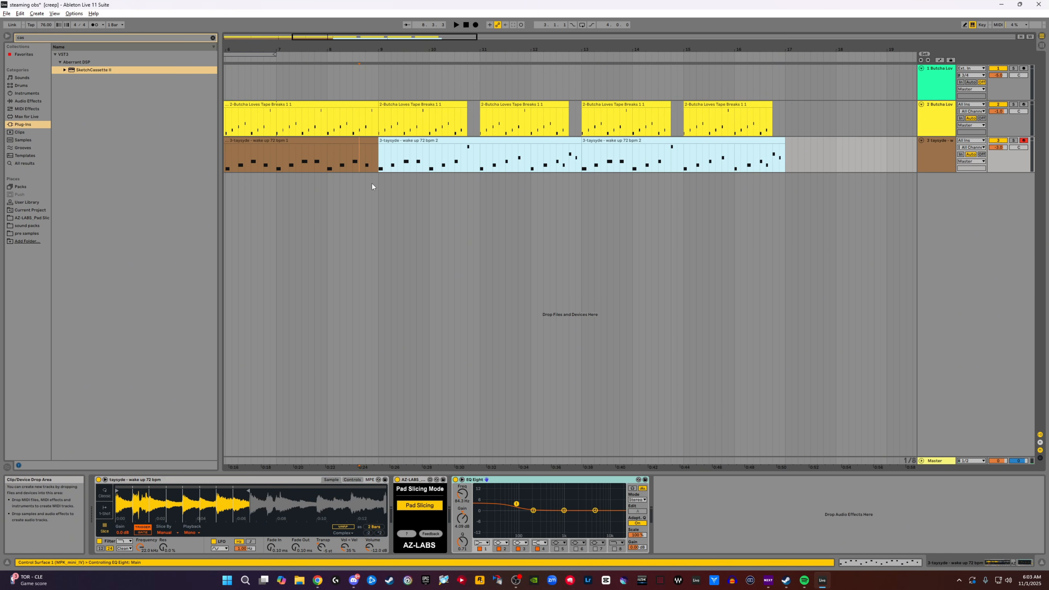
# - Audition the section with the drum drop-outs from bar 9 to bar 17
pyautogui.press('space')
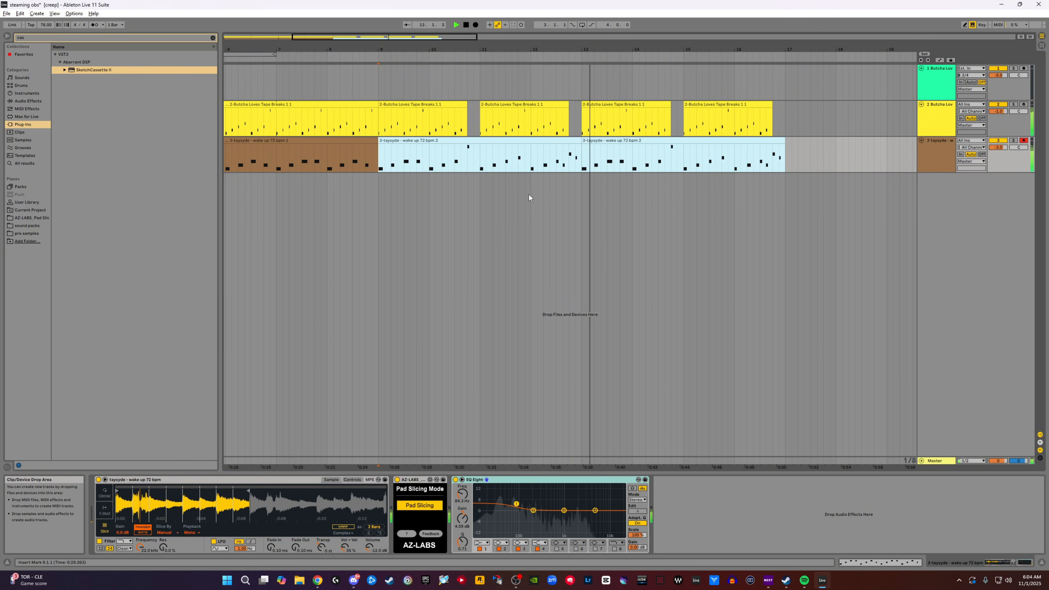
pyautogui.moveTo(535, 53); pyautogui.dragTo(496, 50)
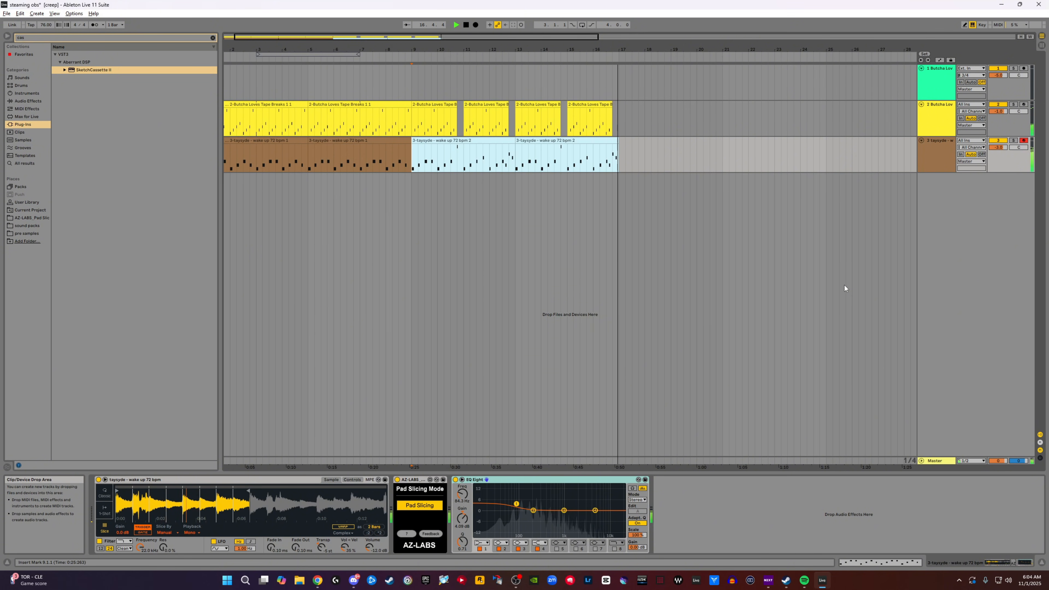
pyautogui.moveTo(242, 49); pyautogui.dragTo(248, 37)
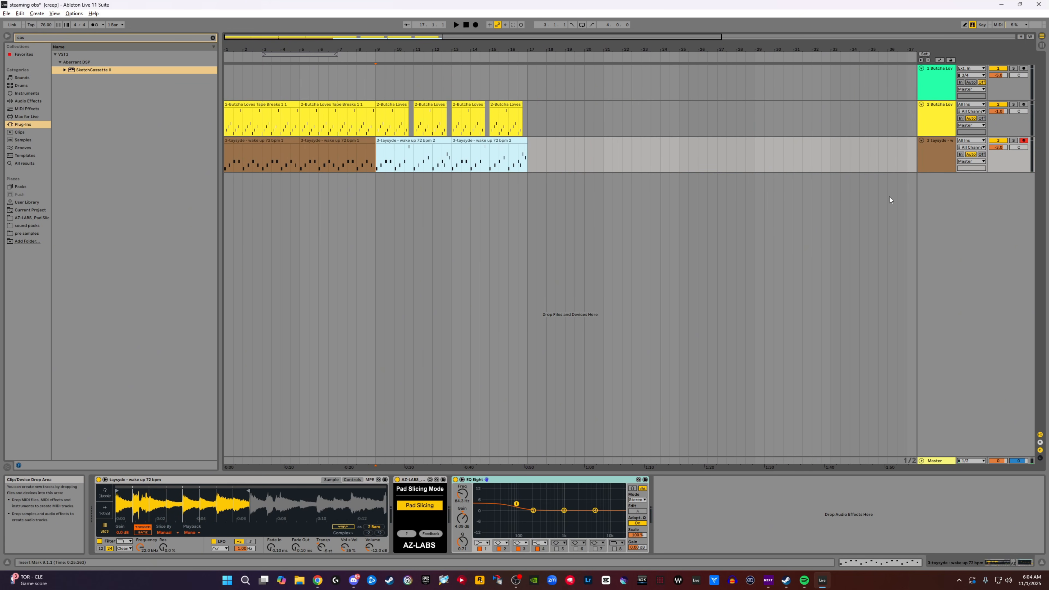
# - Duplicate the whole 16-bar arrangement of drum and melodic clips three times so it runs to bar 65, and enlarge the Arrangement area
pyautogui.click(235, 105)
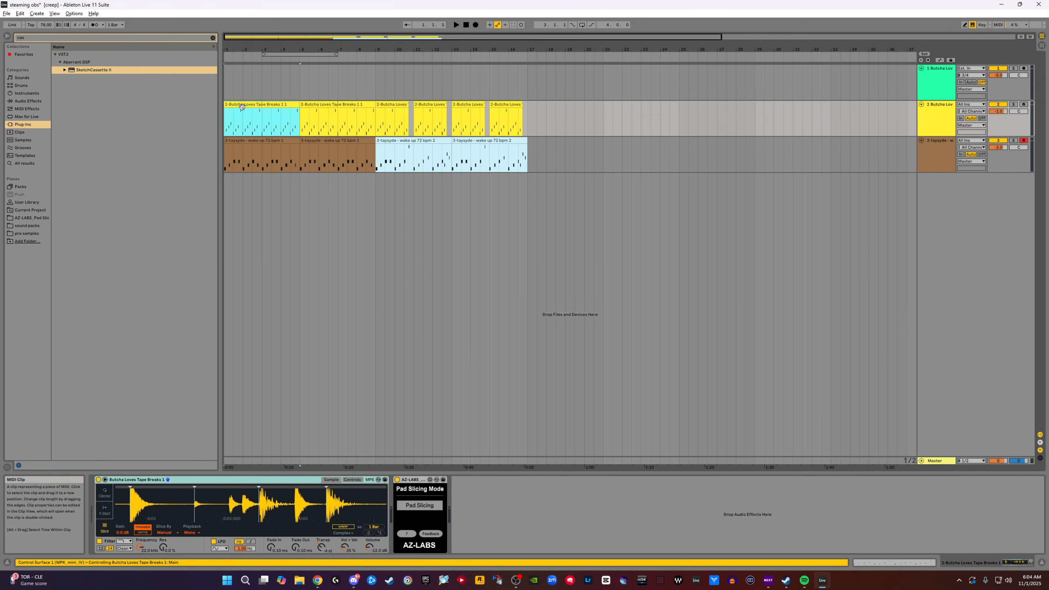
pyautogui.doubleClick(244, 105)
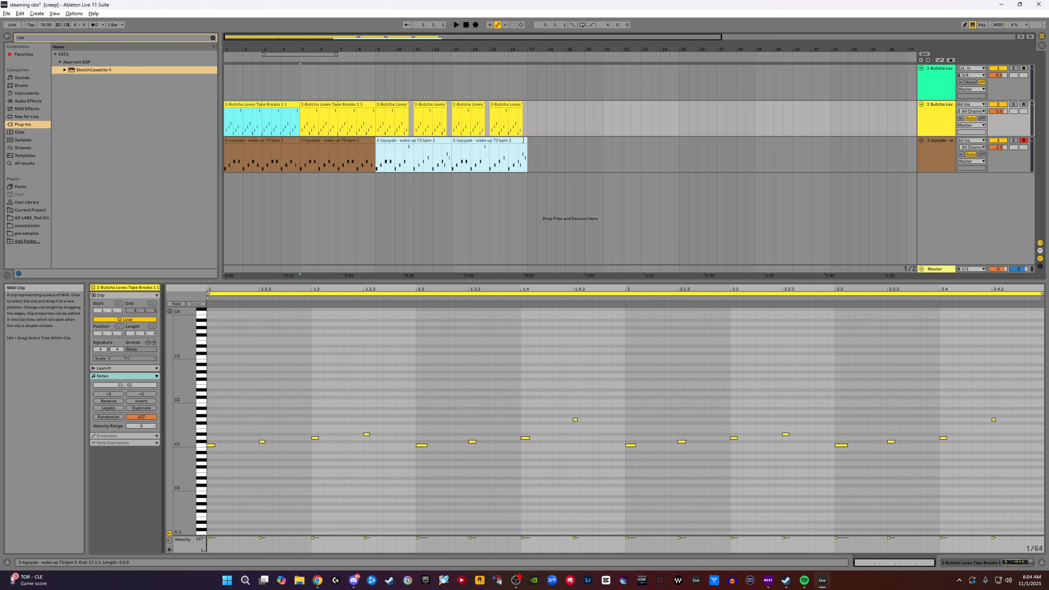
pyautogui.hotkey('ctrl', 'a')
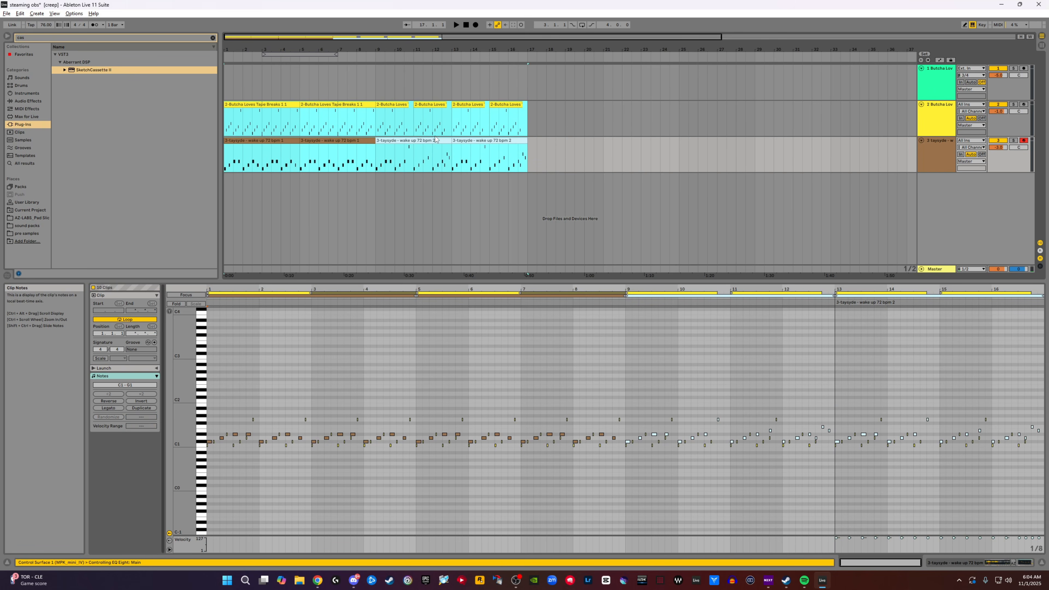
pyautogui.moveTo(515, 49); pyautogui.dragTo(516, 30)
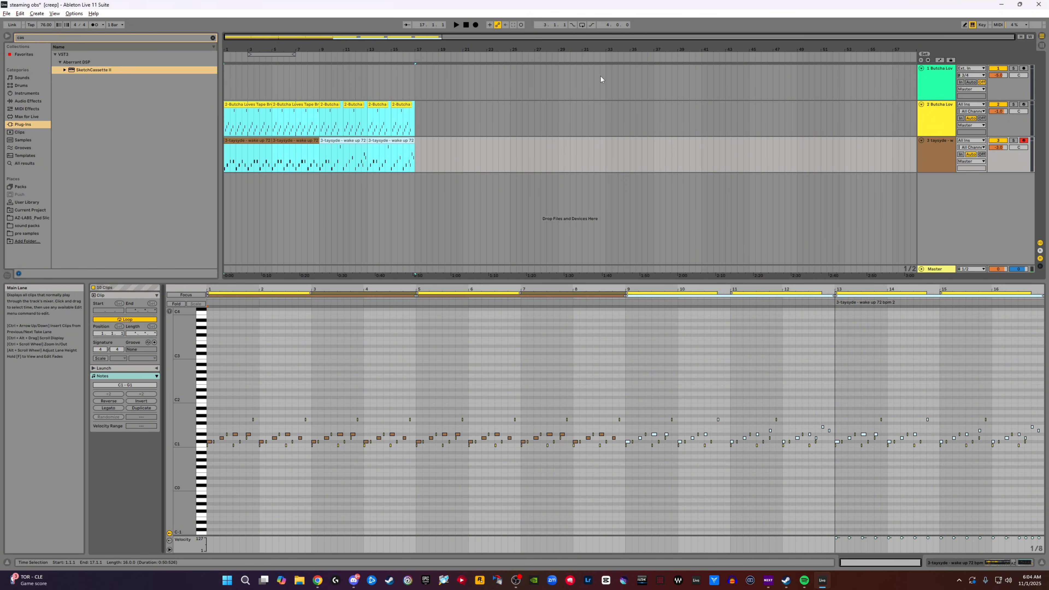
pyautogui.hotkey('ctrl', 'd')
pyautogui.hotkey('ctrl', 'd')
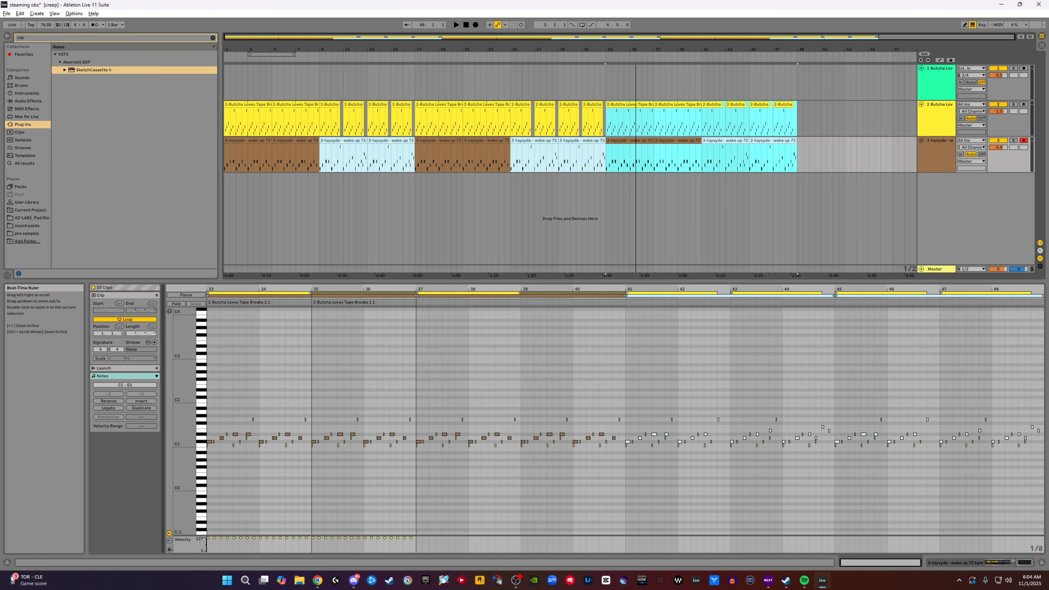
pyautogui.hotkey('ctrl', 'd')
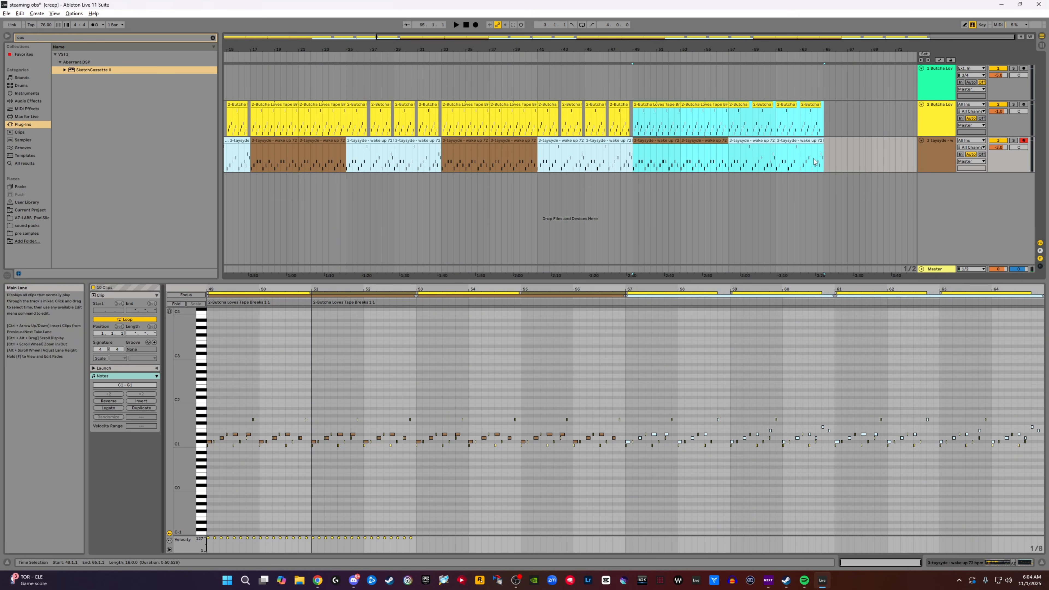
pyautogui.moveTo(604, 50); pyautogui.dragTo(604, 29)
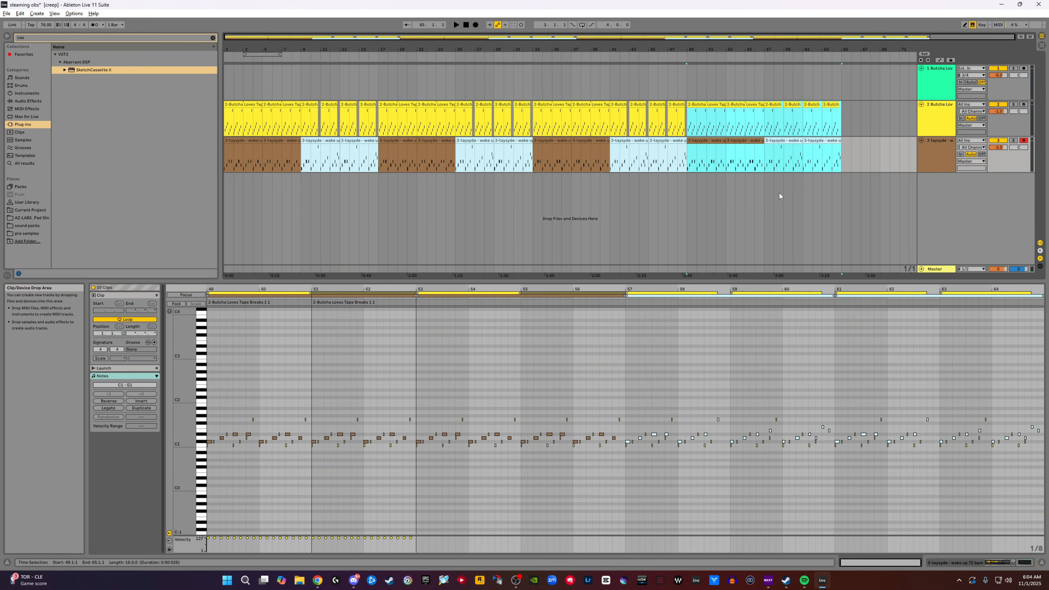
pyautogui.click(772, 182)
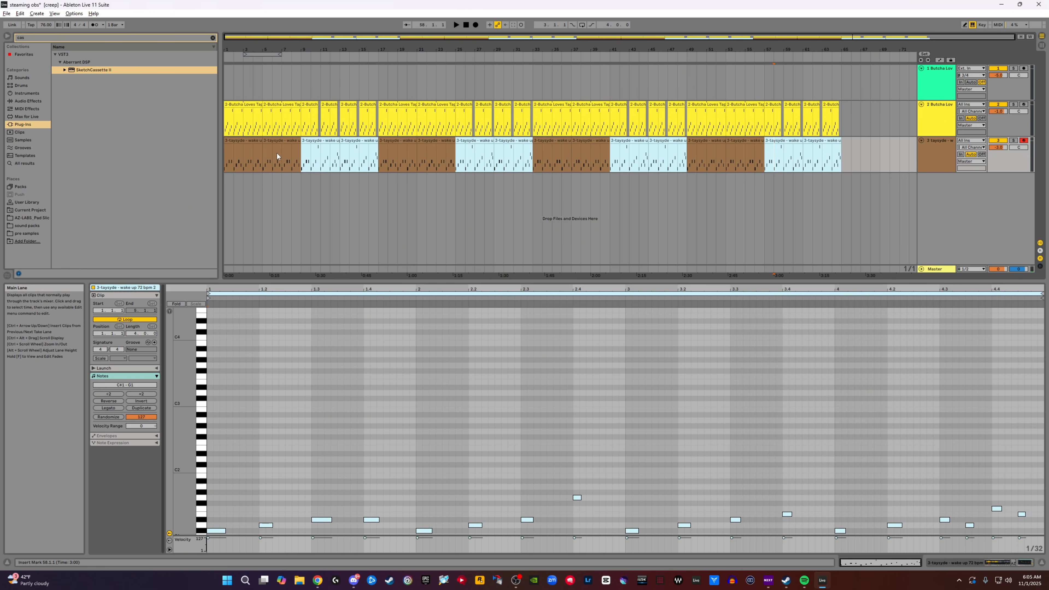
pyautogui.moveTo(310, 280); pyautogui.dragTo(311, 366)
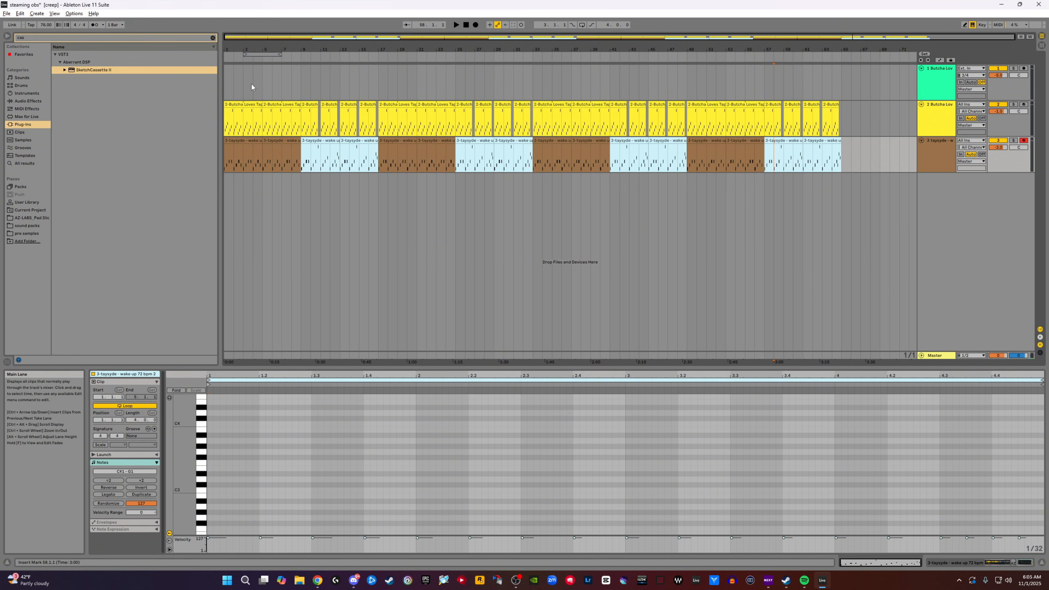